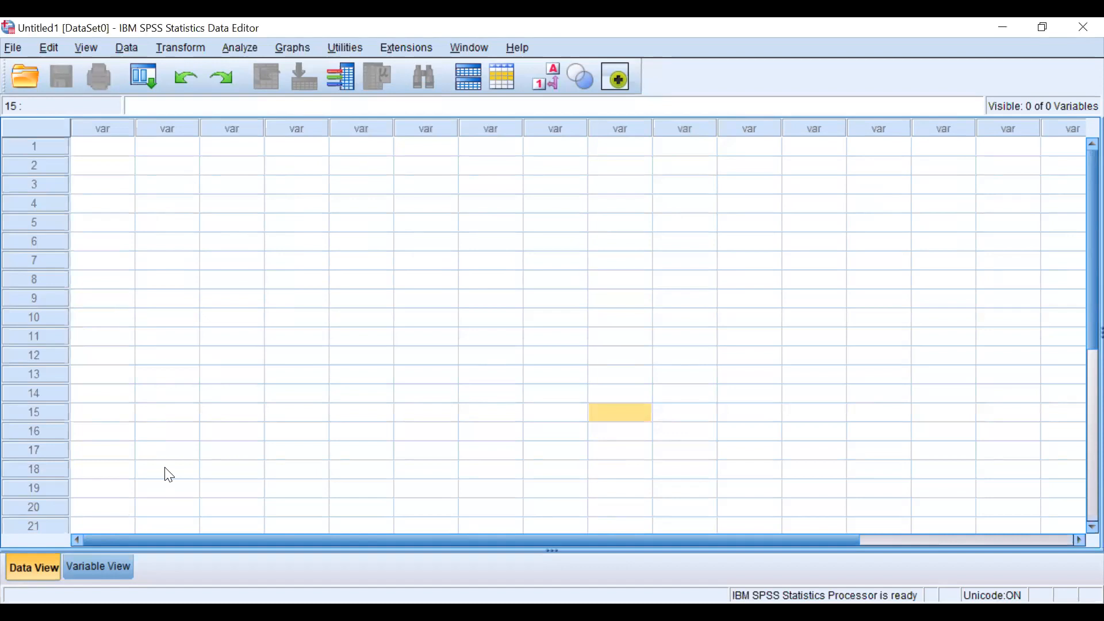
# - Open the empty dataset's variable definitions
pyautogui.click(169, 475)
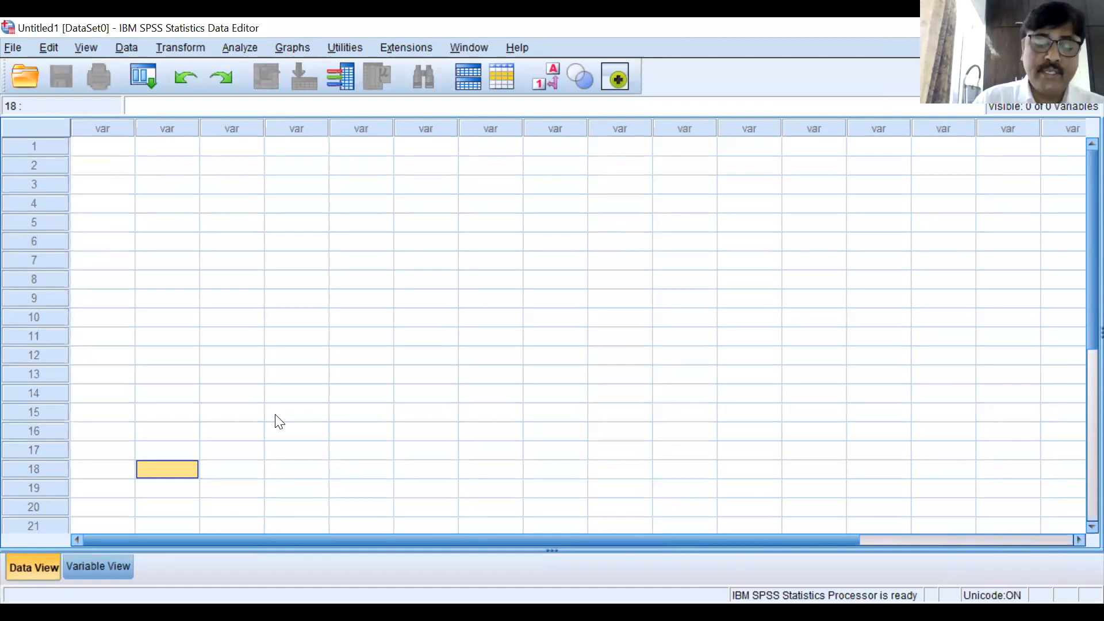
pyautogui.click(117, 564)
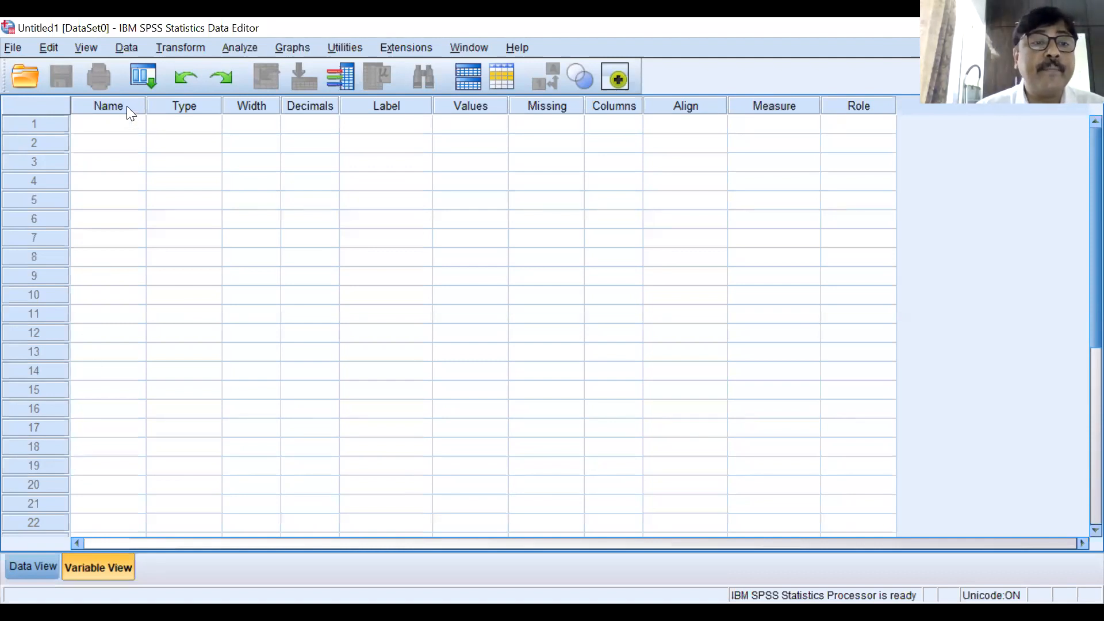
# - Try to name the first variable 1
pyautogui.click(118, 128)
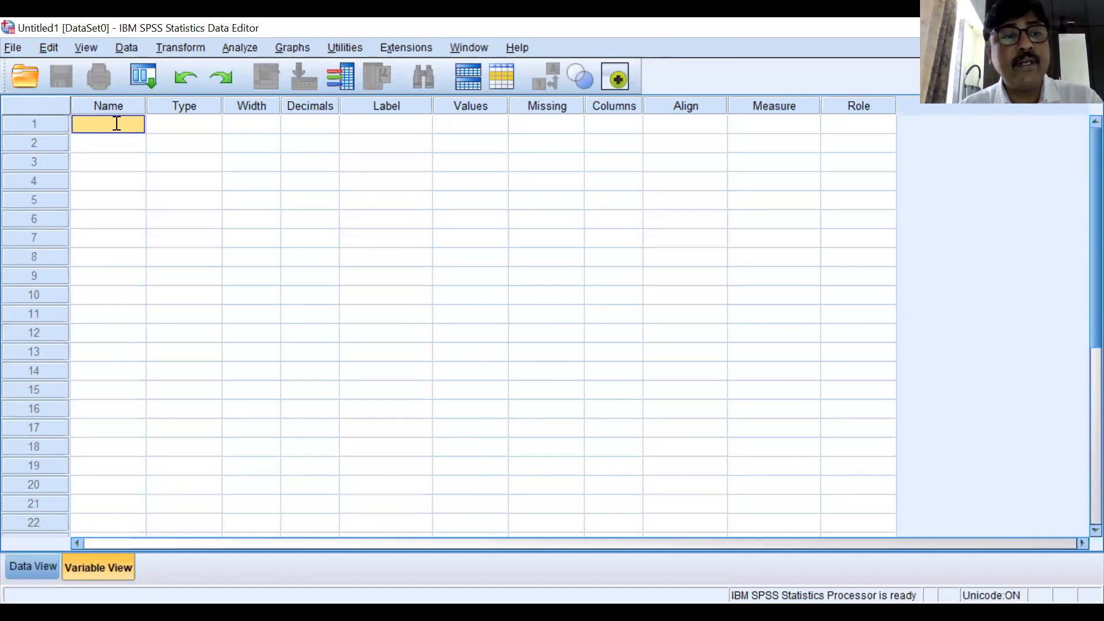
pyautogui.write('1')
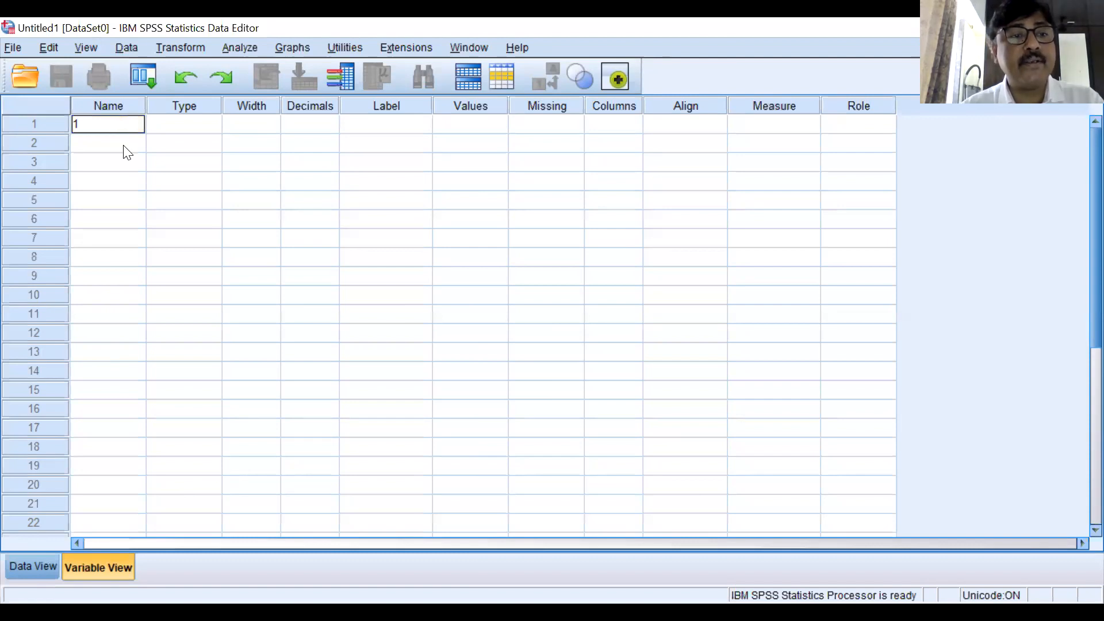
pyautogui.click(124, 146)
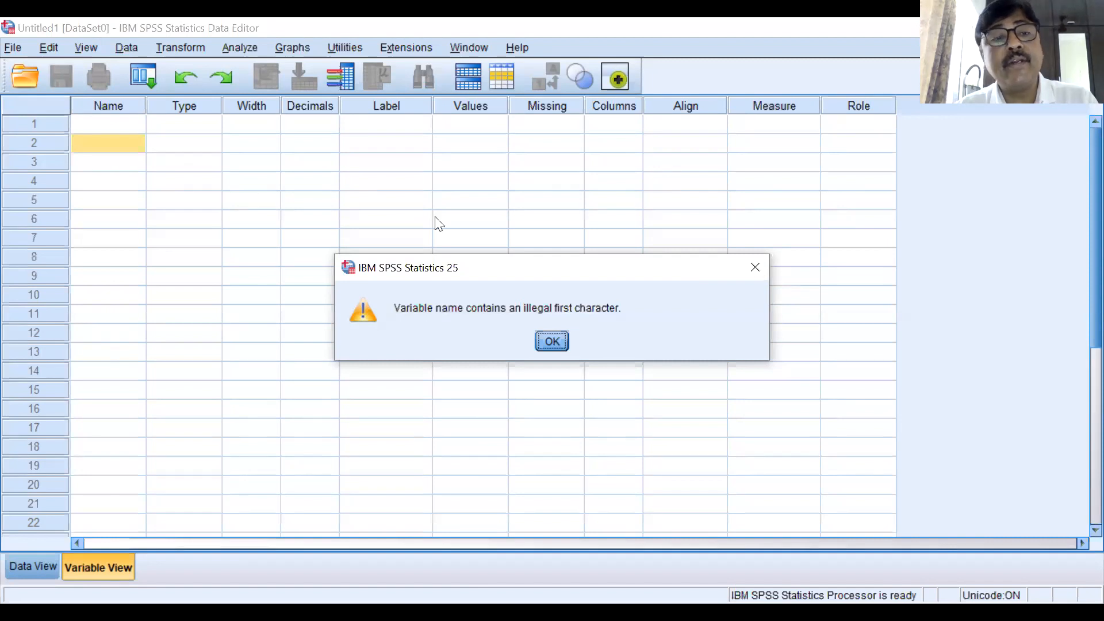
pyautogui.press('Return')
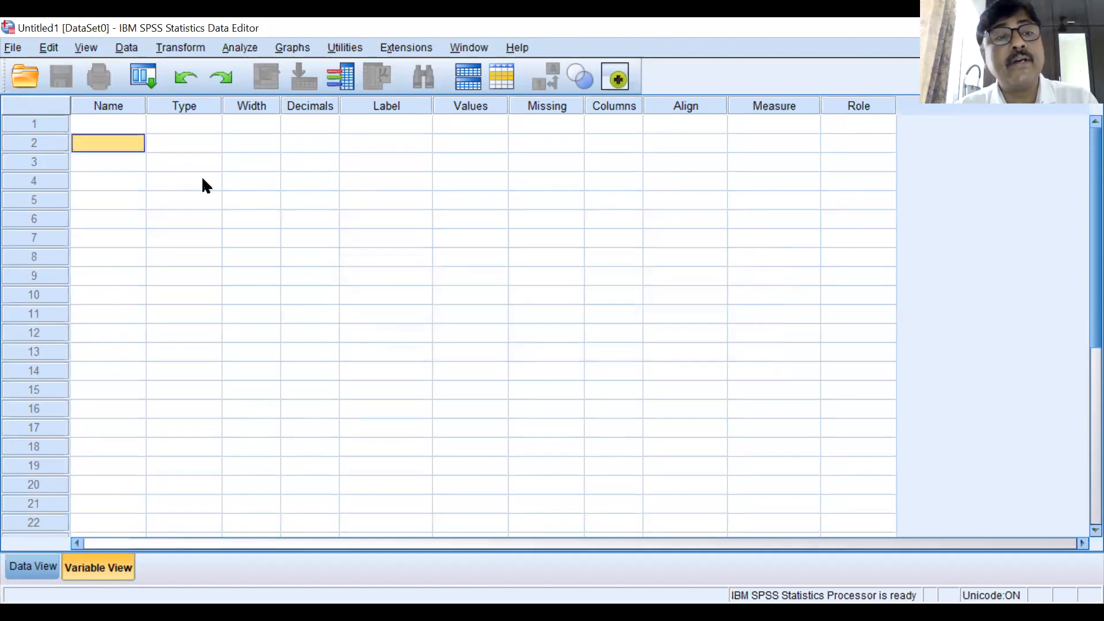
# - Name the first variable gender and confirm its type as Numeric
pyautogui.click(111, 123)
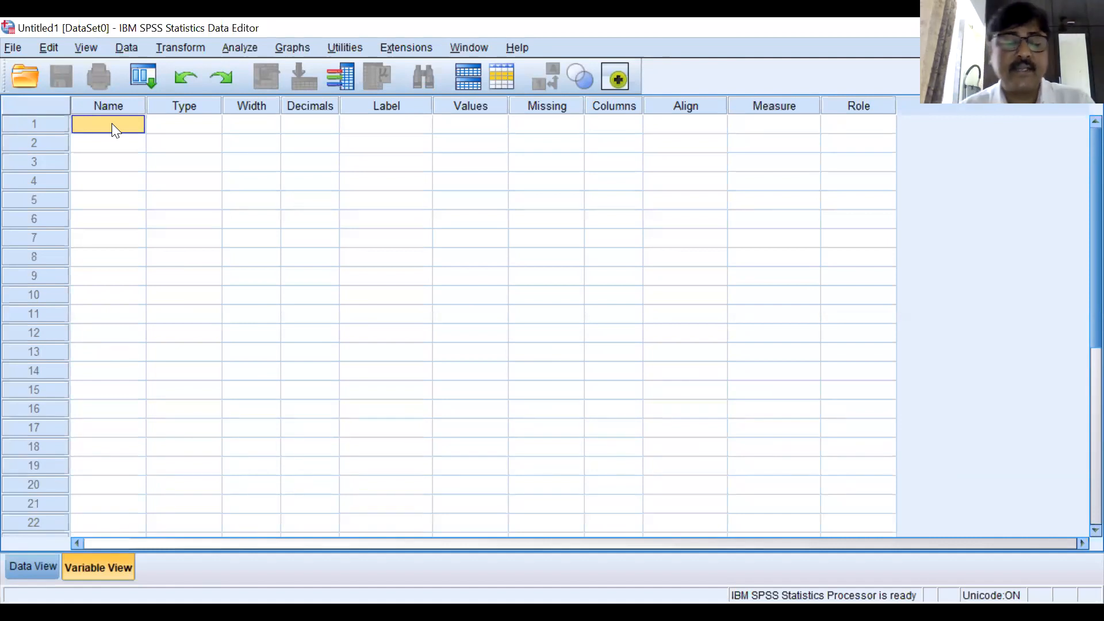
pyautogui.write('gender')
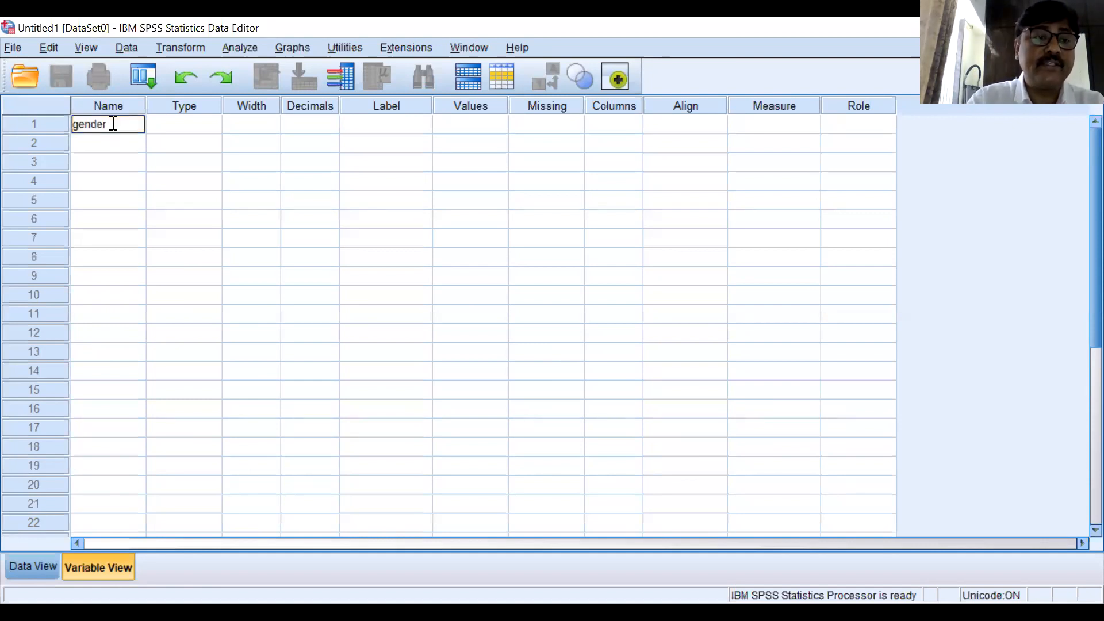
pyautogui.click(188, 128)
pyautogui.click(192, 134)
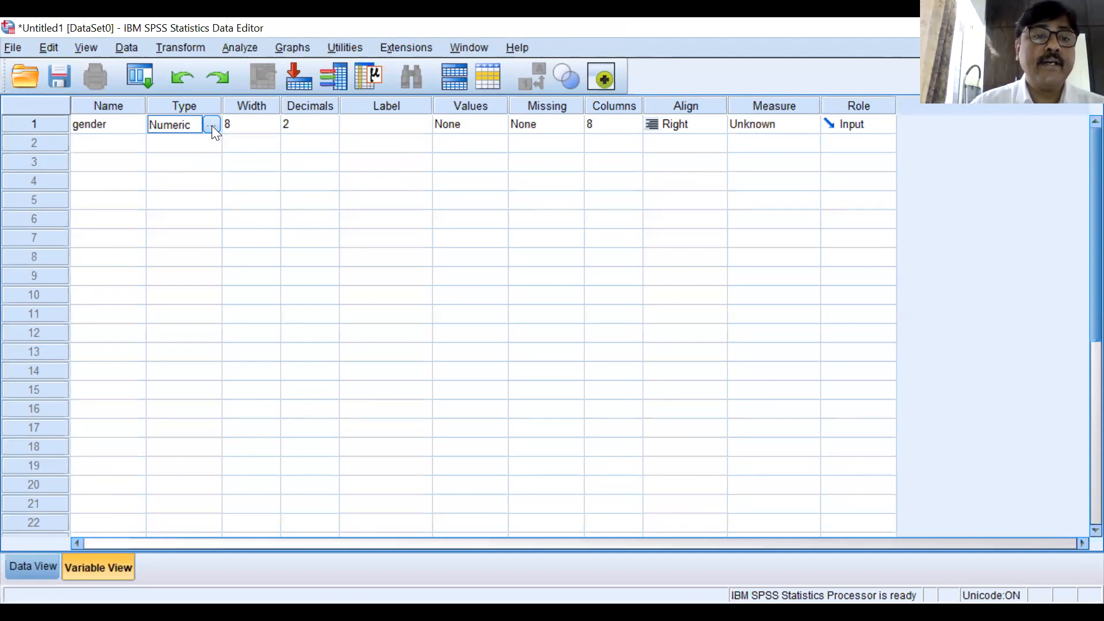
pyautogui.click(212, 125)
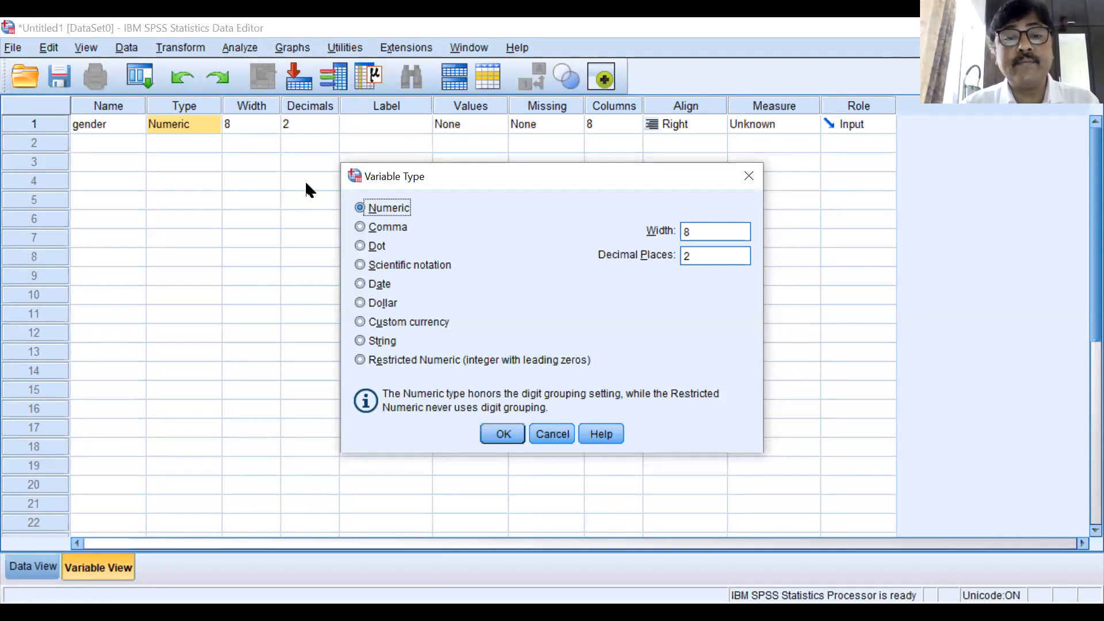
pyautogui.click(497, 434)
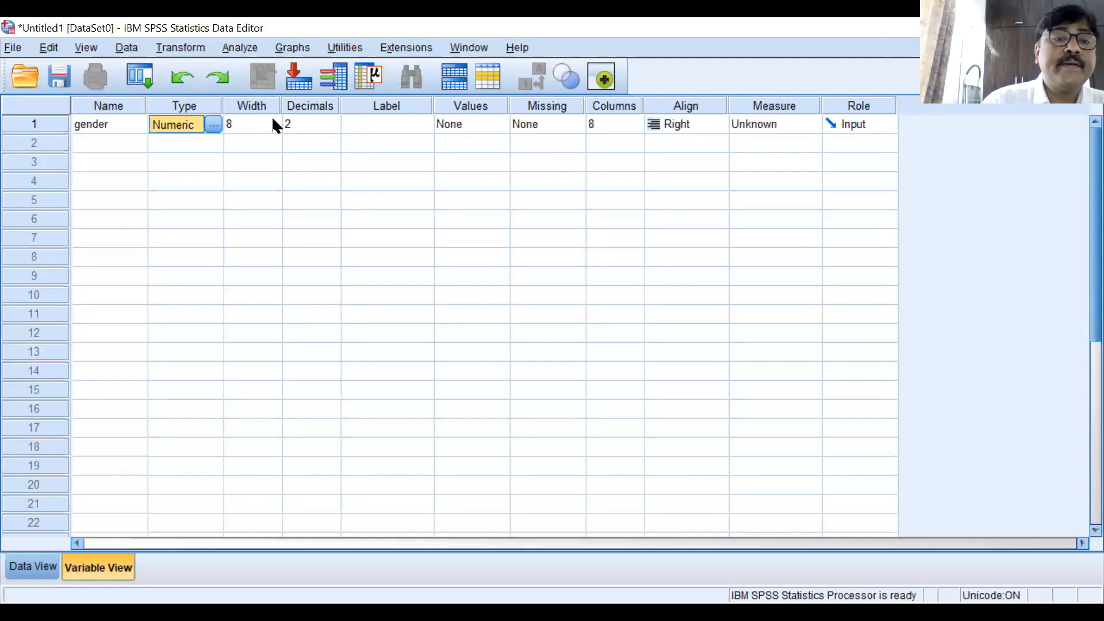
# - Vary the gender variable's width between 5 and 9, then return it to 8
pyautogui.click(274, 127)
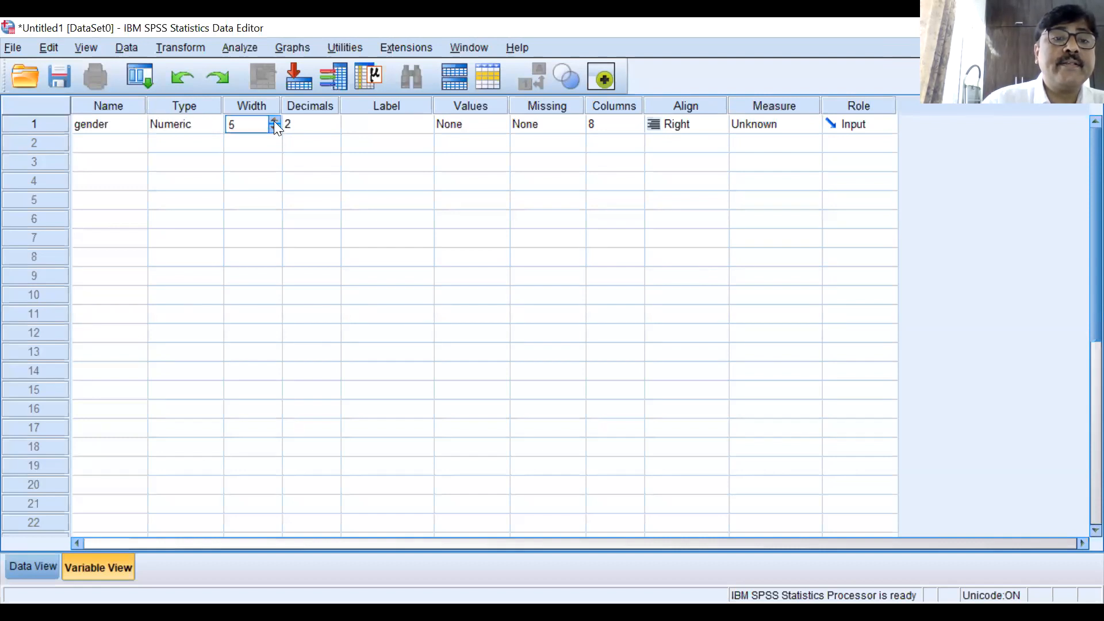
pyautogui.click(275, 121)
pyautogui.click(274, 121)
pyautogui.click(274, 121)
pyautogui.click(275, 121)
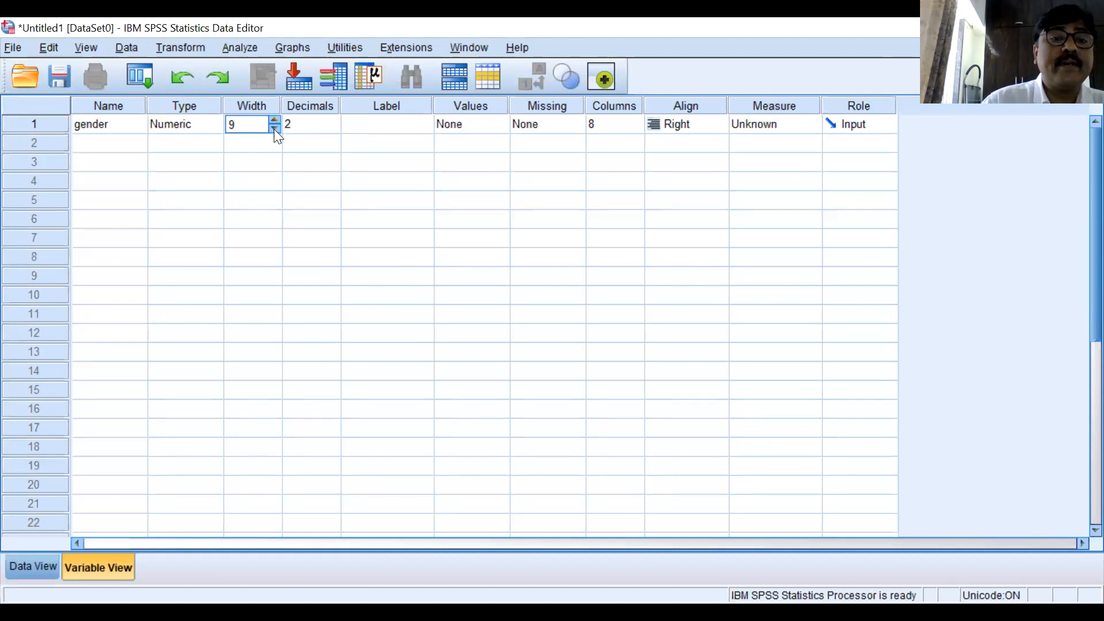
pyautogui.click(274, 129)
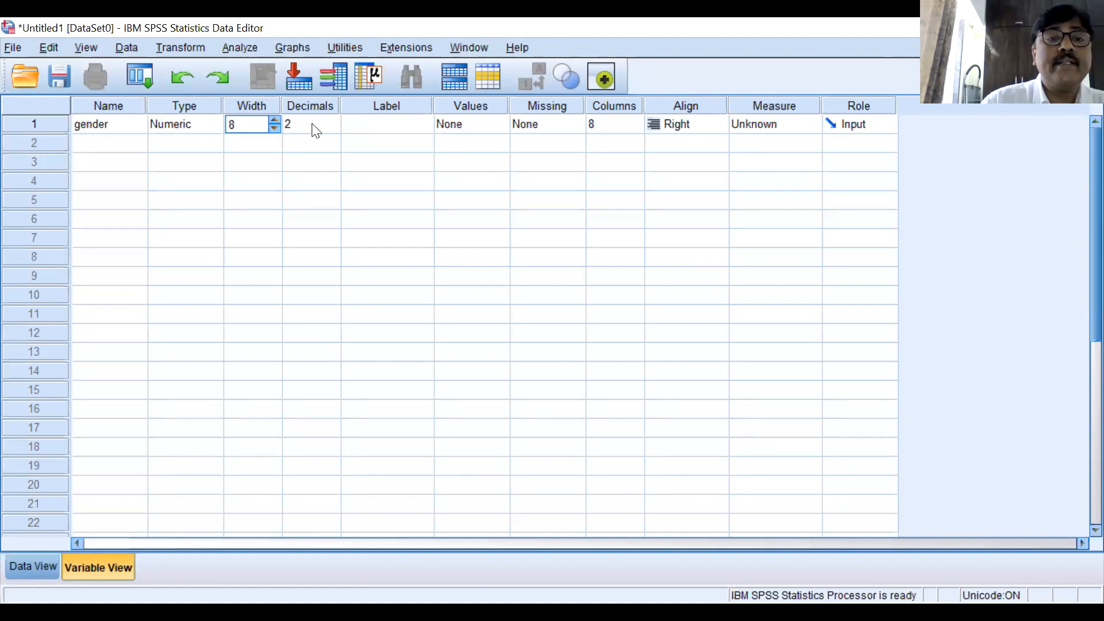
# - Set the gender variable's decimals to 0
pyautogui.click(314, 127)
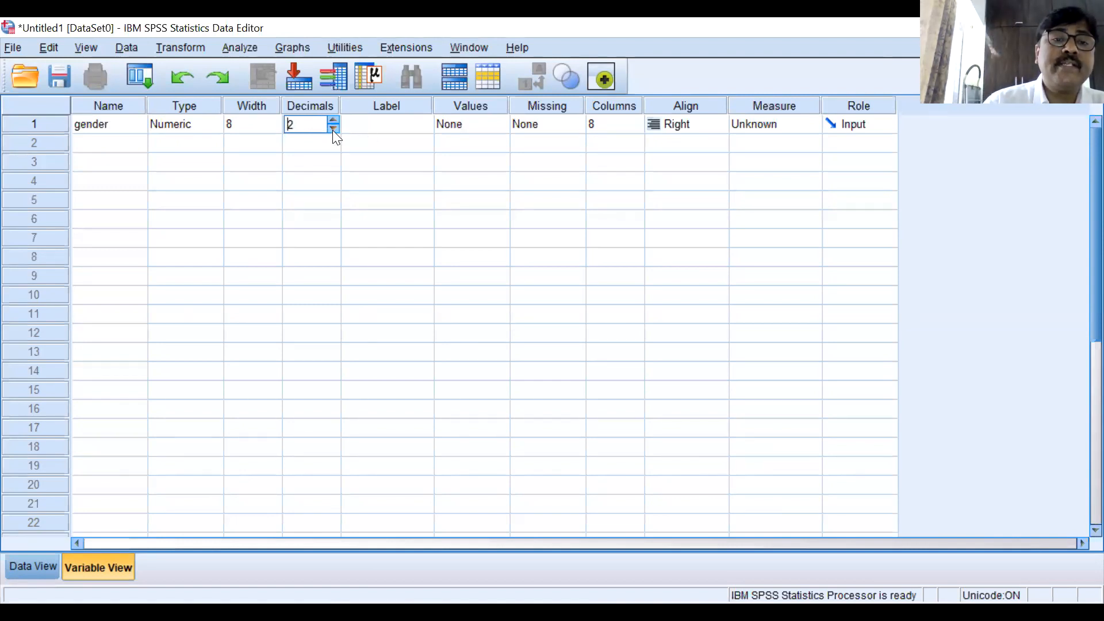
pyautogui.click(333, 128)
pyautogui.click(333, 128)
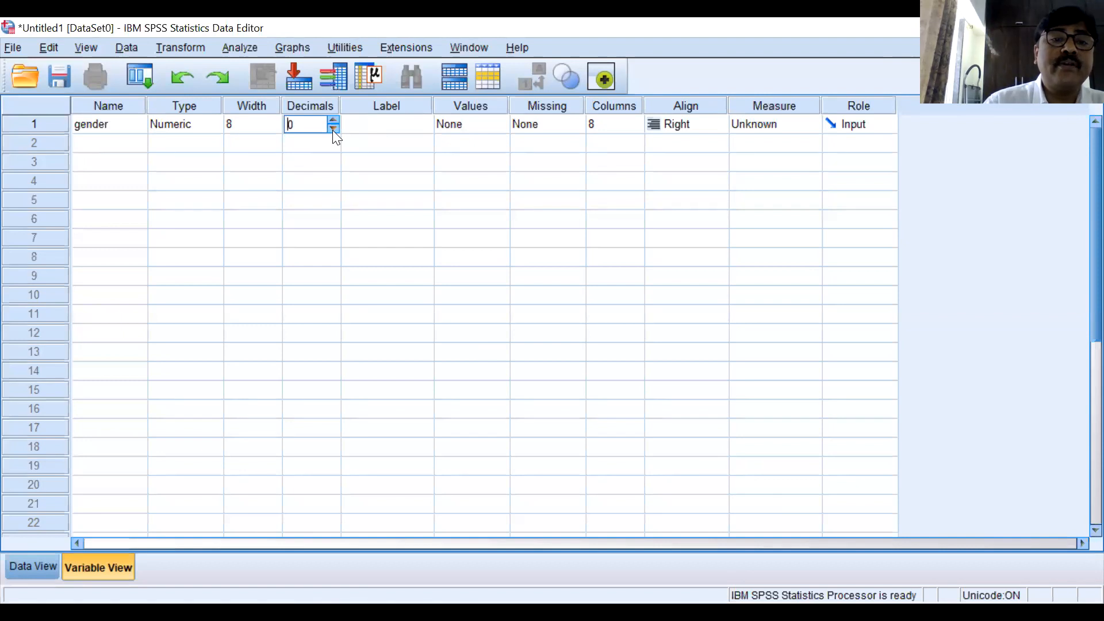
# - Enter "what is gender of respondent" as the gender variable's label
pyautogui.click(360, 128)
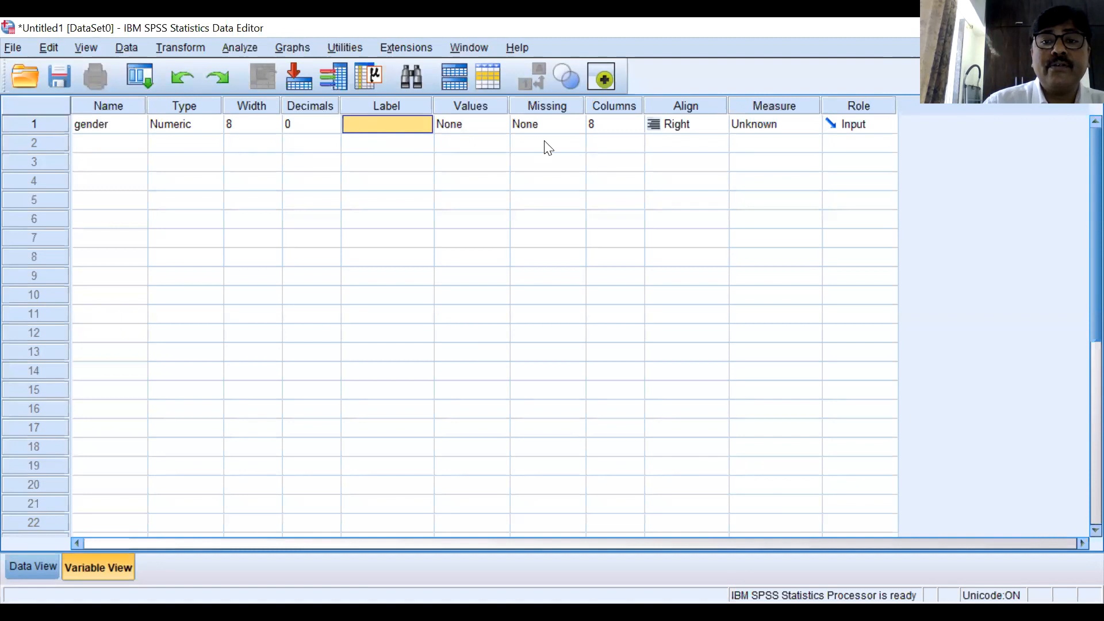
pyautogui.click(403, 127)
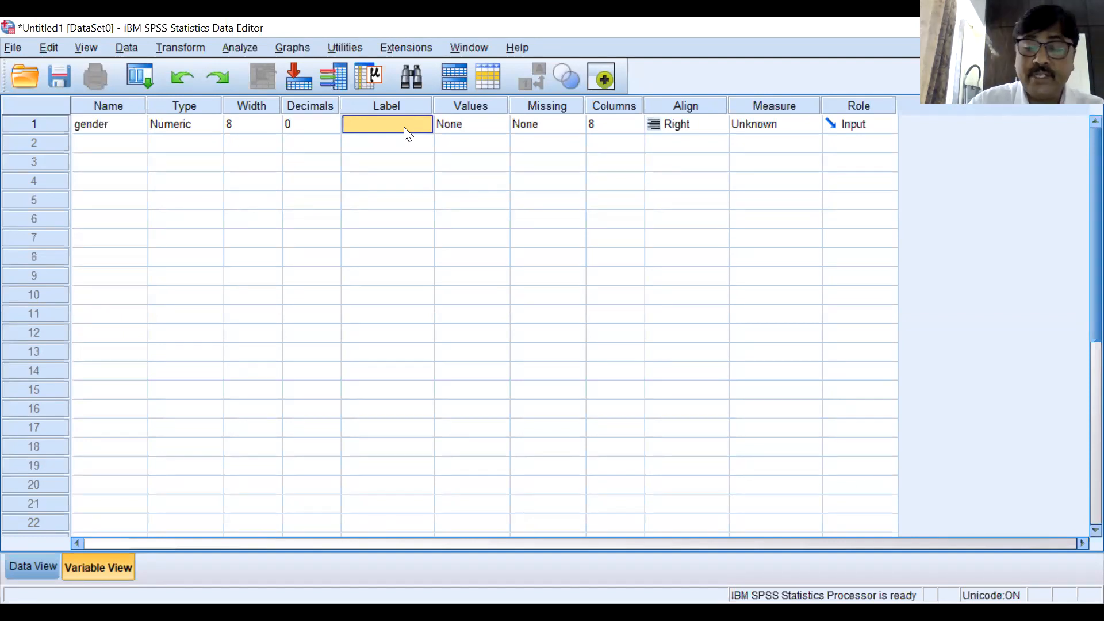
pyautogui.write('g')
pyautogui.press('BackSpace')
pyautogui.write('what i')
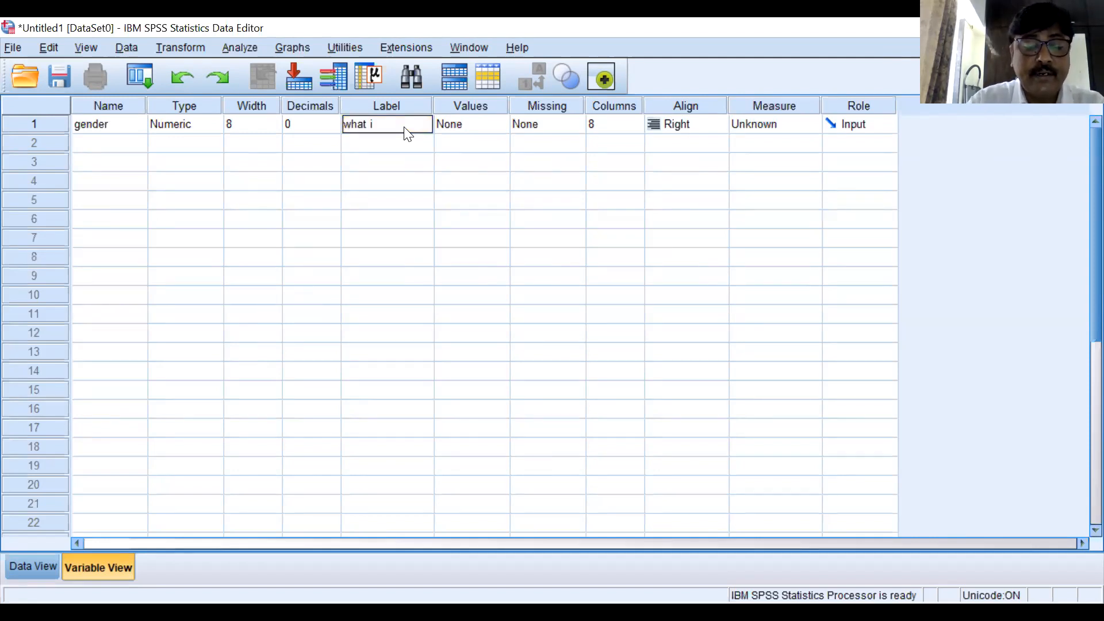
pyautogui.write('s gender of res')
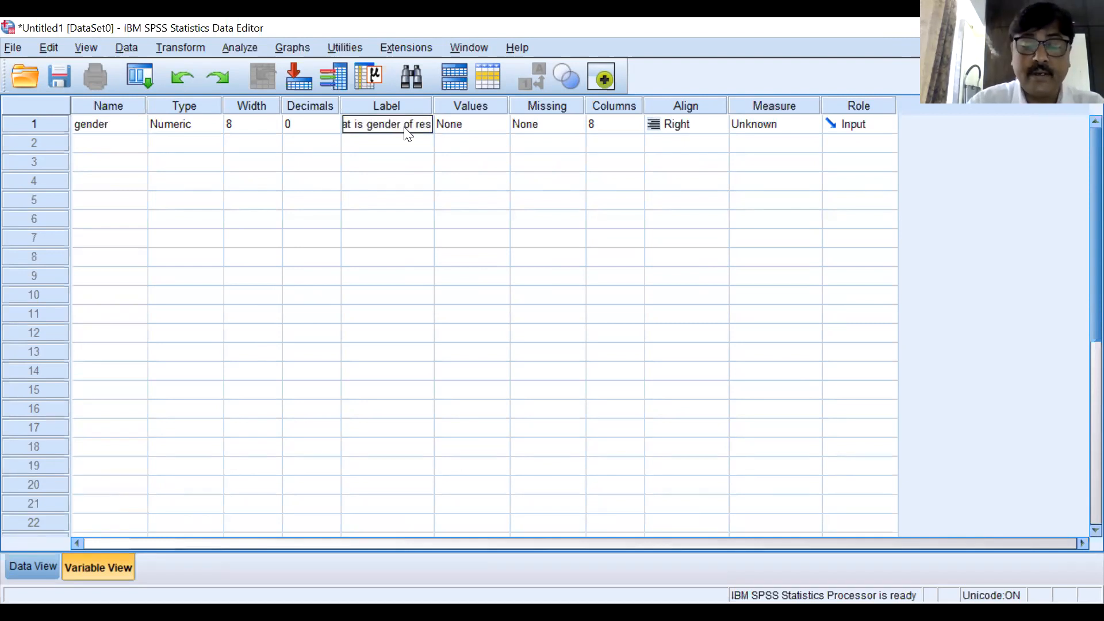
pyautogui.write('po')
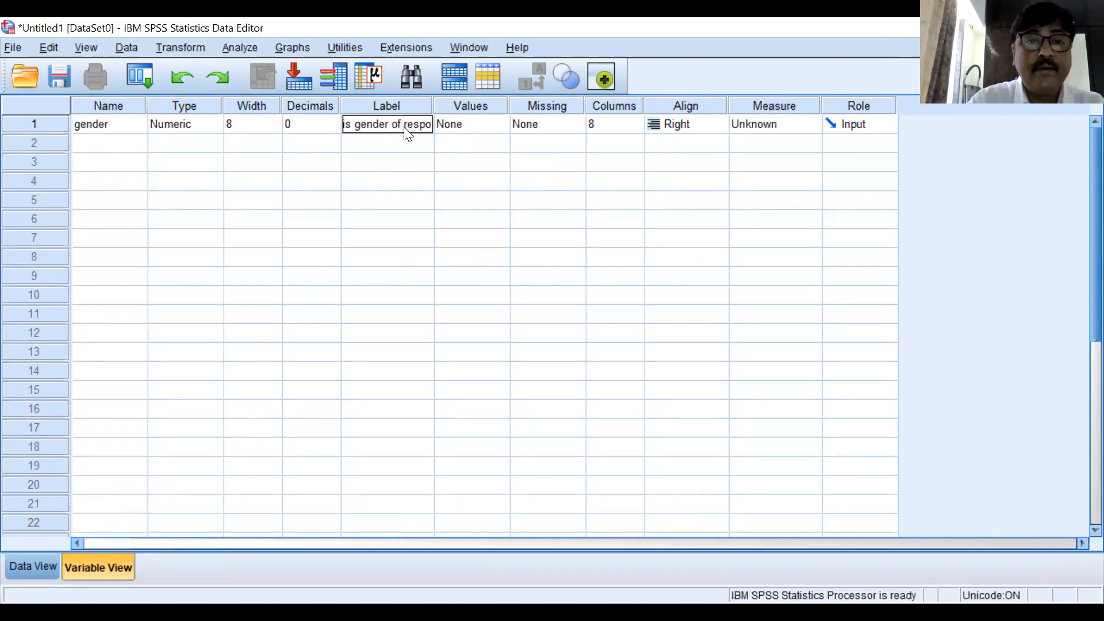
pyautogui.write('ndent')
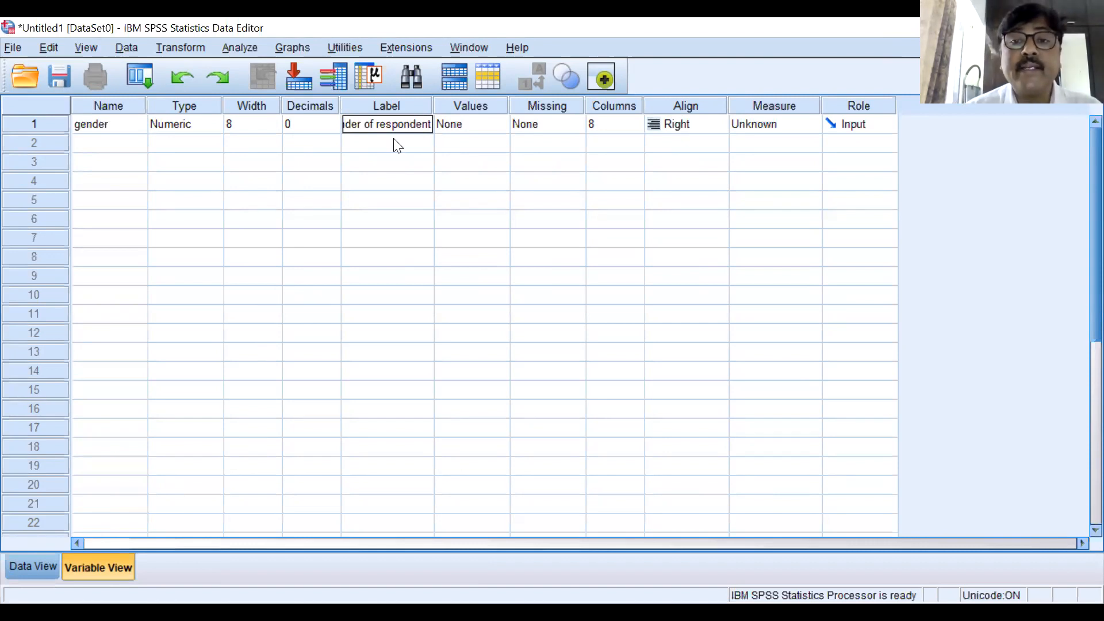
pyautogui.click(498, 125)
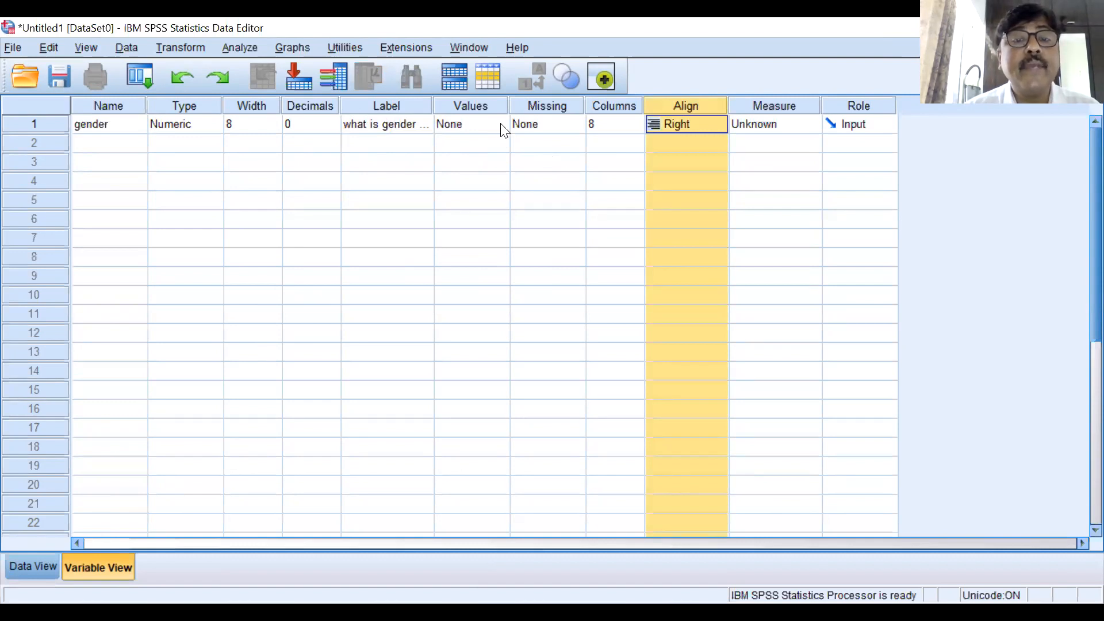
pyautogui.click(501, 124)
pyautogui.click(501, 124)
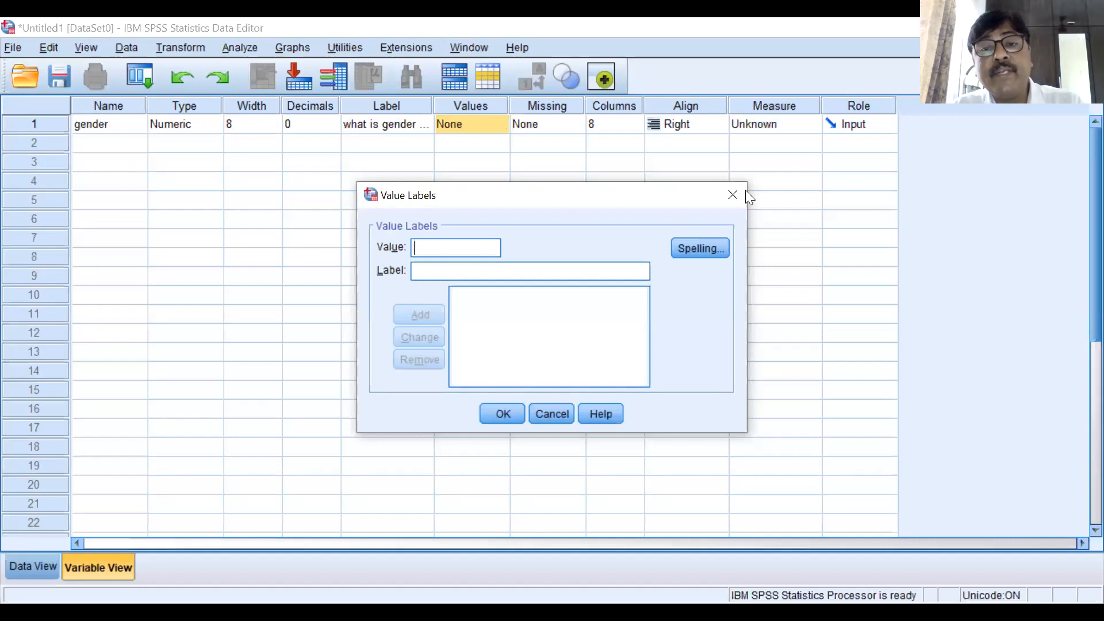
pyautogui.click(733, 195)
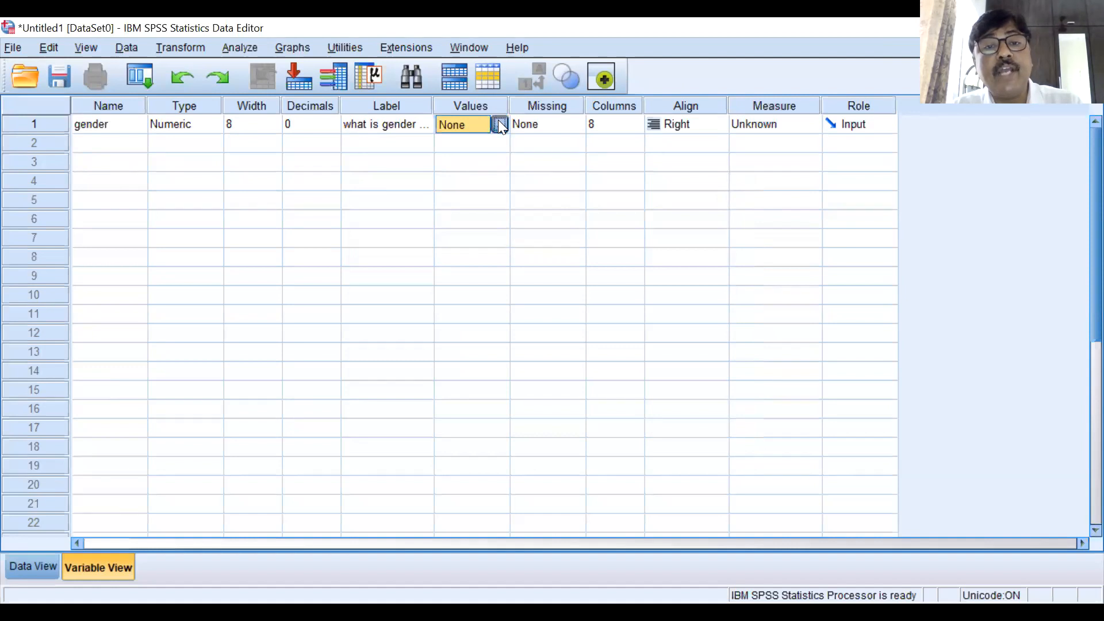
# - Add a value label to the gender variable that codes 1 as male
pyautogui.click(499, 123)
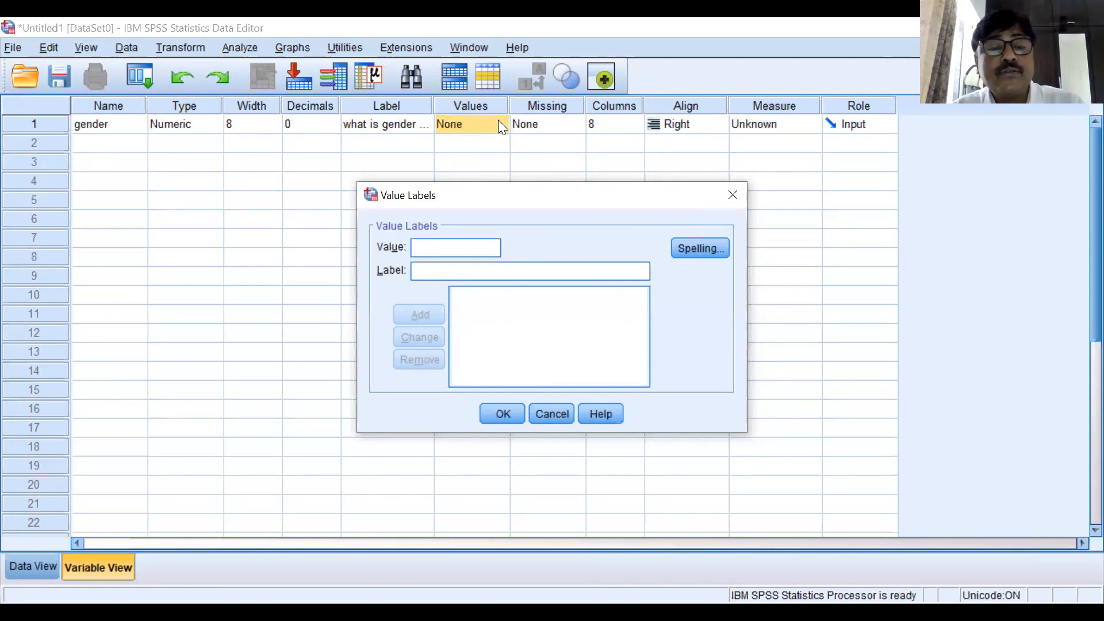
pyautogui.write('1')
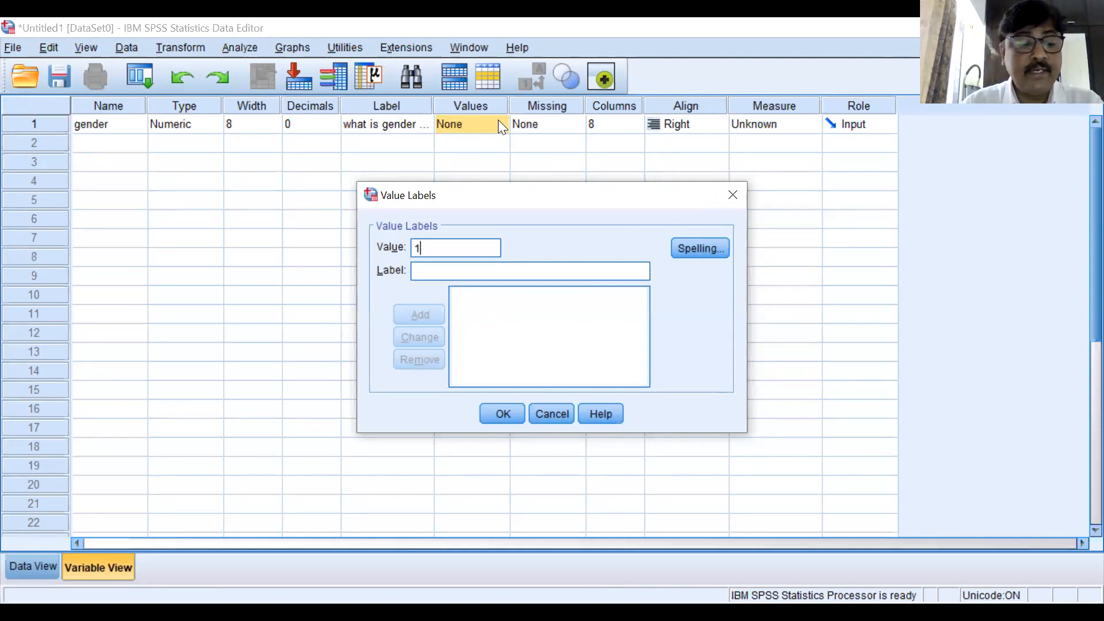
pyautogui.press('Tab')
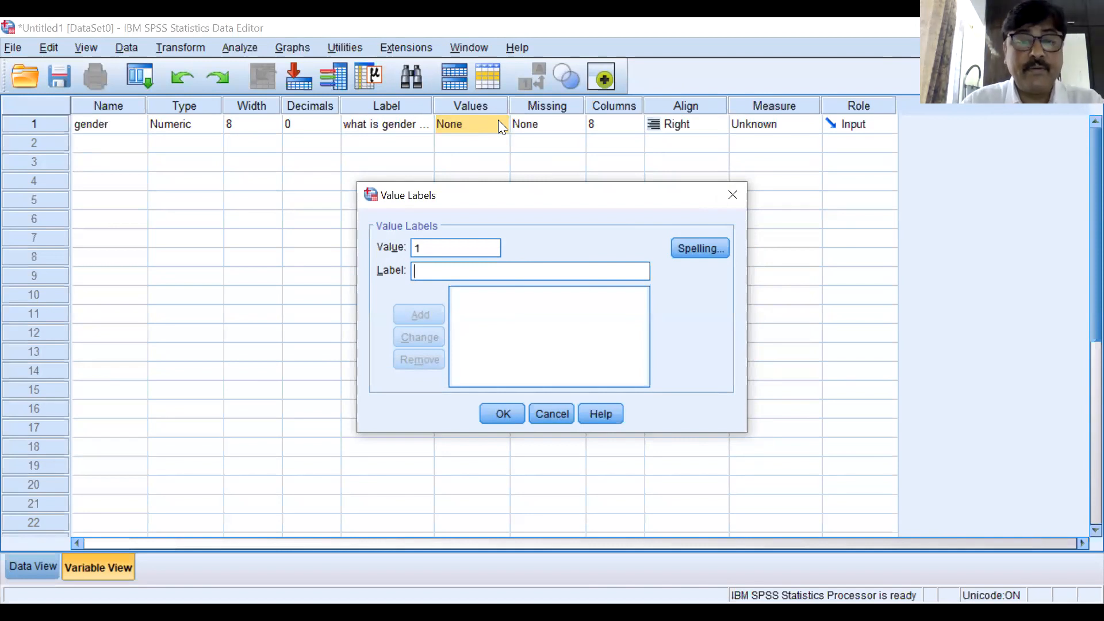
pyautogui.write('mal')
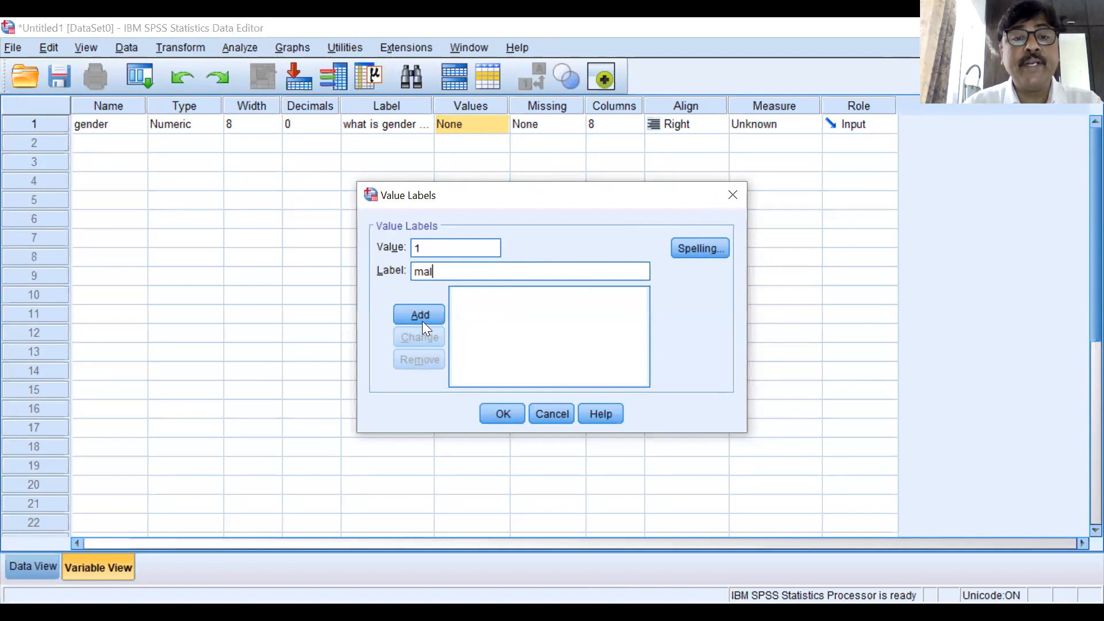
pyautogui.write('e')
pyautogui.click(424, 320)
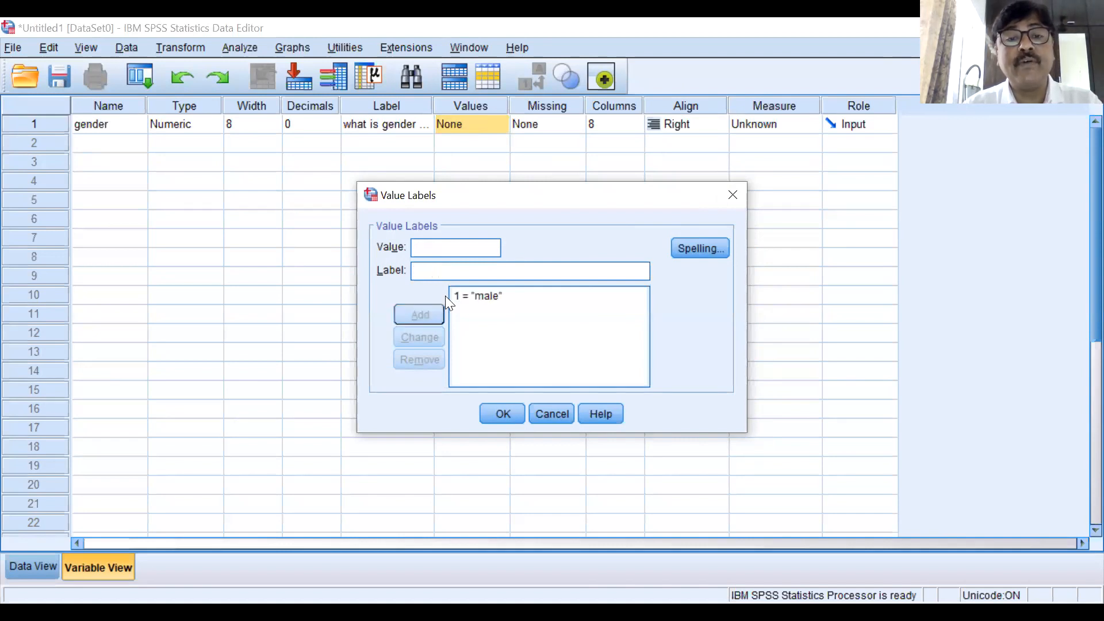
# - Add a second gender value label that codes 2 as female and apply the value labels
pyautogui.click(439, 246)
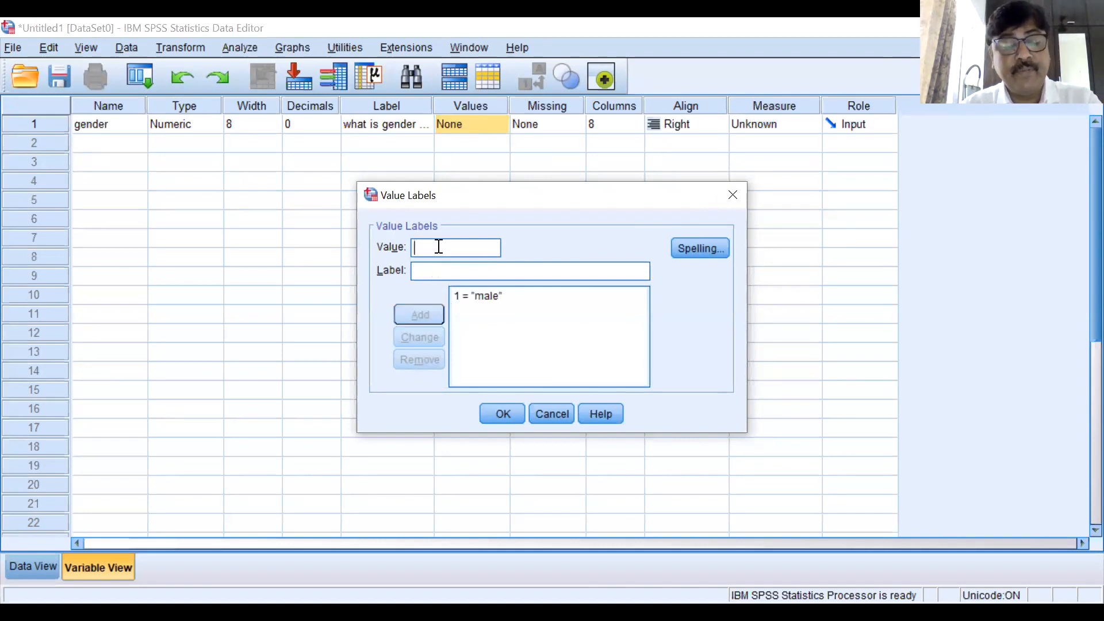
pyautogui.write('2')
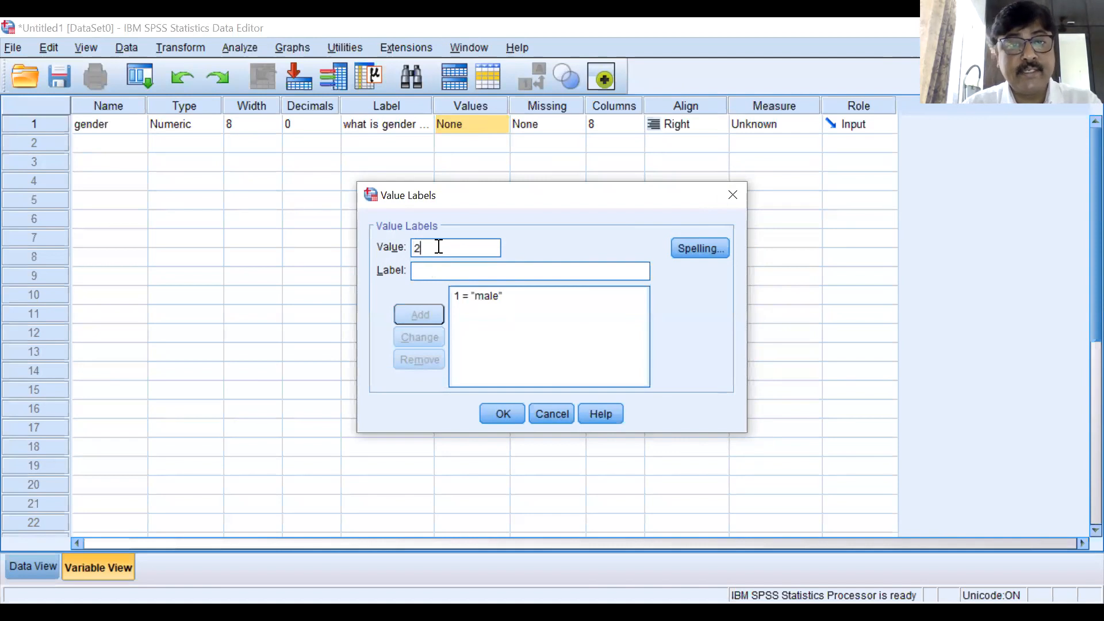
pyautogui.press('Tab')
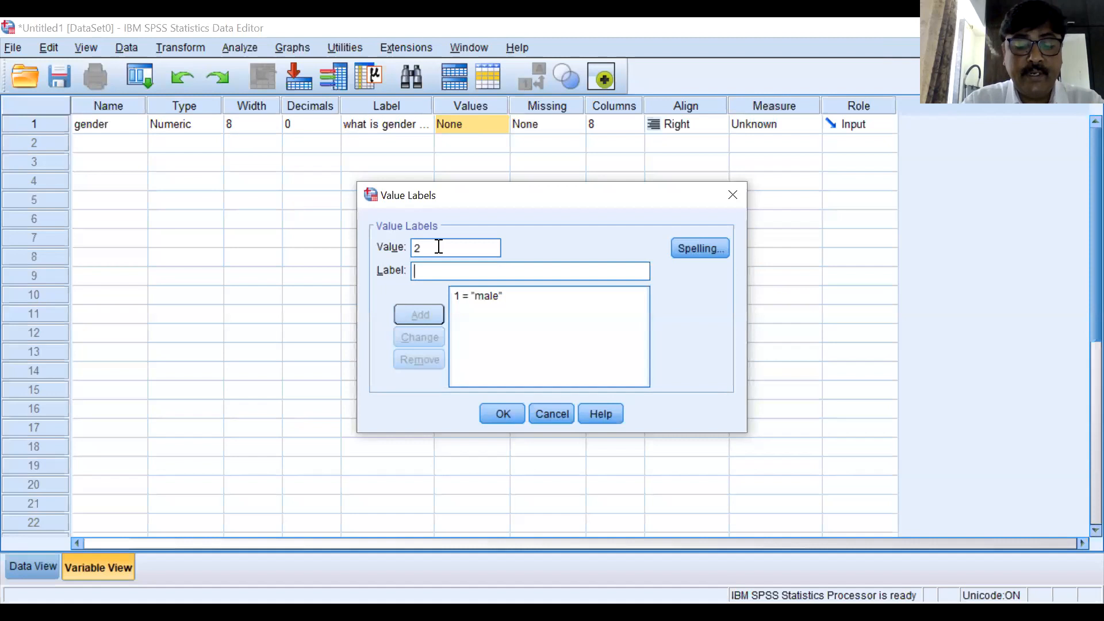
pyautogui.write('female')
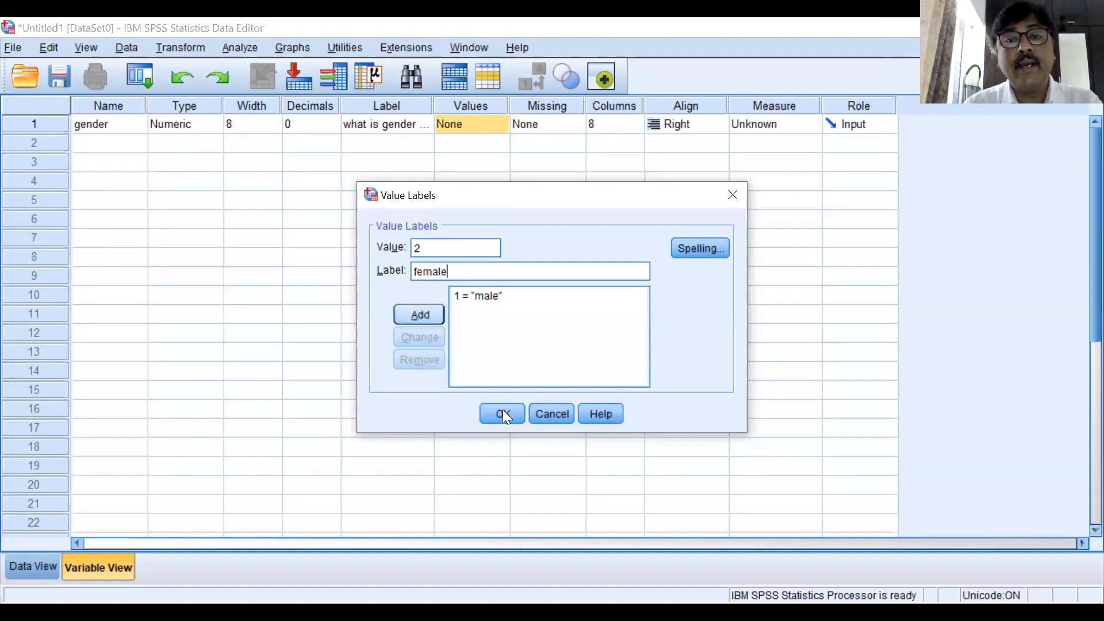
pyautogui.press('Return')
pyautogui.click(503, 413)
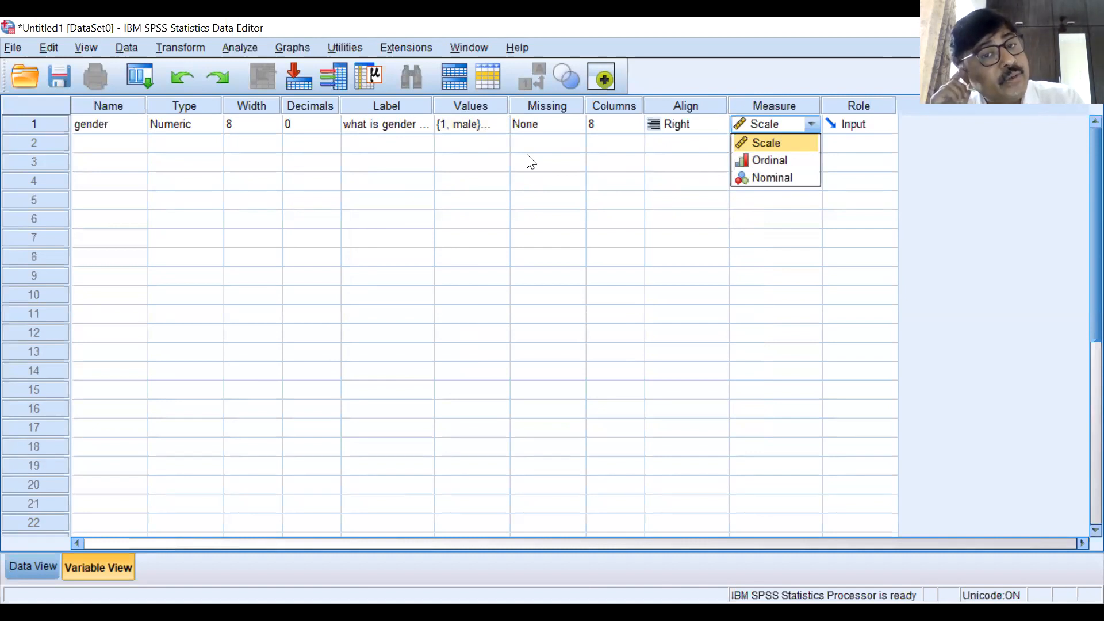
pyautogui.click(561, 127)
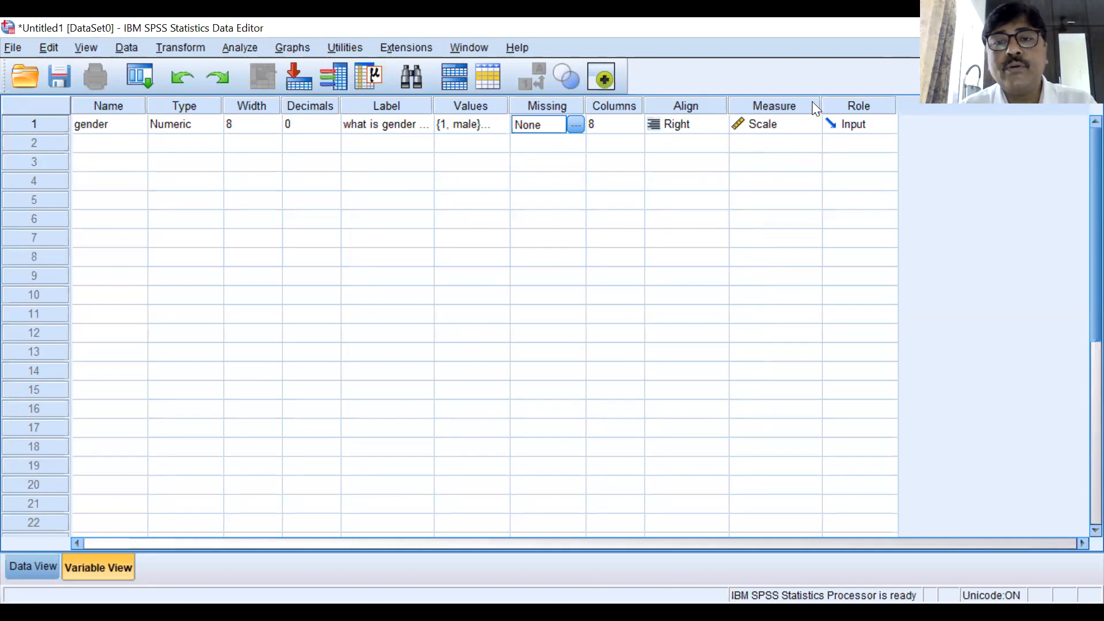
pyautogui.click(625, 127)
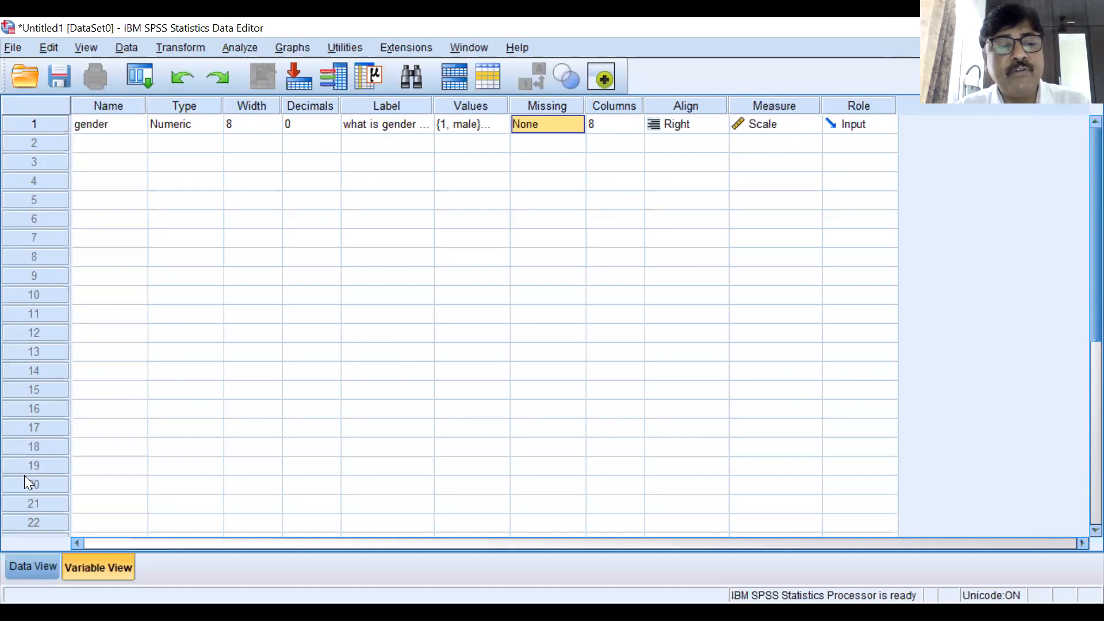
pyautogui.click(39, 565)
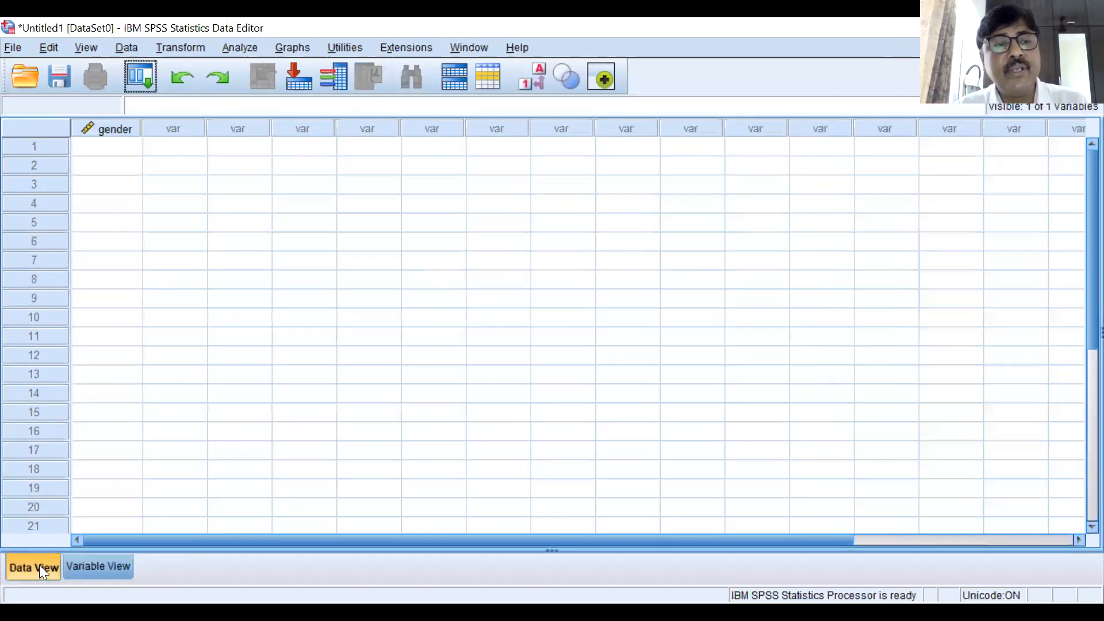
pyautogui.click(81, 563)
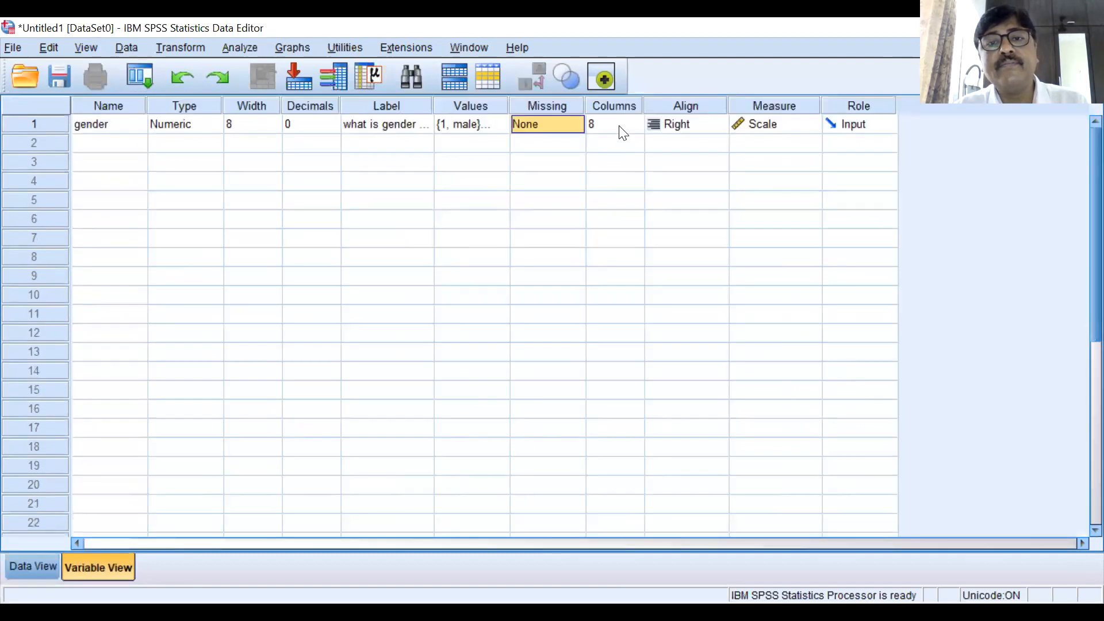
# - Widen the gender variable's display columns to 13 and check the column's width in the data sheet
pyautogui.click(637, 122)
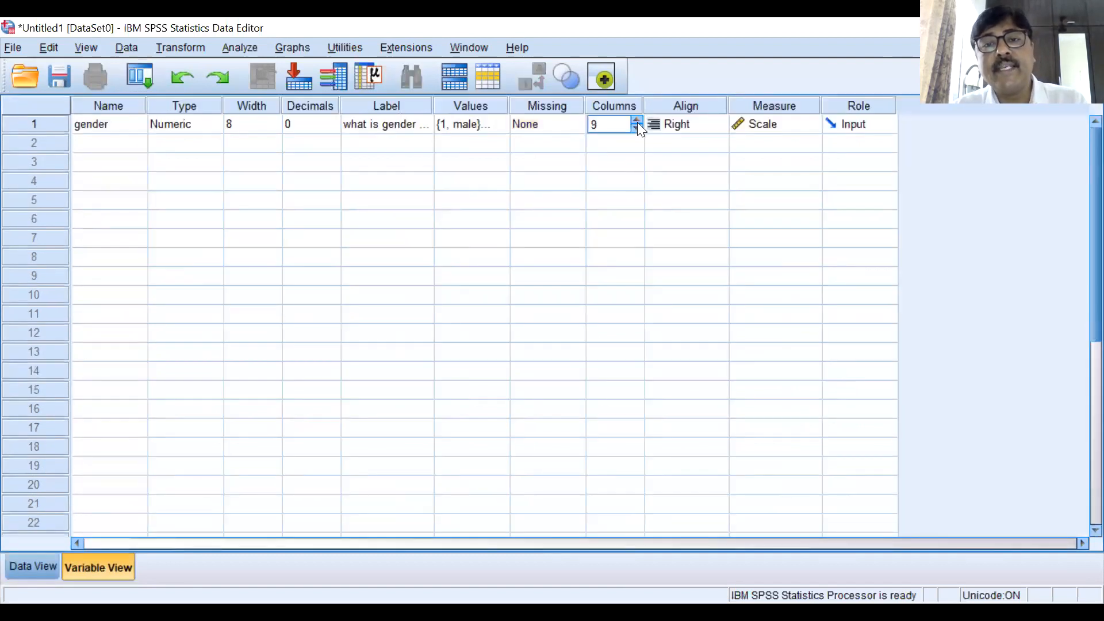
pyautogui.click(637, 121)
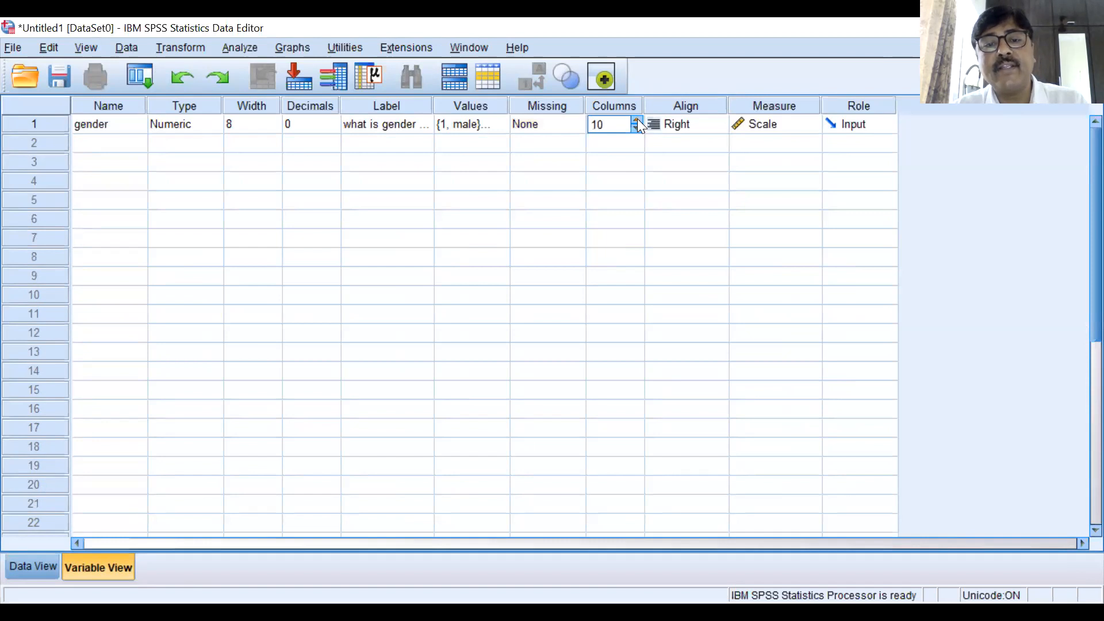
pyautogui.tripleClick(637, 120)
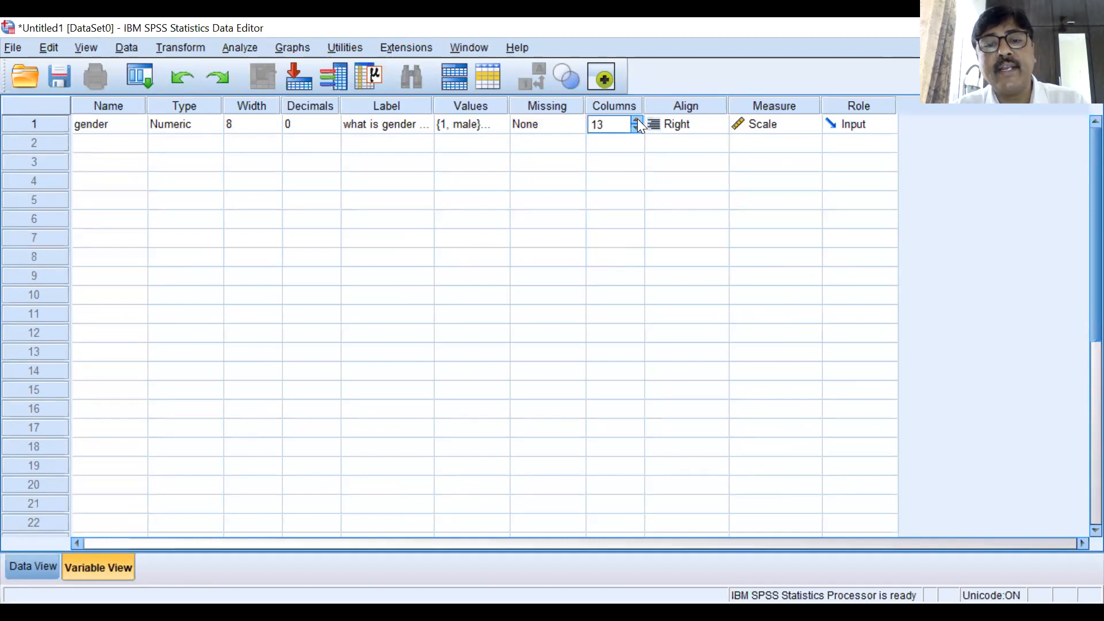
pyautogui.click(292, 371)
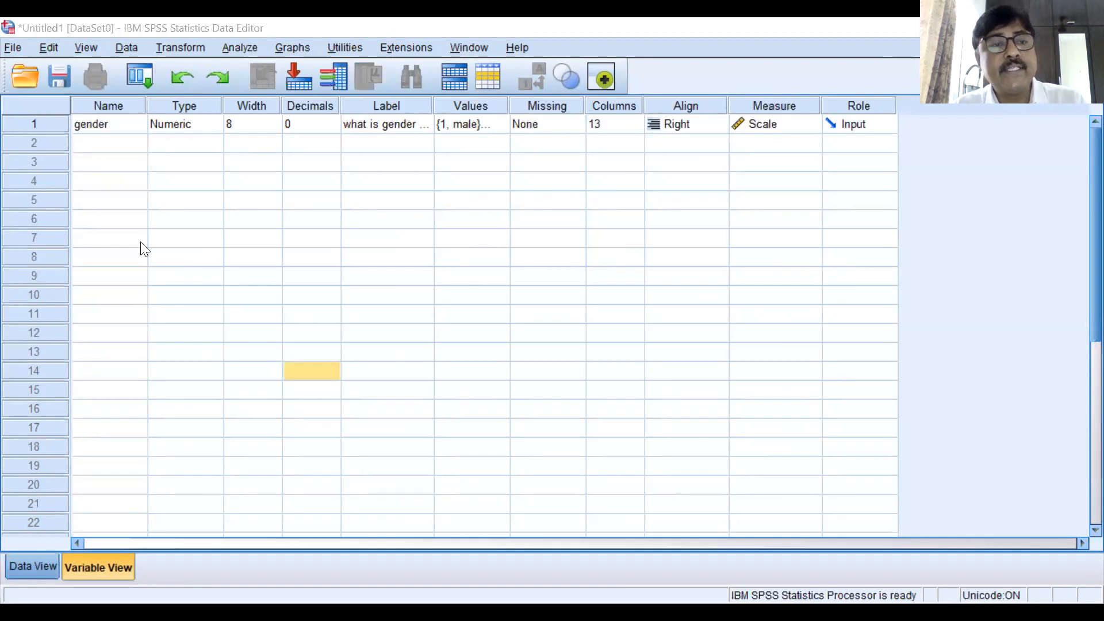
pyautogui.hotkey('ctrl', 't')
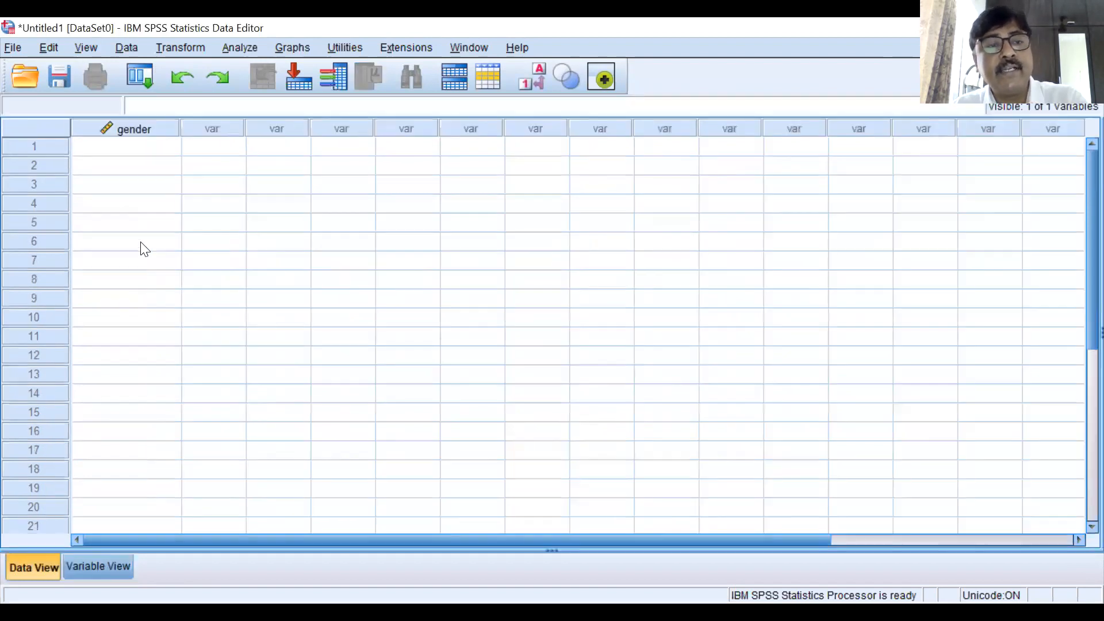
pyautogui.click(103, 567)
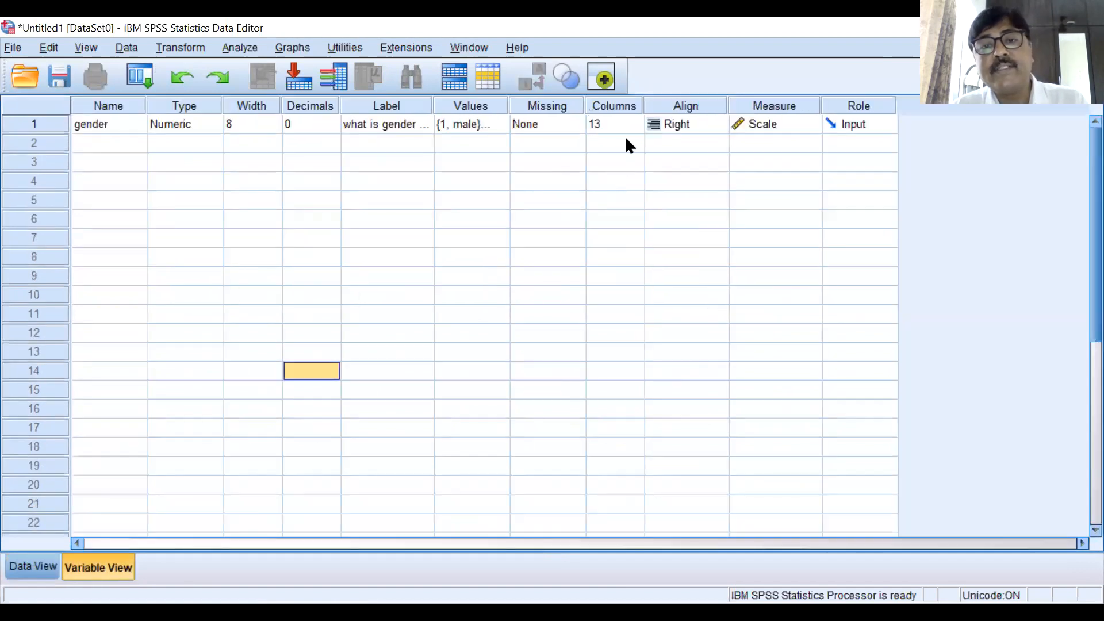
# - Return the gender variable's display columns to 8
pyautogui.click(639, 129)
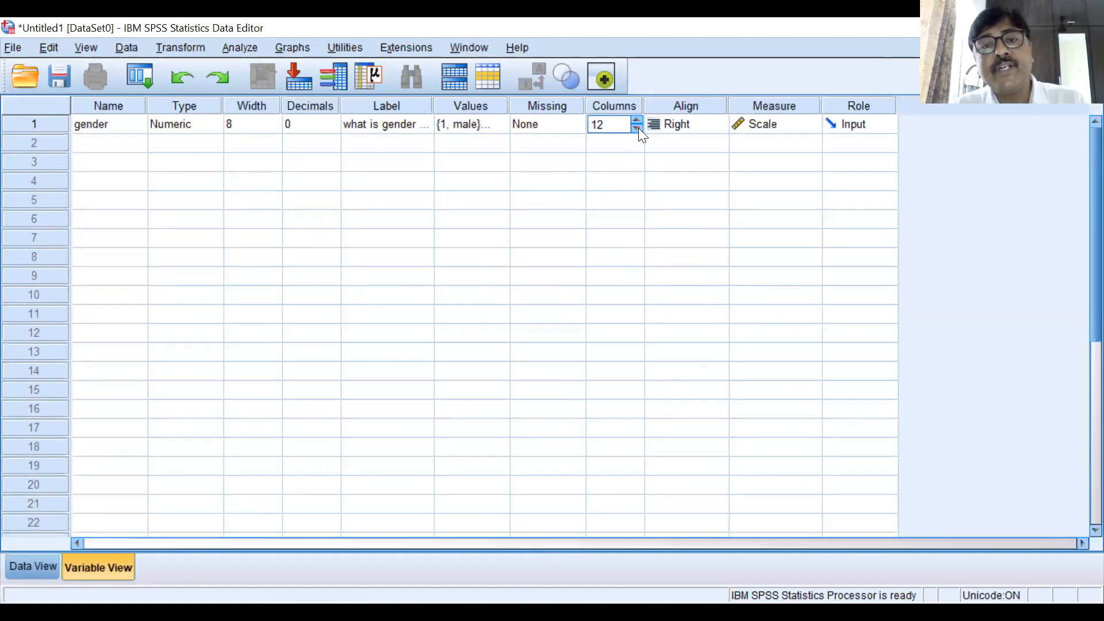
pyautogui.click(637, 128)
pyautogui.click(638, 128)
pyautogui.click(637, 128)
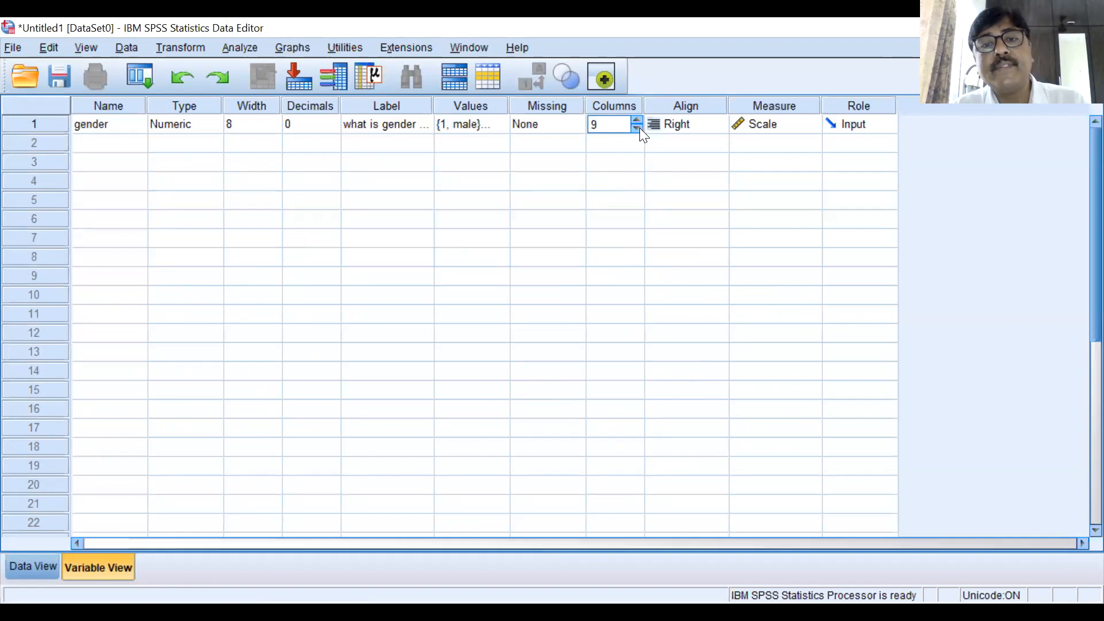
pyautogui.click(637, 128)
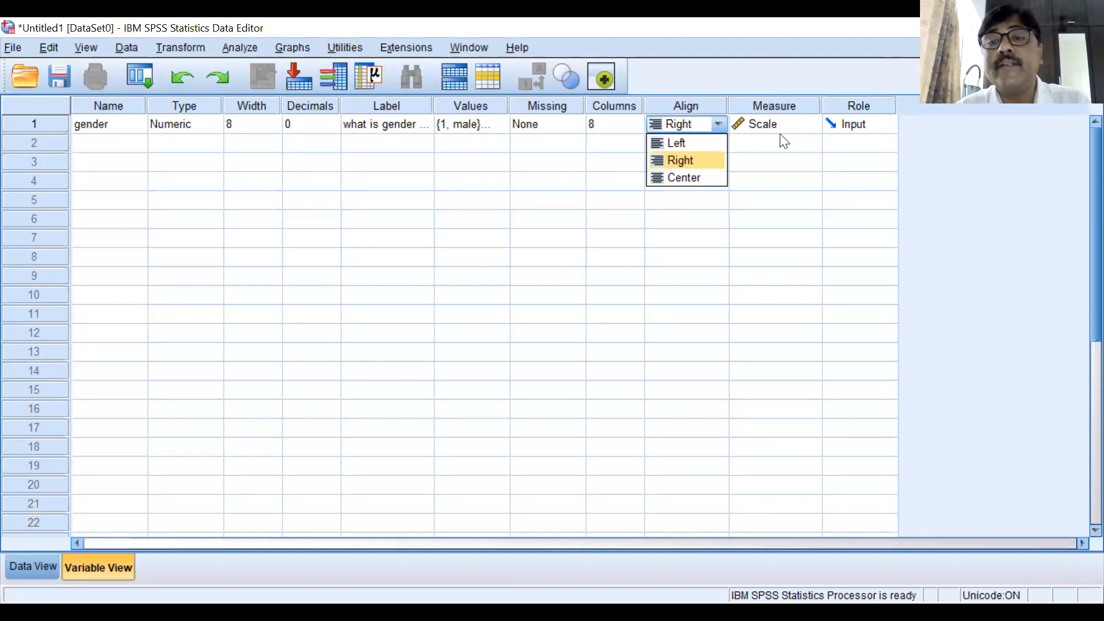
# - Set the gender variable's measurement level to Nominal
pyautogui.click(810, 124)
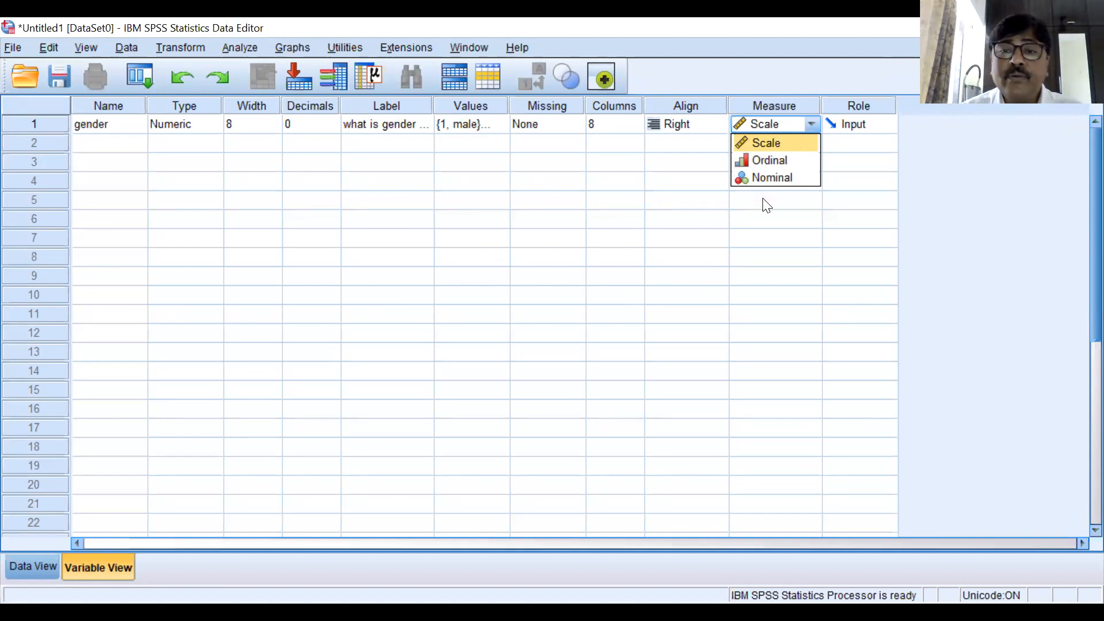
pyautogui.click(769, 180)
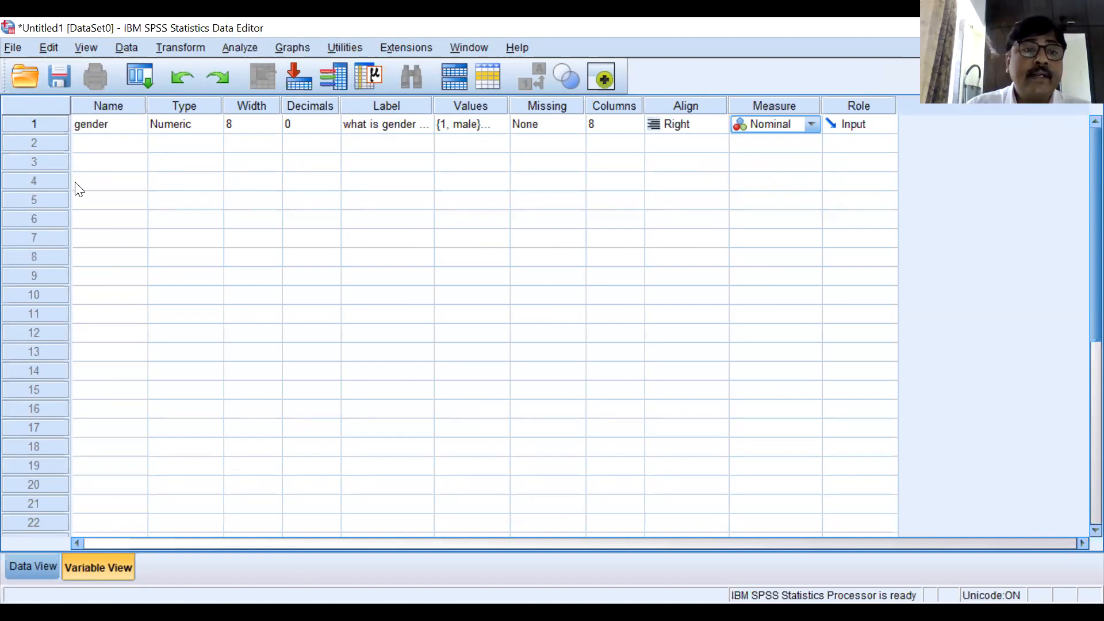
# - Add a second variable named age with the default Numeric type
pyautogui.click(104, 148)
pyautogui.write('age')
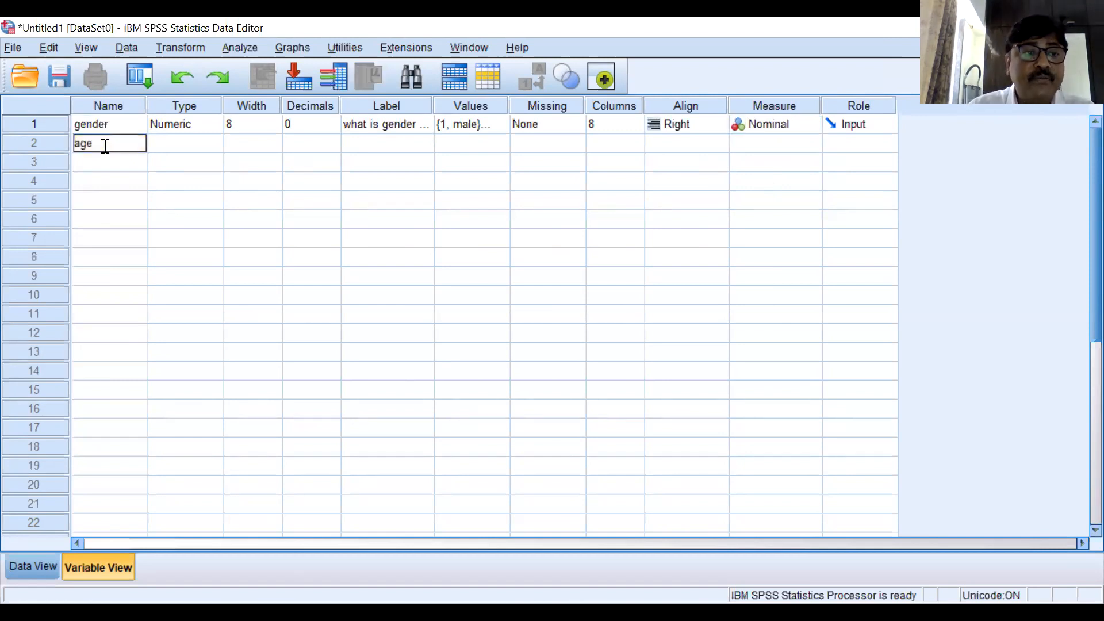
pyautogui.click(194, 145)
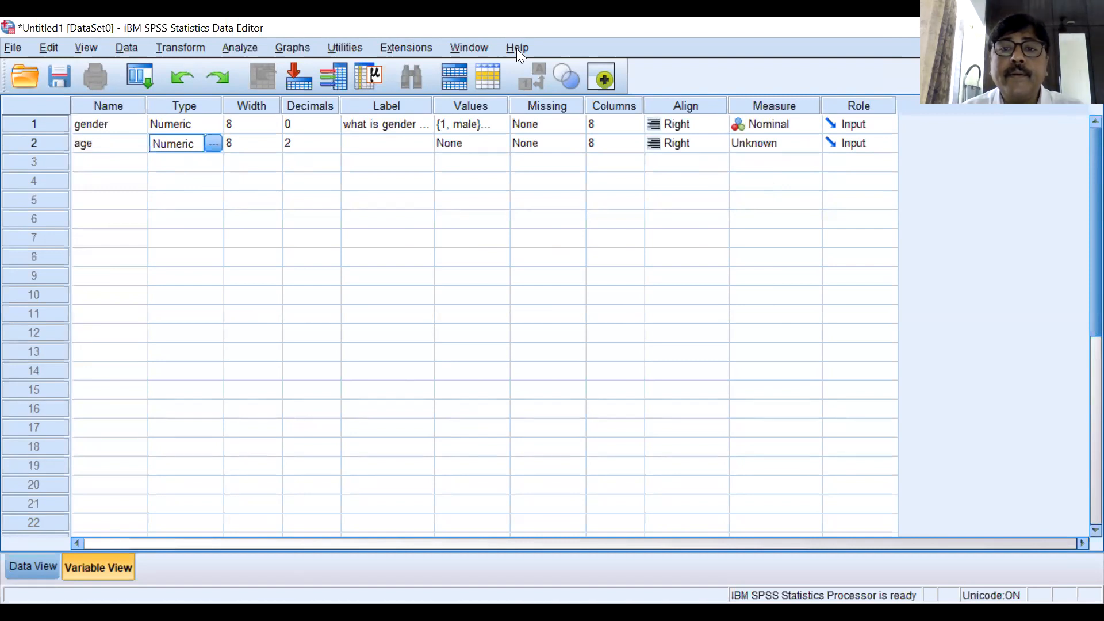
pyautogui.click(196, 142)
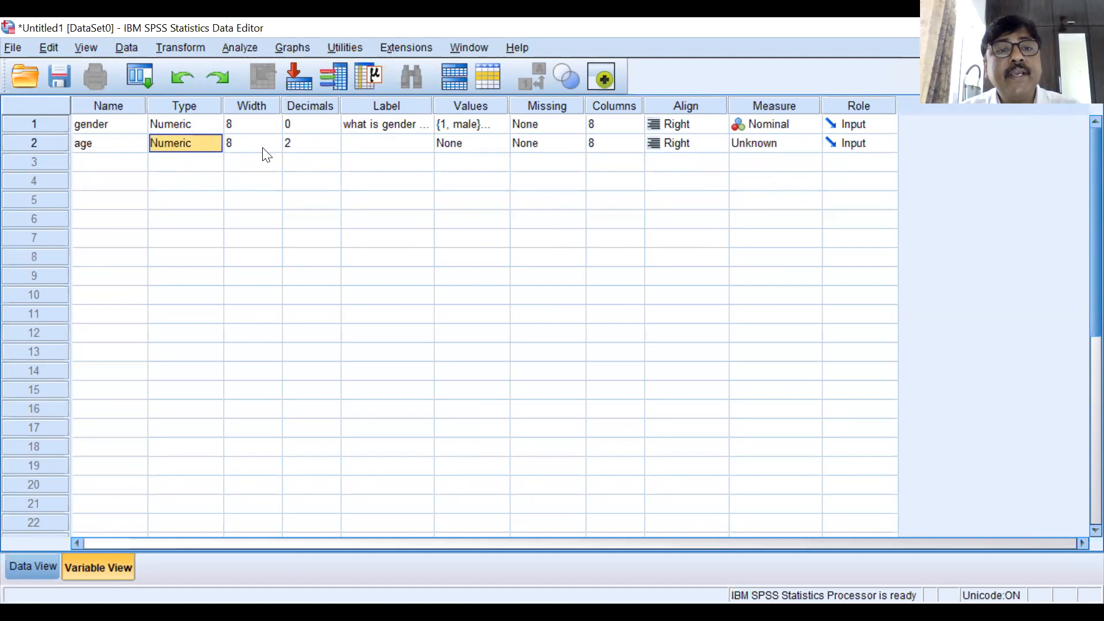
# - Enter "age of the respondent" as the age variable's label
pyautogui.click(392, 145)
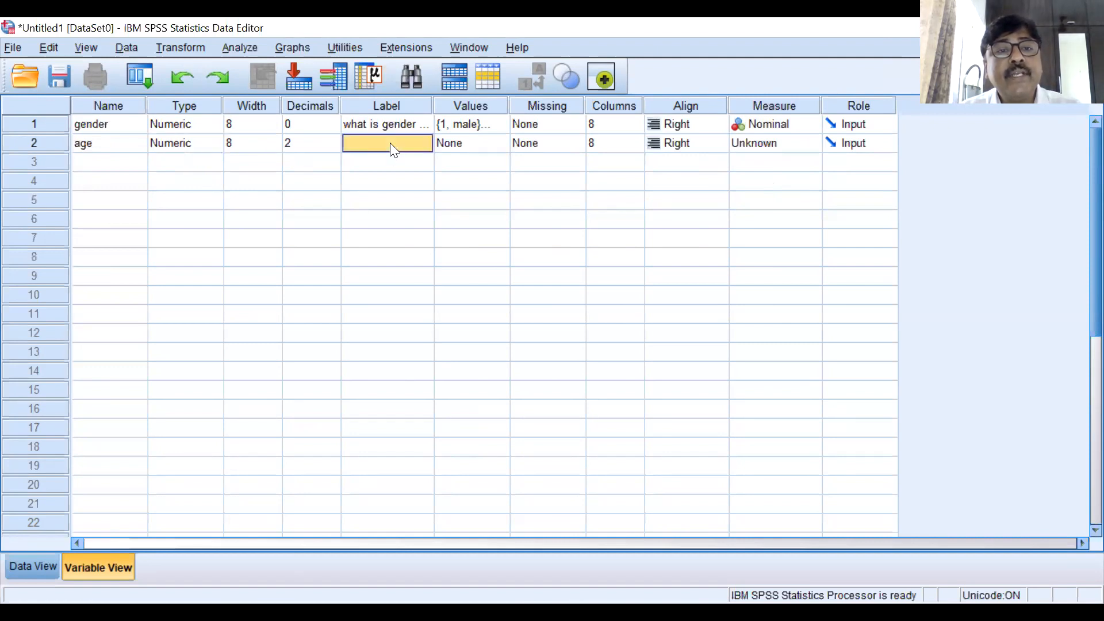
pyautogui.write('ag')
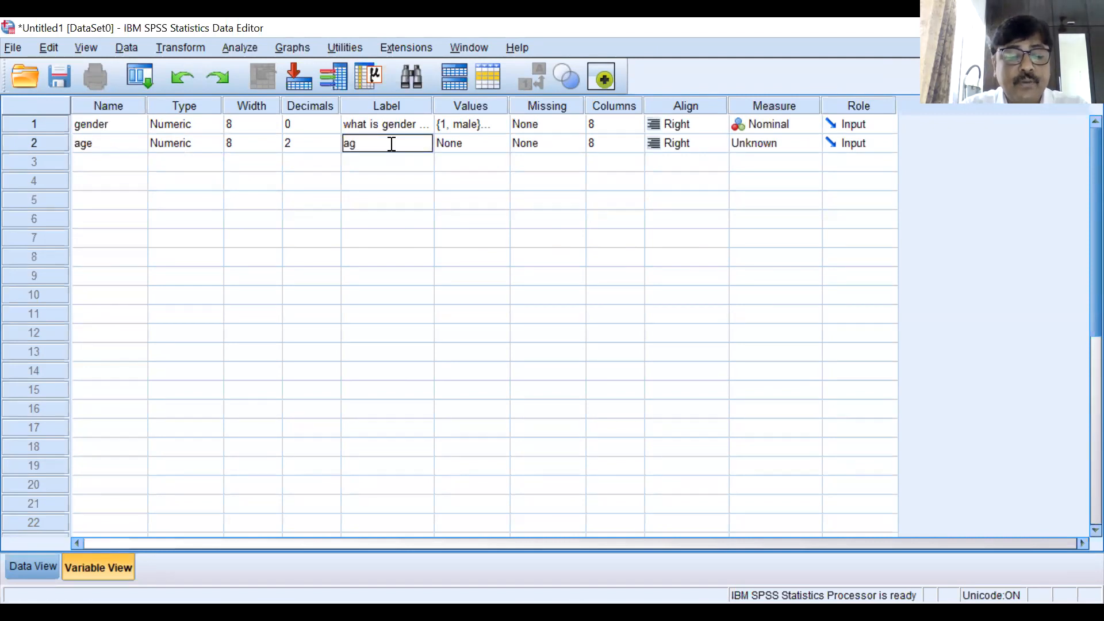
pyautogui.write('e o')
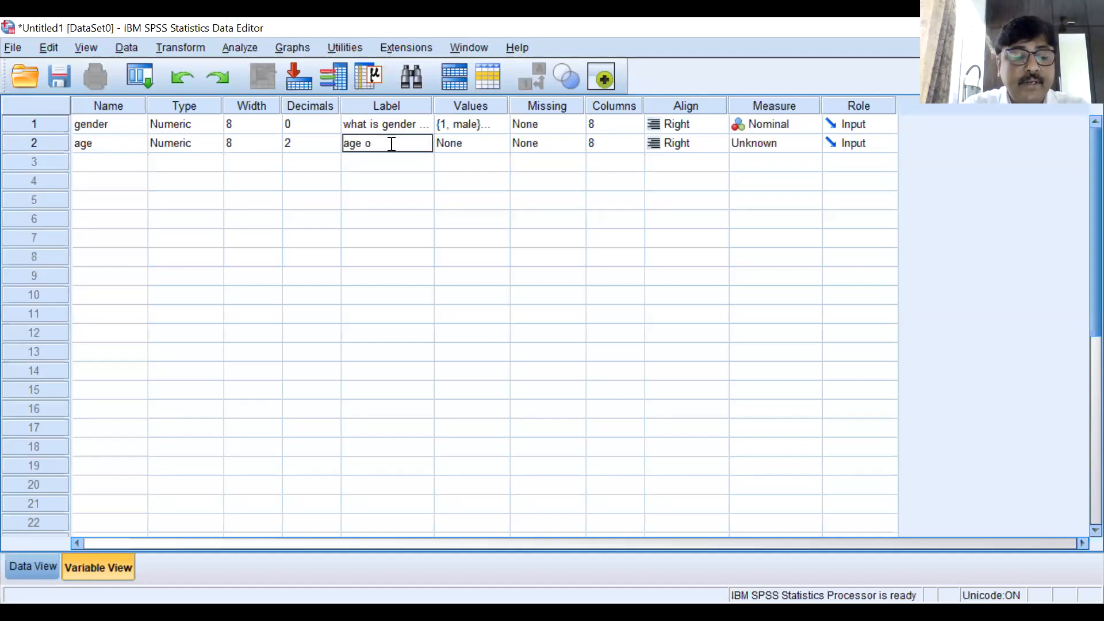
pyautogui.write('f the re')
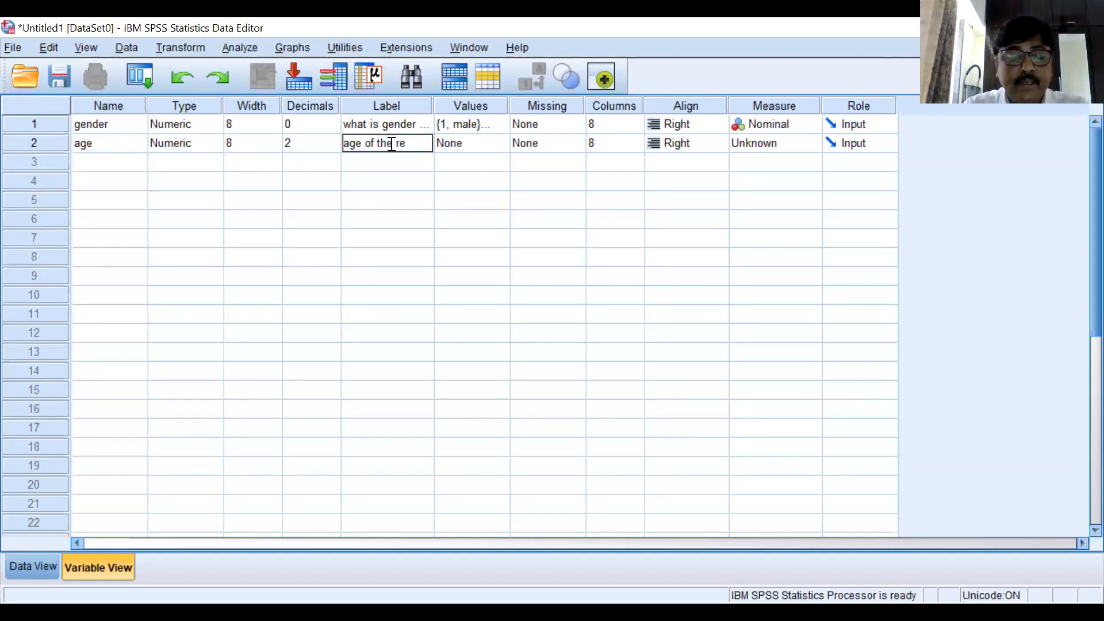
pyautogui.write('spondent')
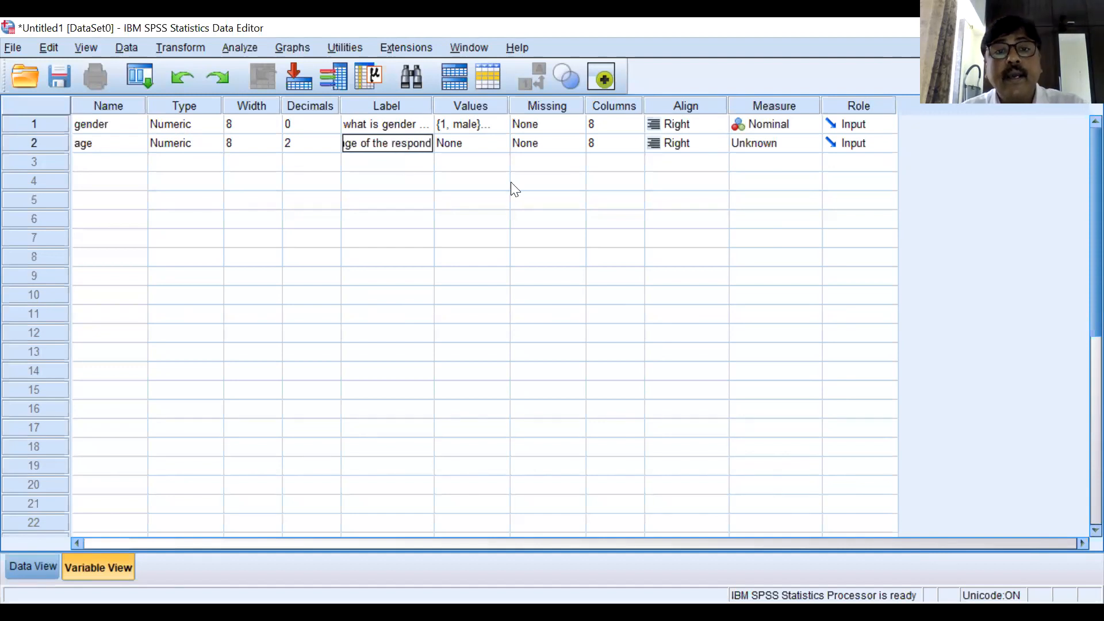
pyautogui.click(489, 148)
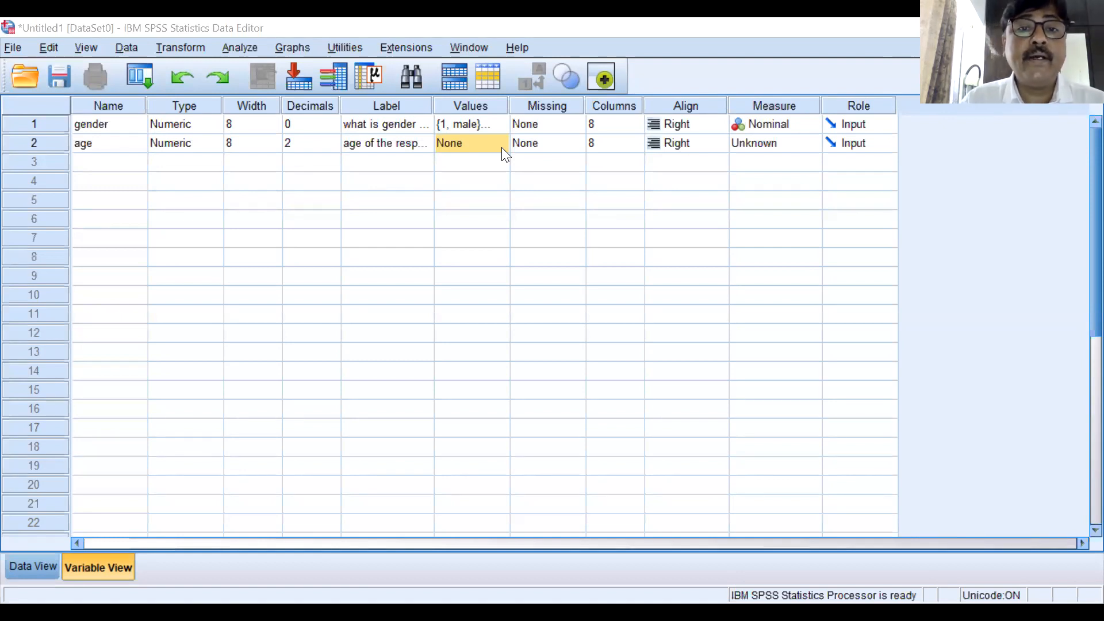
pyautogui.click(118, 167)
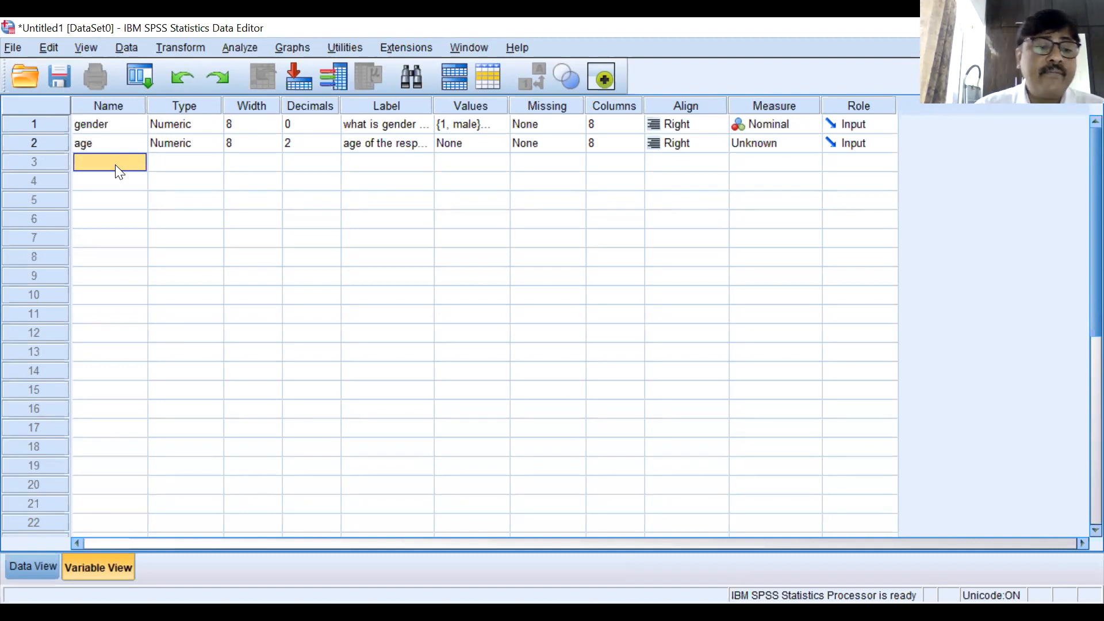
# - Enter the gender codes 1, 2, 1, 2, 1, 2, 1 and 1 for the first eight cases in the data sheet
pyautogui.click(24, 567)
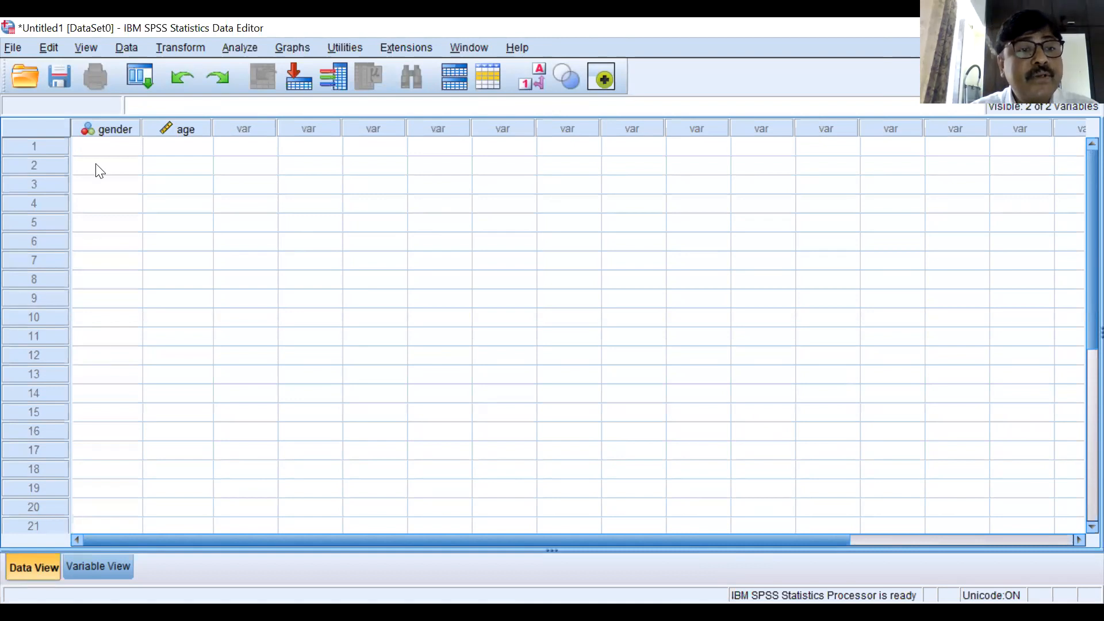
pyautogui.click(103, 151)
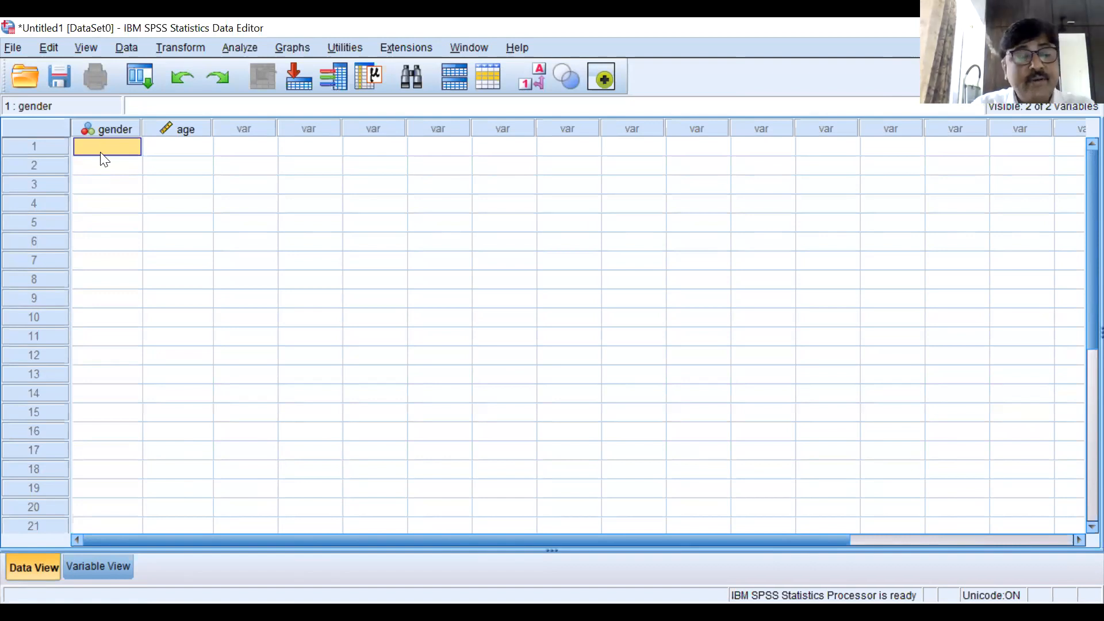
pyautogui.press('Return')
pyautogui.write('2')
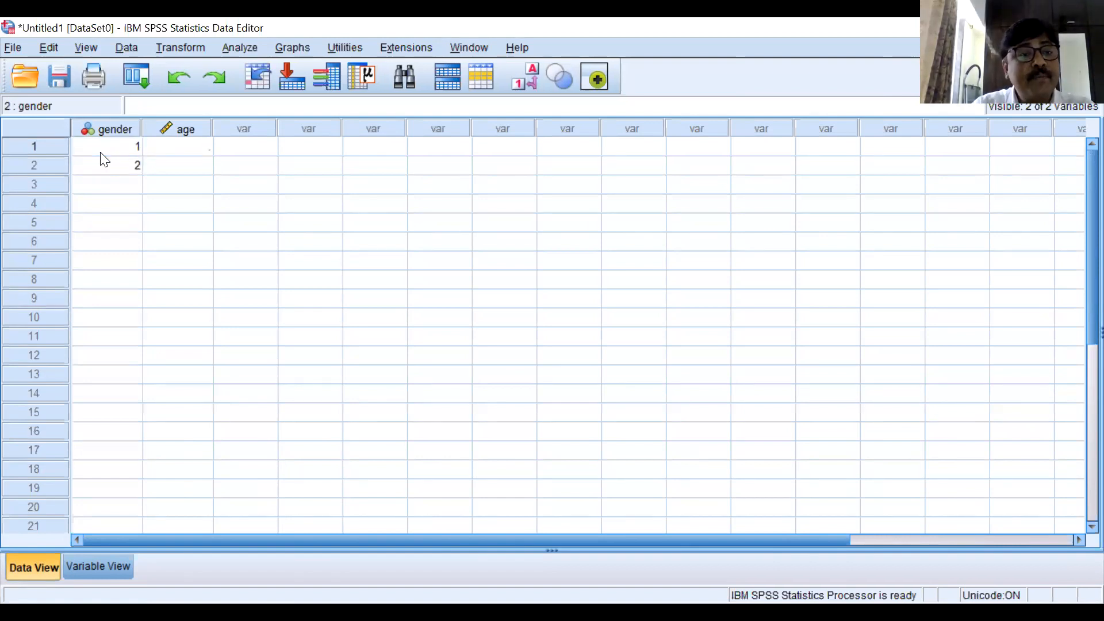
pyautogui.press('Return')
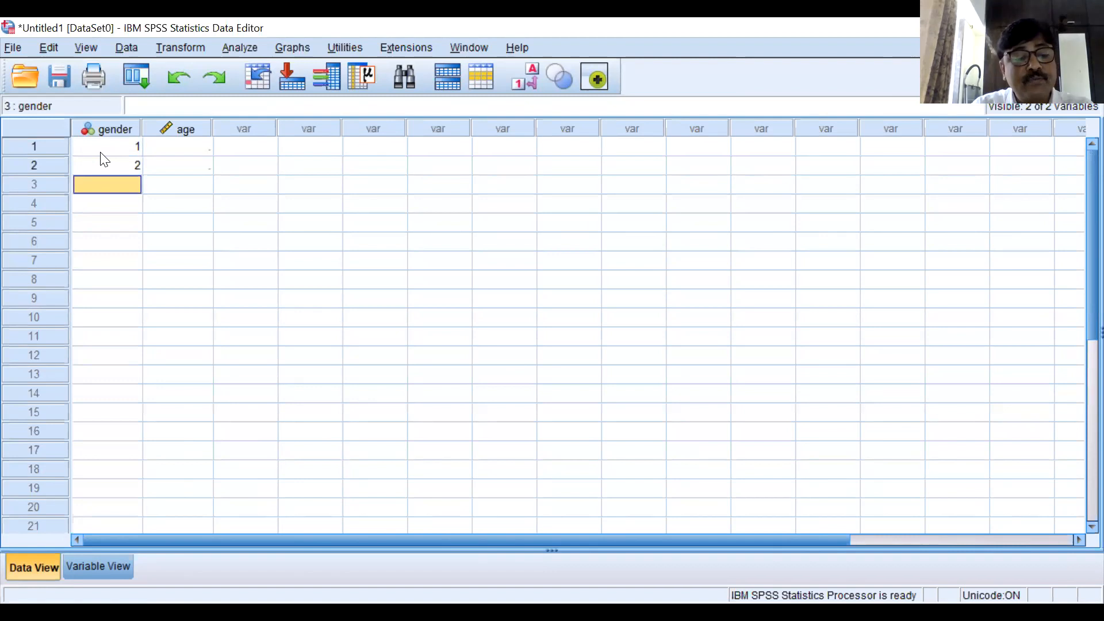
pyautogui.write('1')
pyautogui.press('Return')
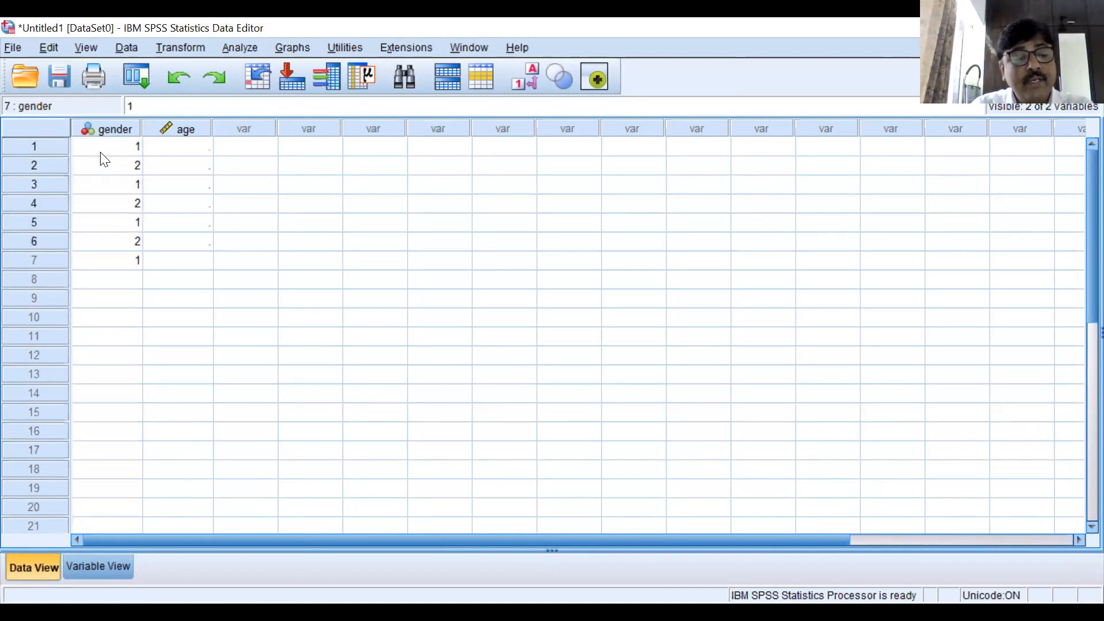
pyautogui.press('Return')
pyautogui.write('21')
pyautogui.press('Return')
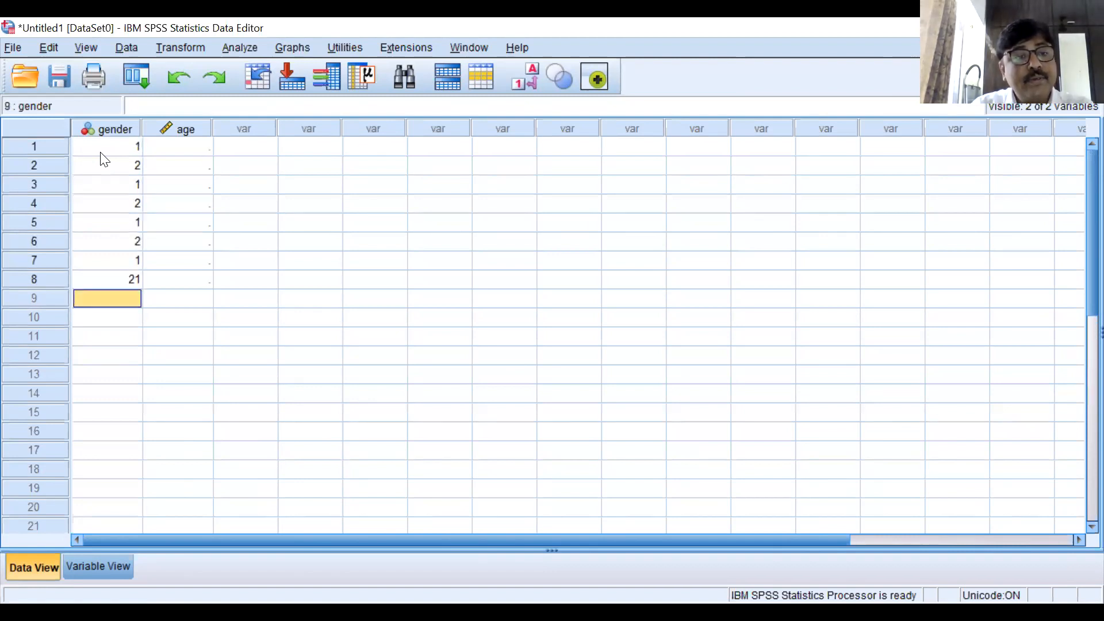
pyautogui.click(126, 277)
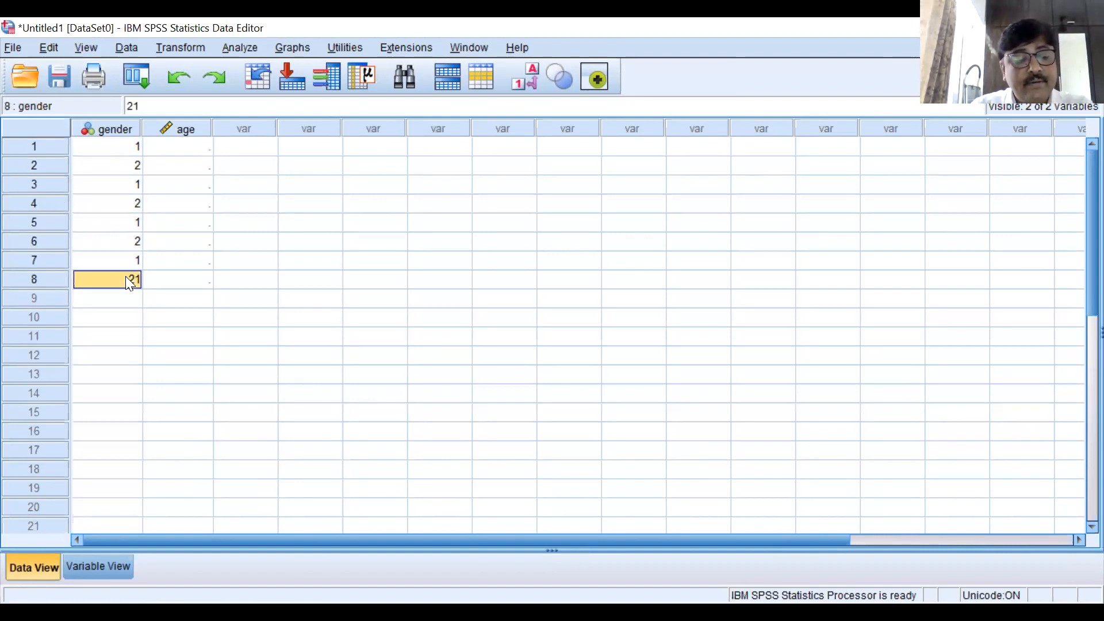
pyautogui.write('1')
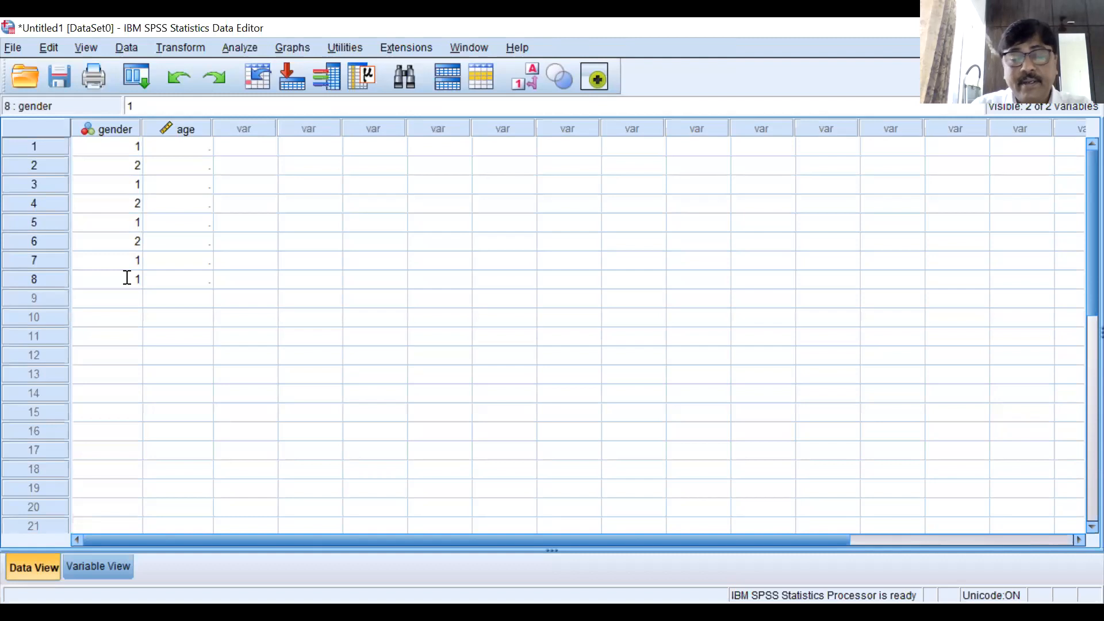
# - Enter the ages 20, 30, 23, 34 and 56 for the first five cases in the age column
pyautogui.press('Right')
pyautogui.press('Up')
pyautogui.press('Up')
pyautogui.press('Up')
pyautogui.press('Up')
pyautogui.press('Up')
pyautogui.press('Up')
pyautogui.press('Up')
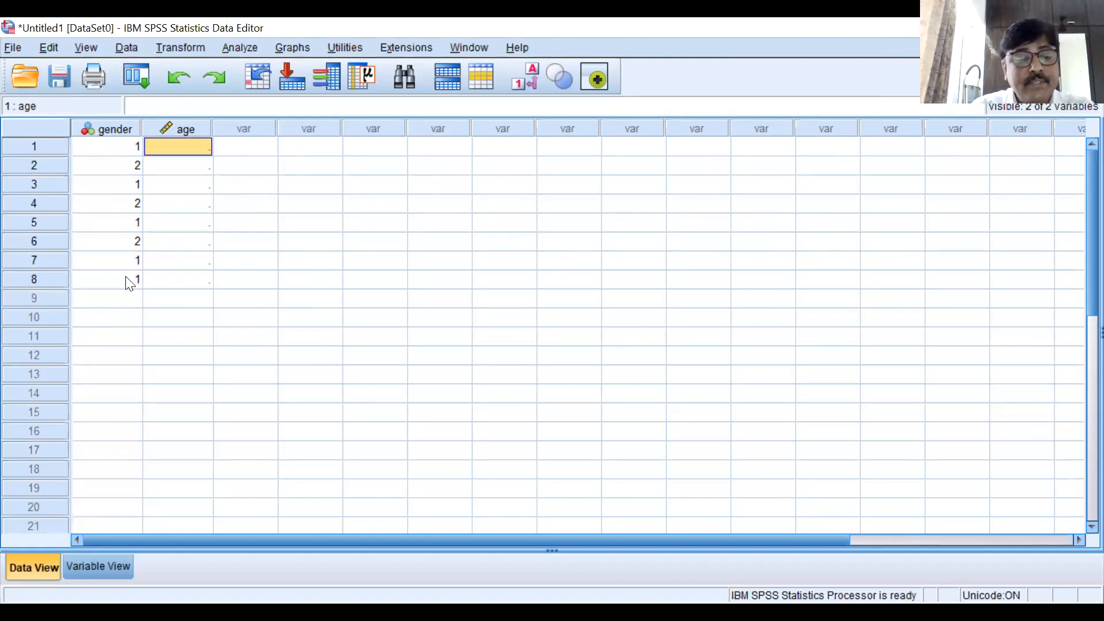
pyautogui.write('20')
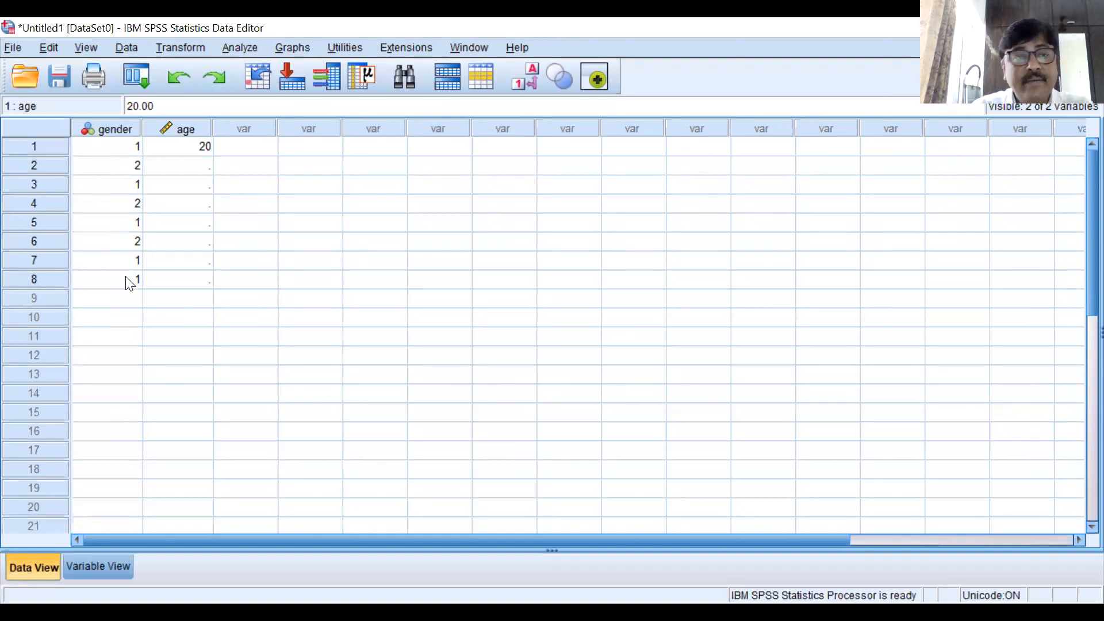
pyautogui.press('Return')
pyautogui.write('30')
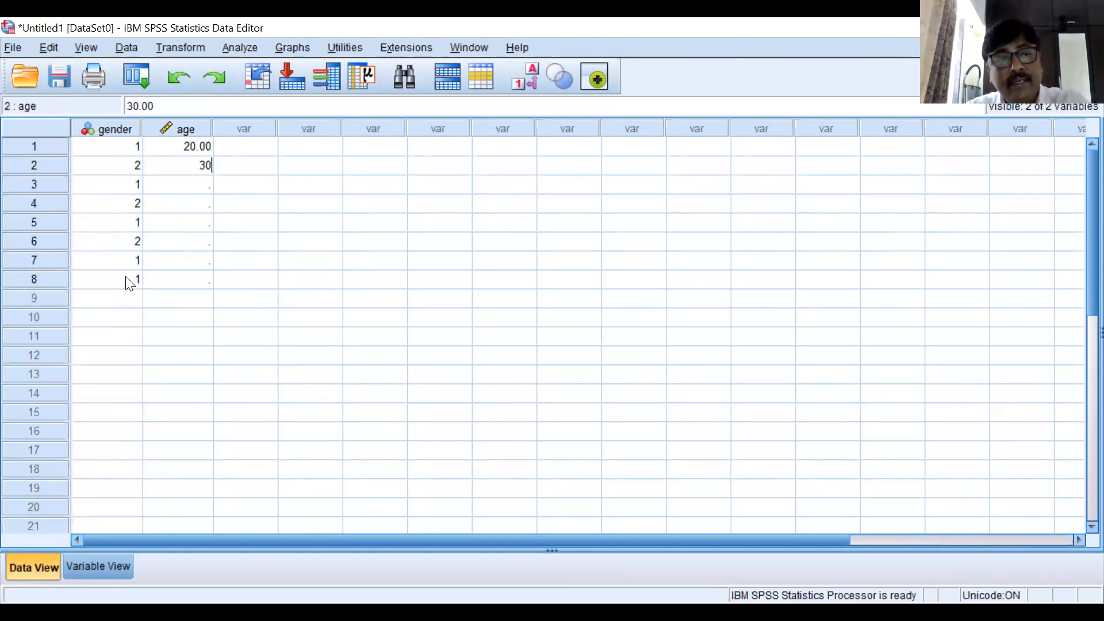
pyautogui.press('Return')
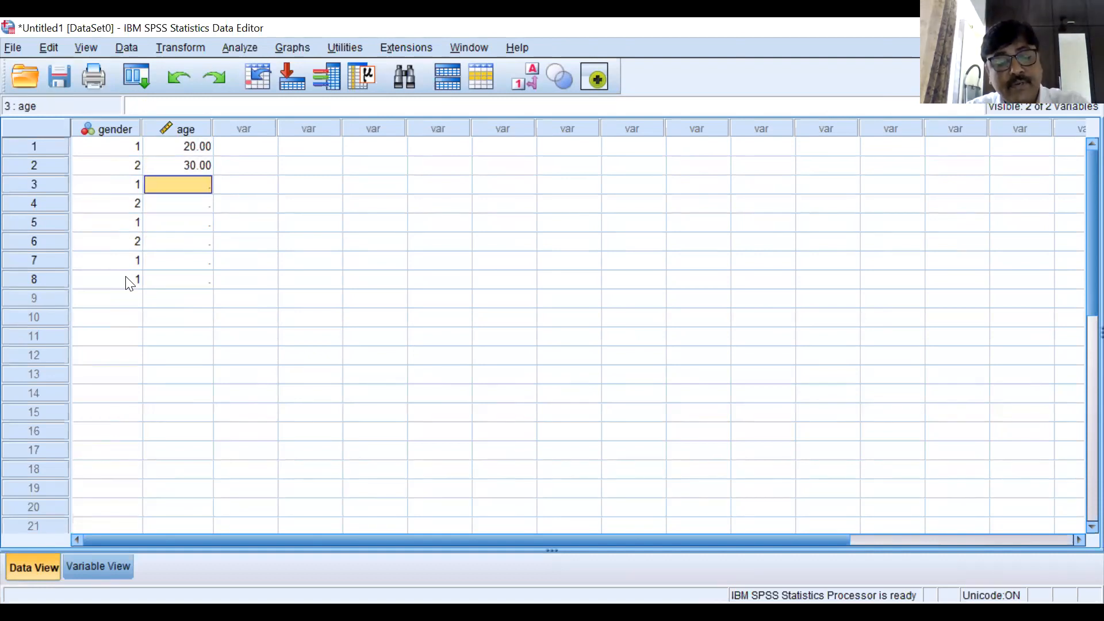
pyautogui.write('23')
pyautogui.press('Return')
pyautogui.write('34')
pyautogui.press('Return')
pyautogui.write('56')
pyautogui.press('Return')
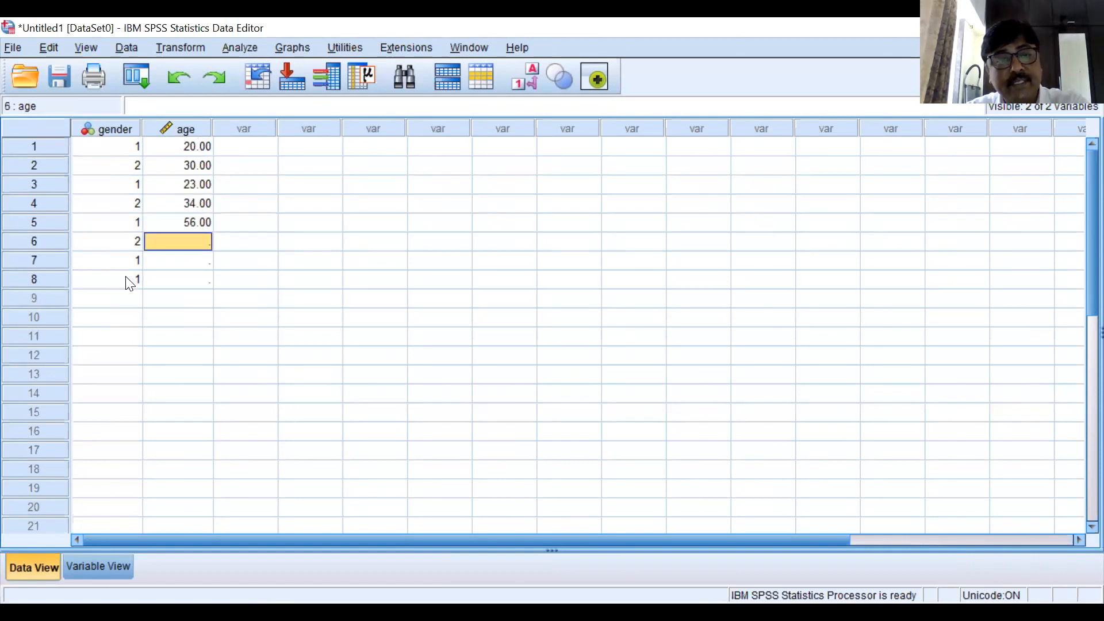
pyautogui.write('3323')
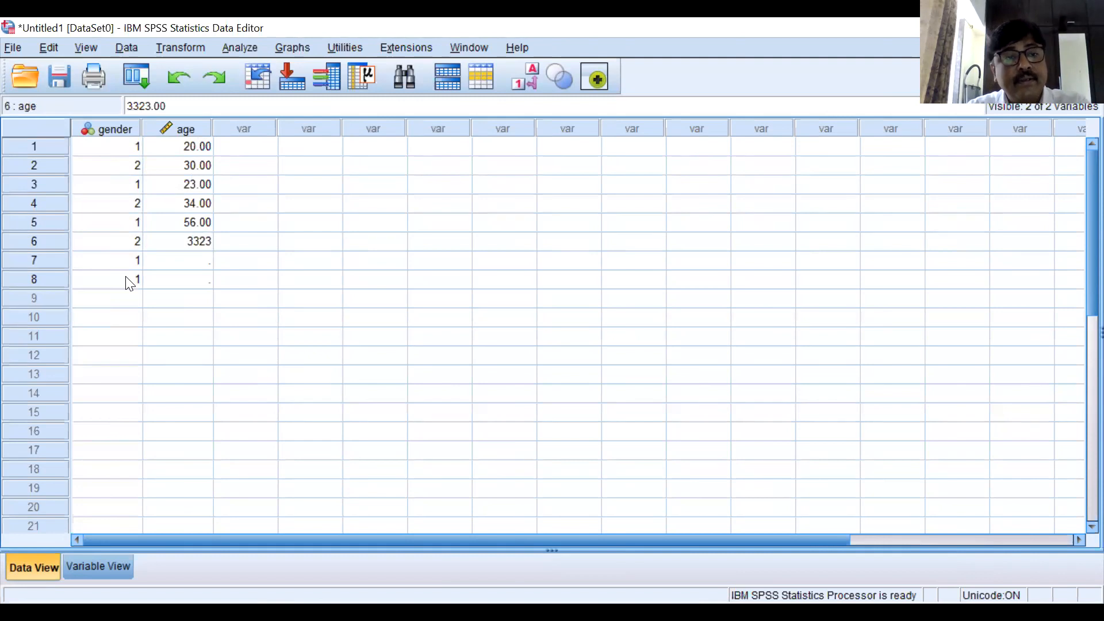
pyautogui.write('12')
pyautogui.press('Return')
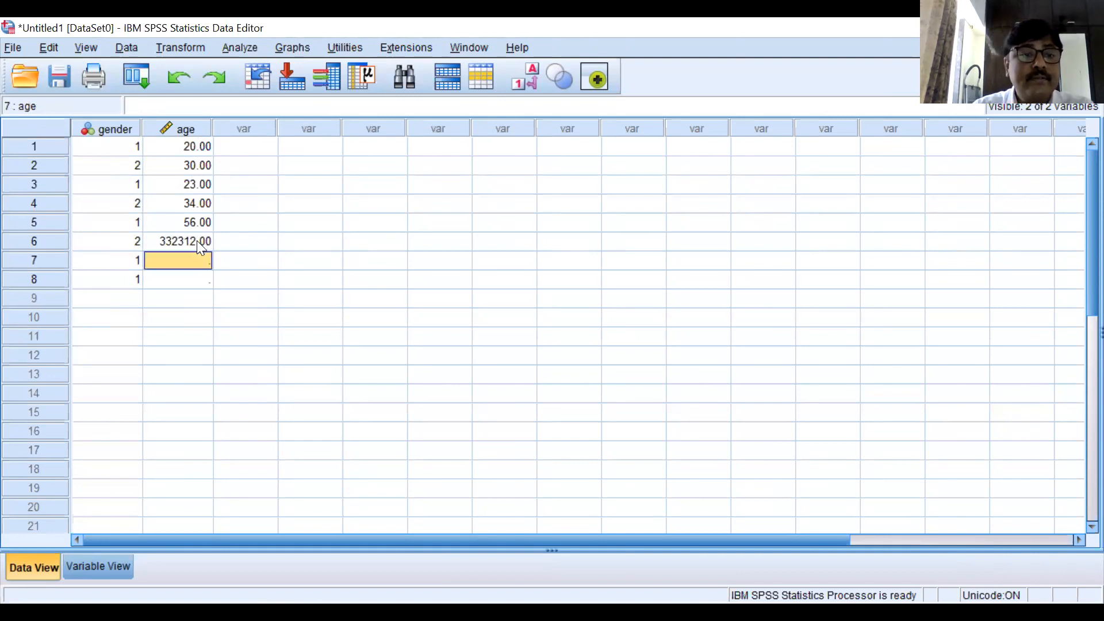
# - Enter the ages 56, 34 and 22 for cases 6, 7 and 8 in the age column
pyautogui.click(196, 240)
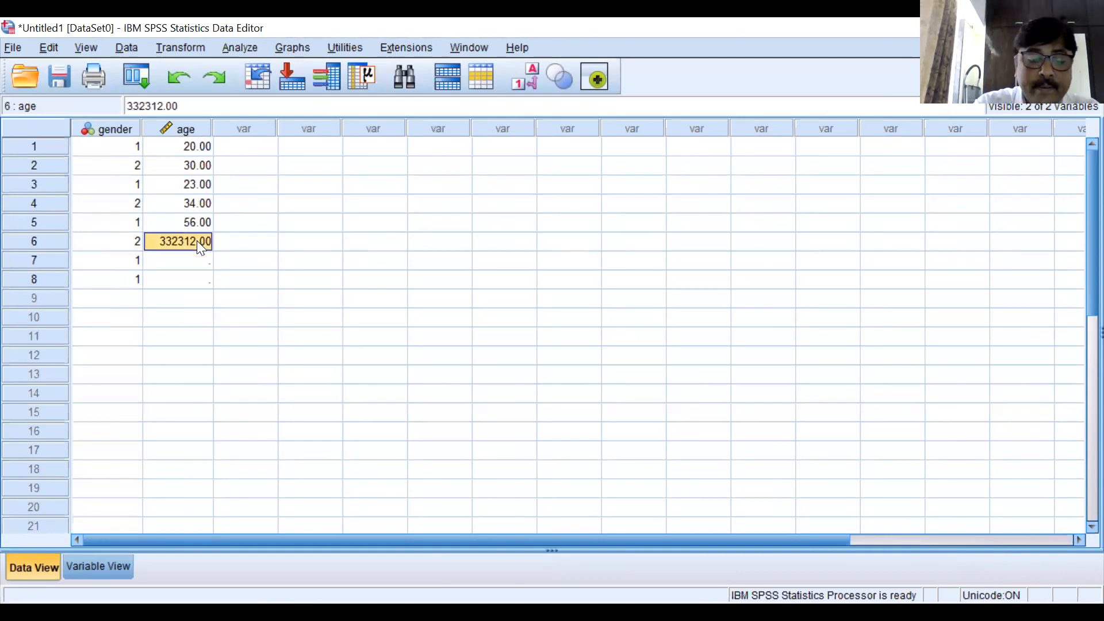
pyautogui.write('56')
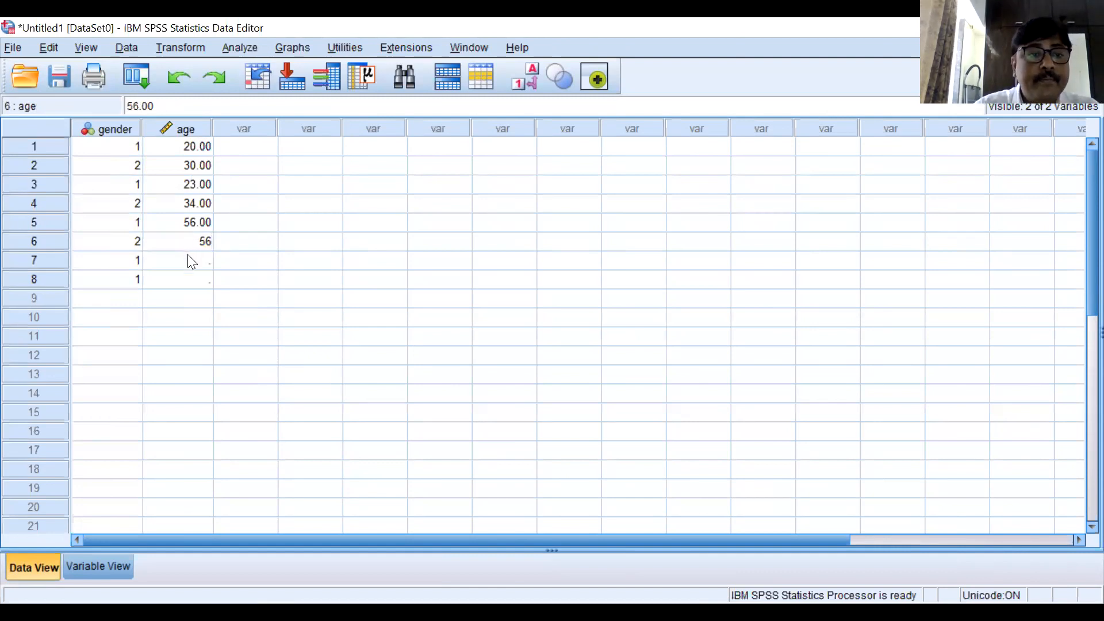
pyautogui.click(191, 261)
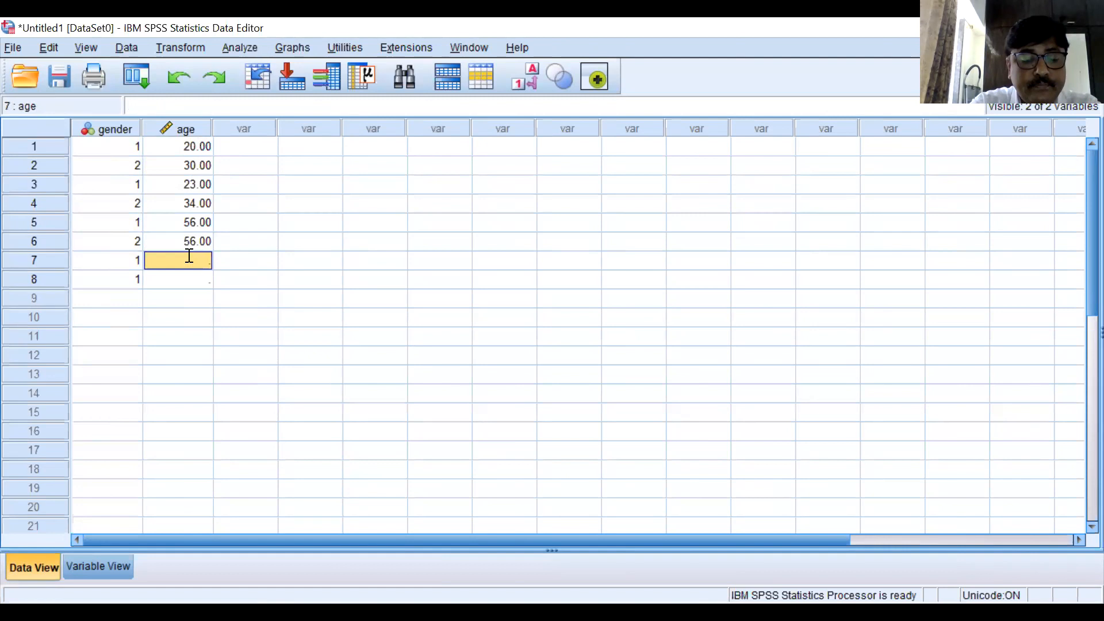
pyautogui.write('3')
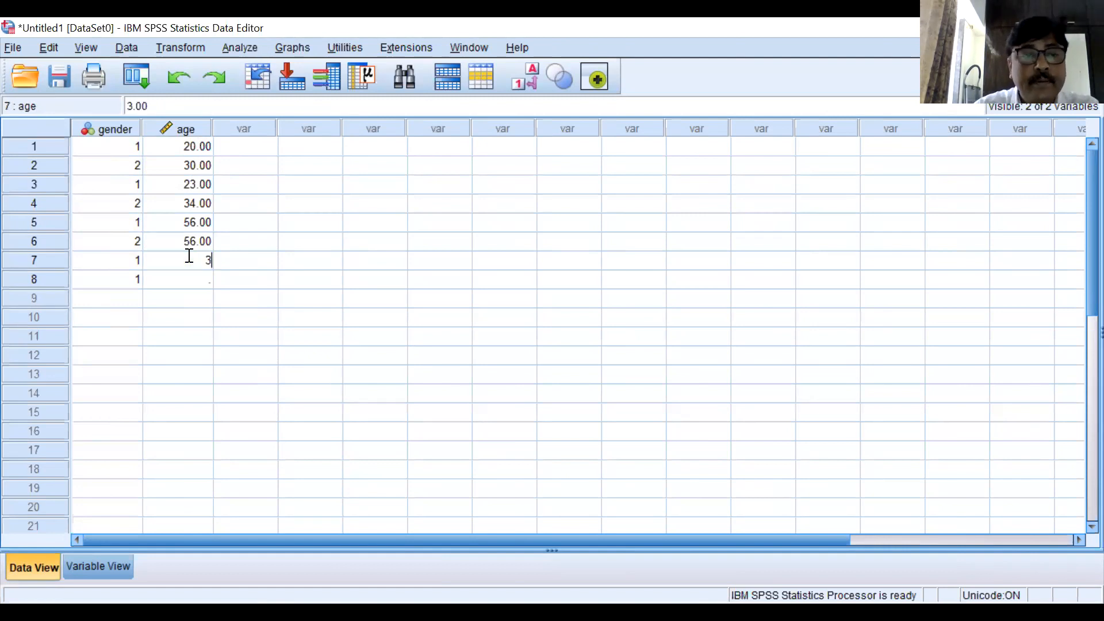
pyautogui.write('4')
pyautogui.click(182, 282)
pyautogui.write('22')
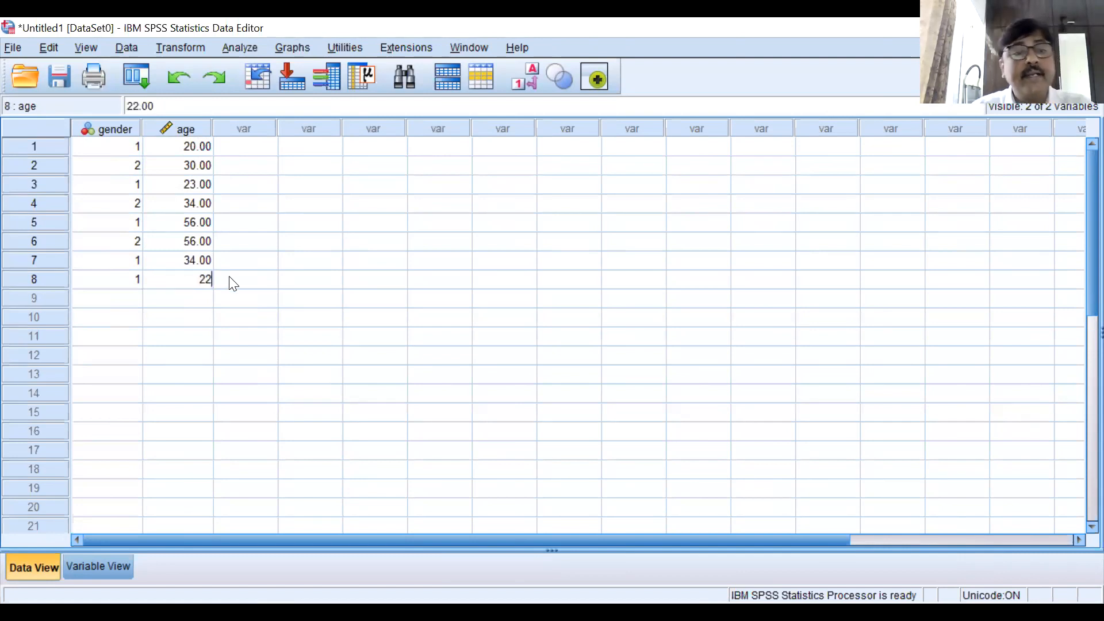
pyautogui.click(236, 281)
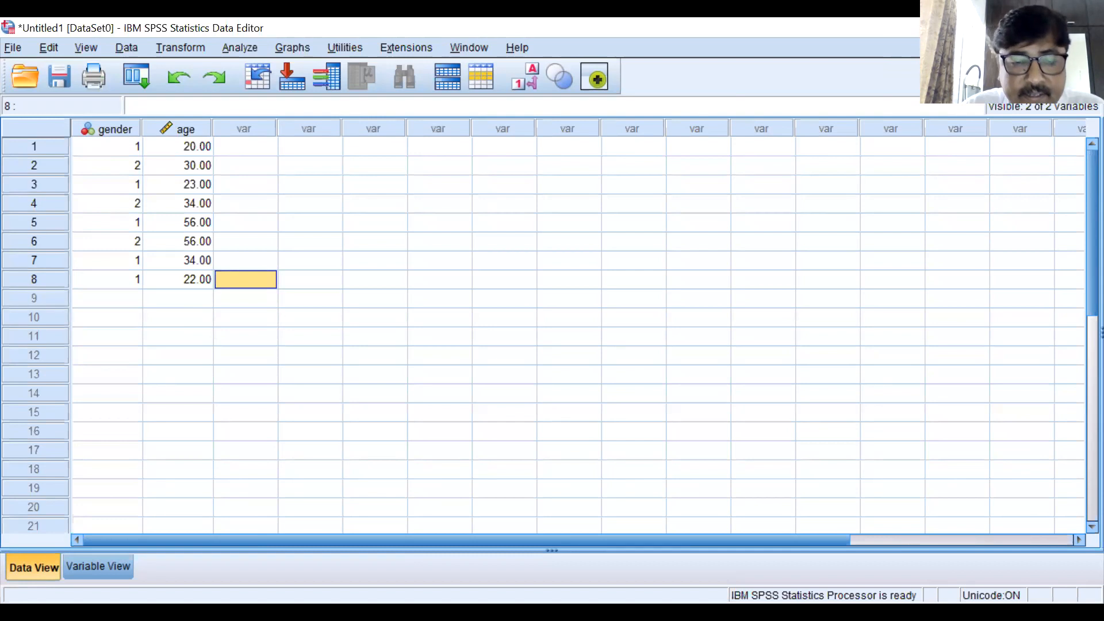
# - Switch to the COVAS Training.sav dataset, review its variable definitions and return to its data sheet
pyautogui.hotkey('alt', 'Tab')
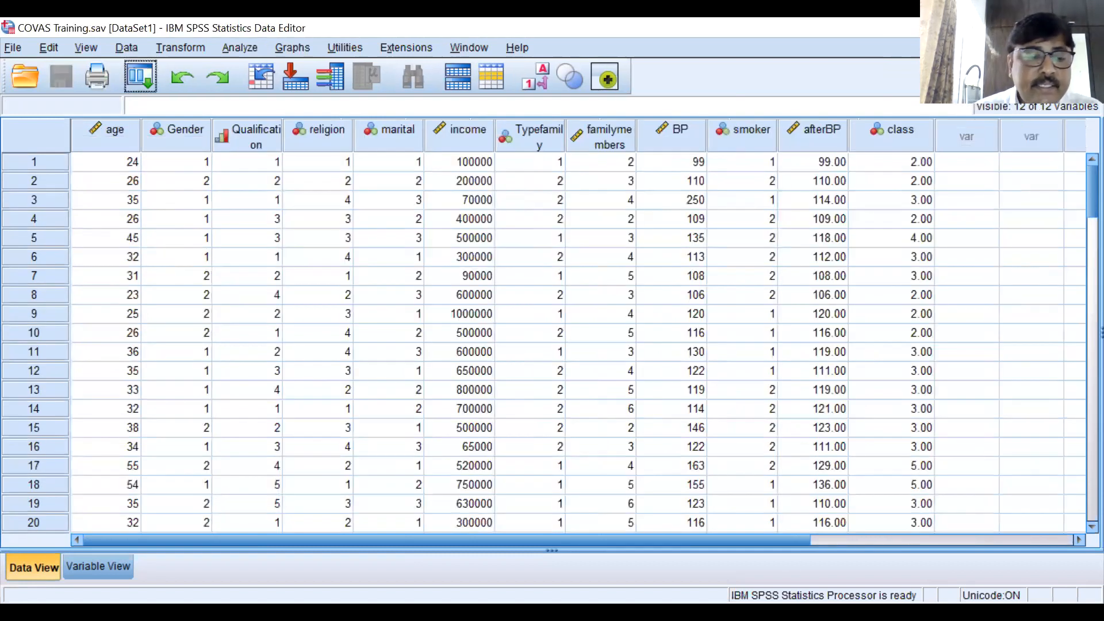
pyautogui.click(111, 569)
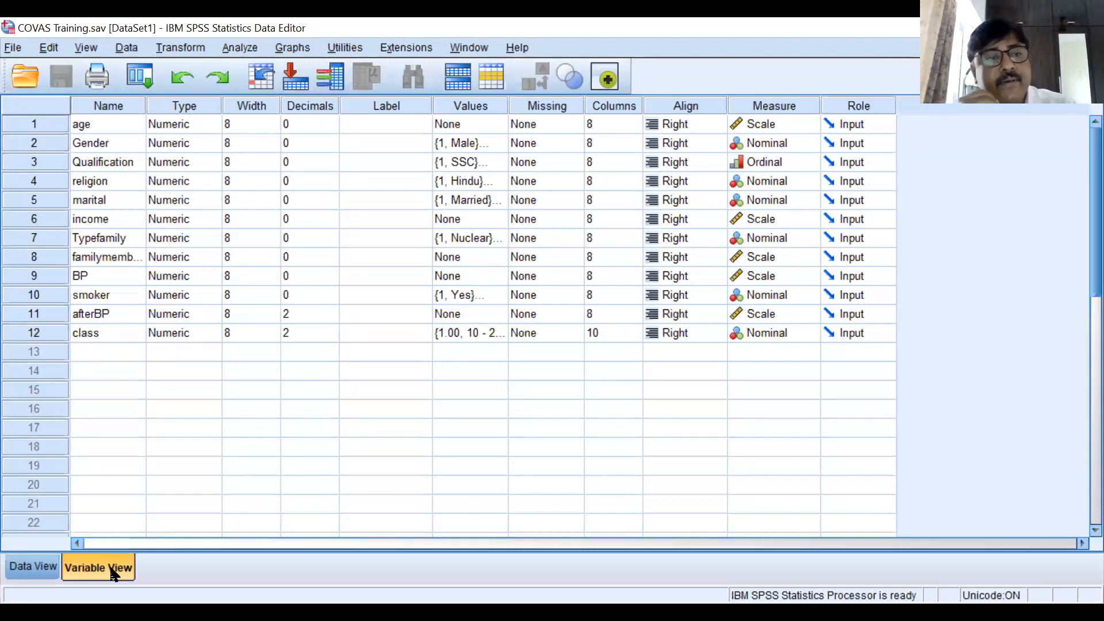
pyautogui.click(40, 565)
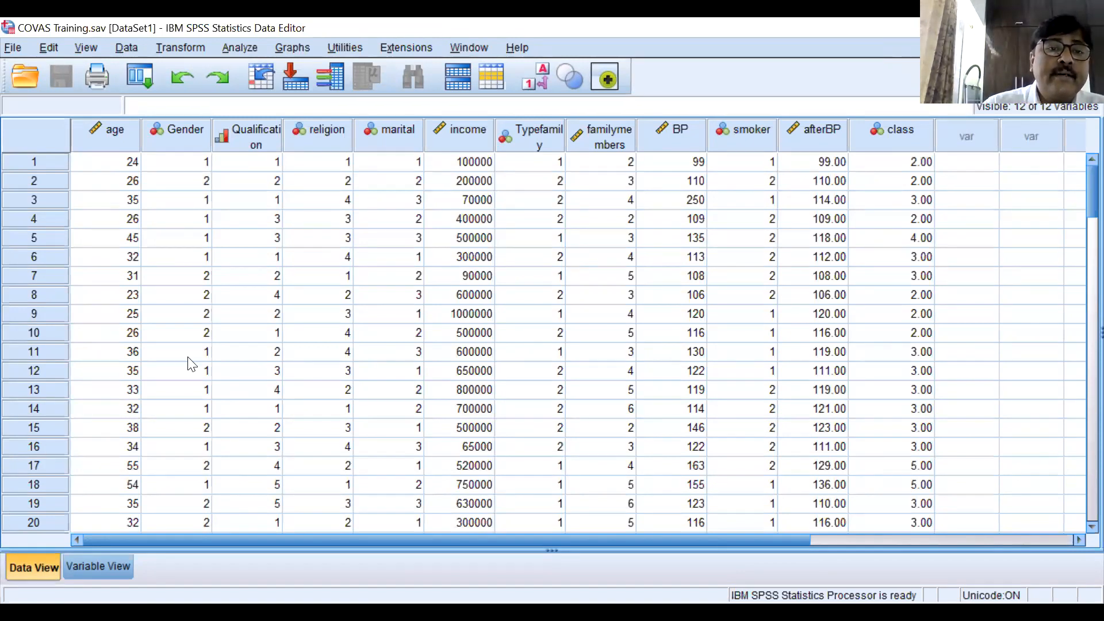
pyautogui.click(289, 218)
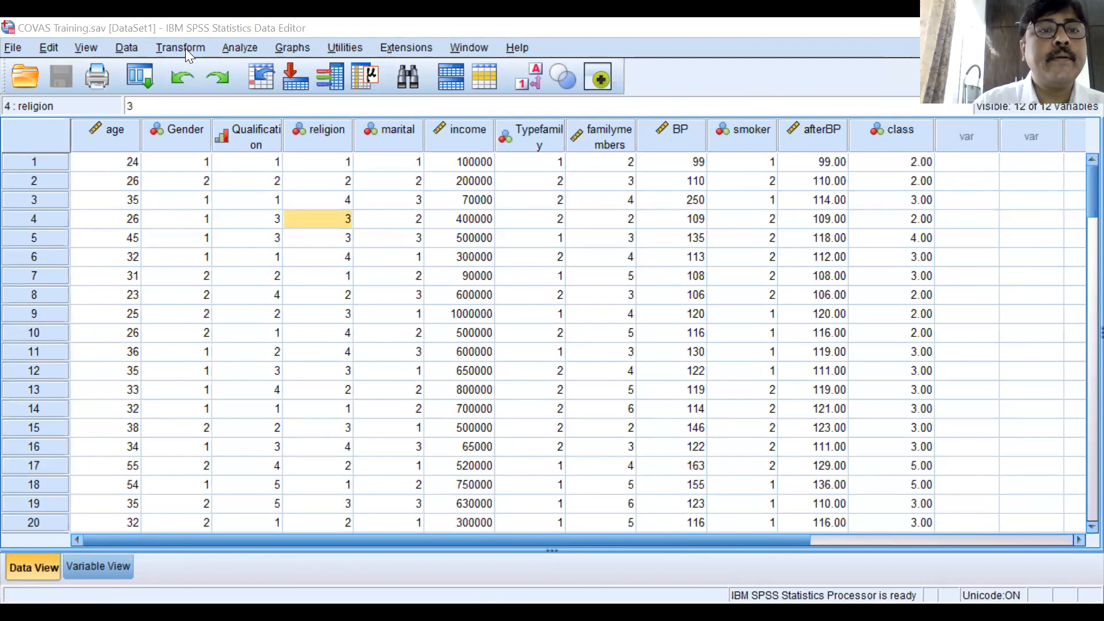
pyautogui.click(177, 30)
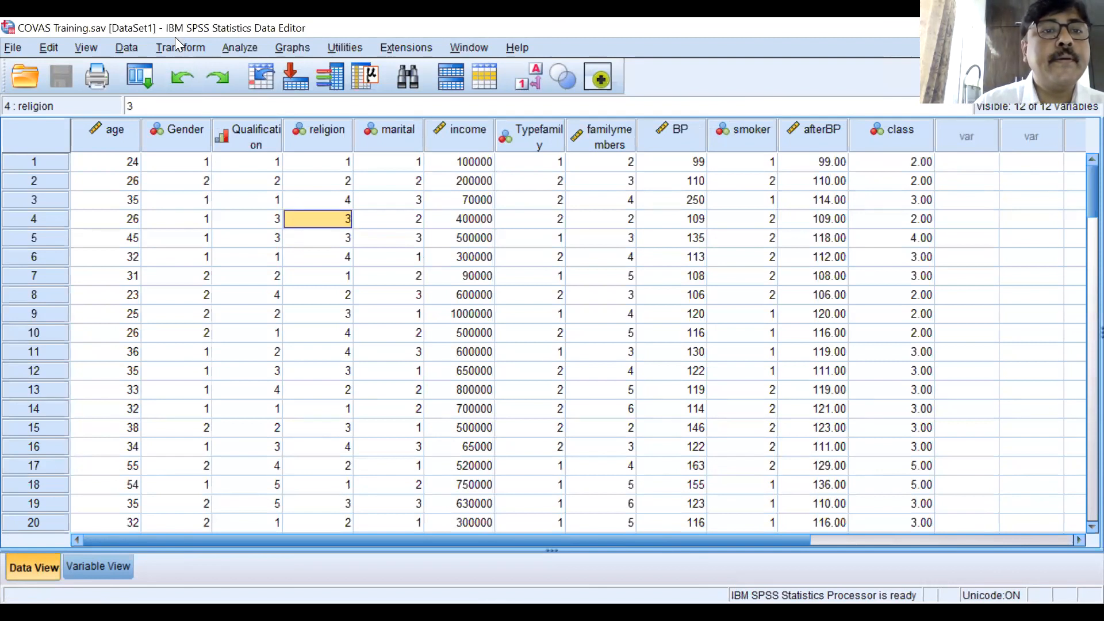
pyautogui.click(178, 46)
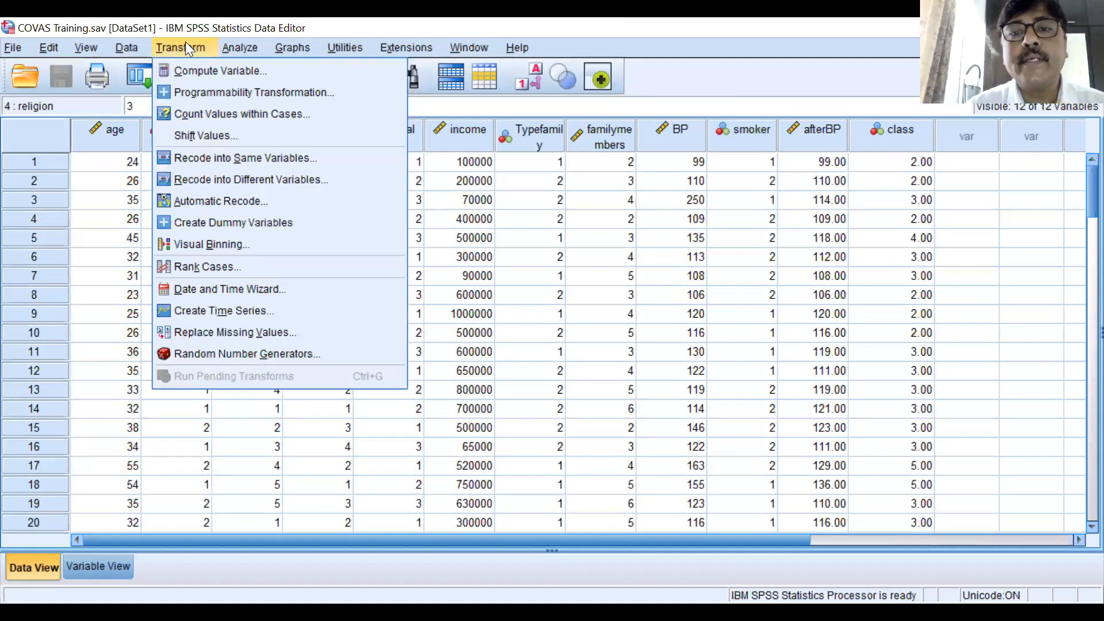
pyautogui.click(185, 46)
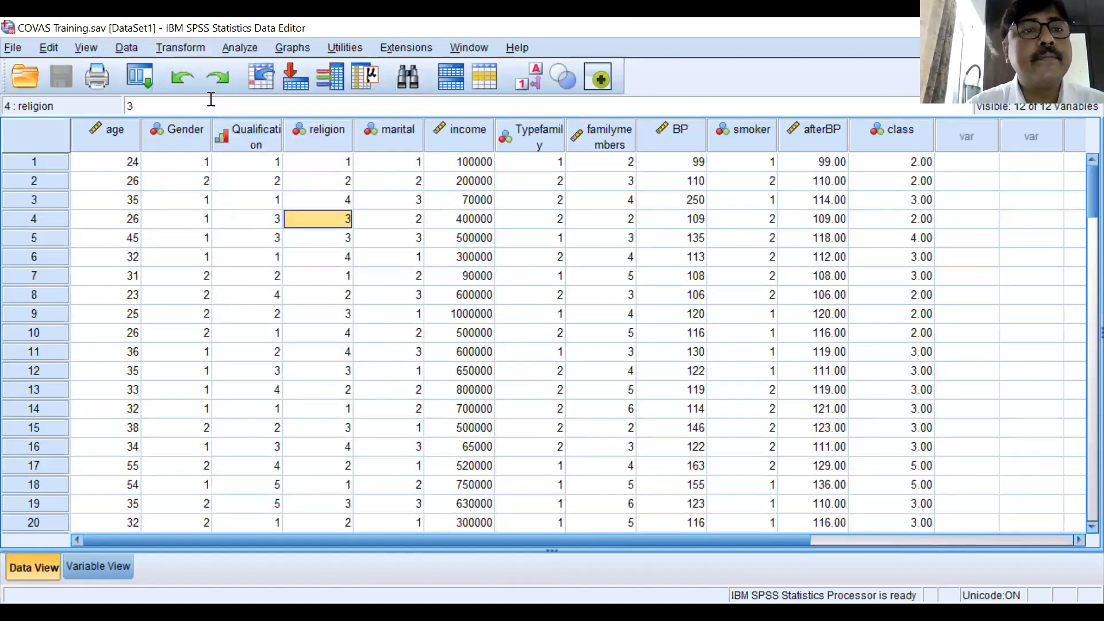
pyautogui.click(180, 50)
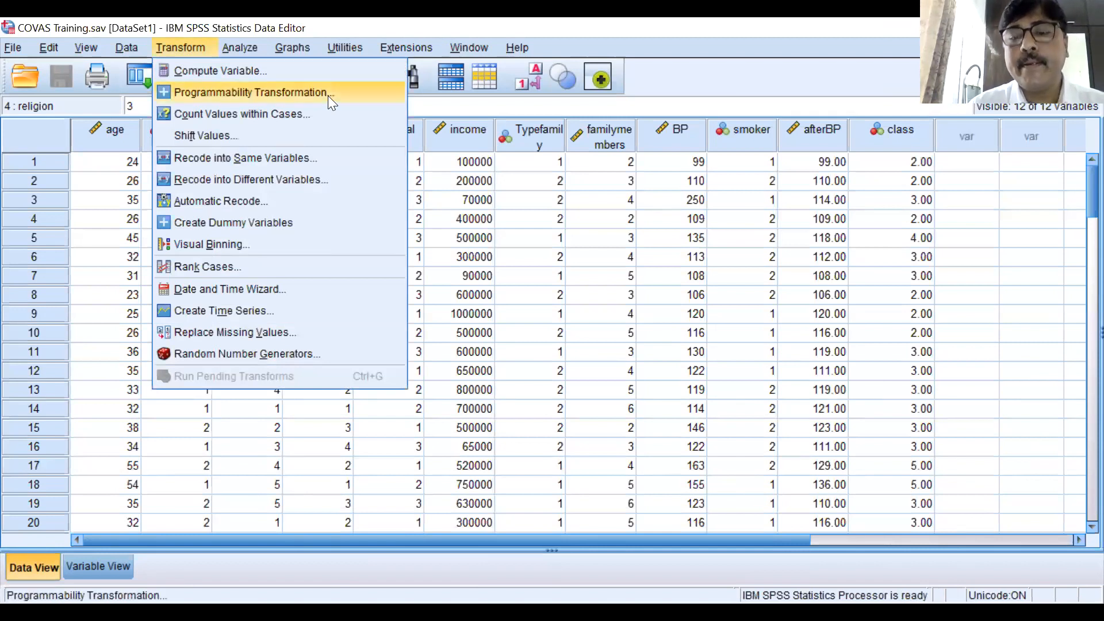
pyautogui.press('Up')
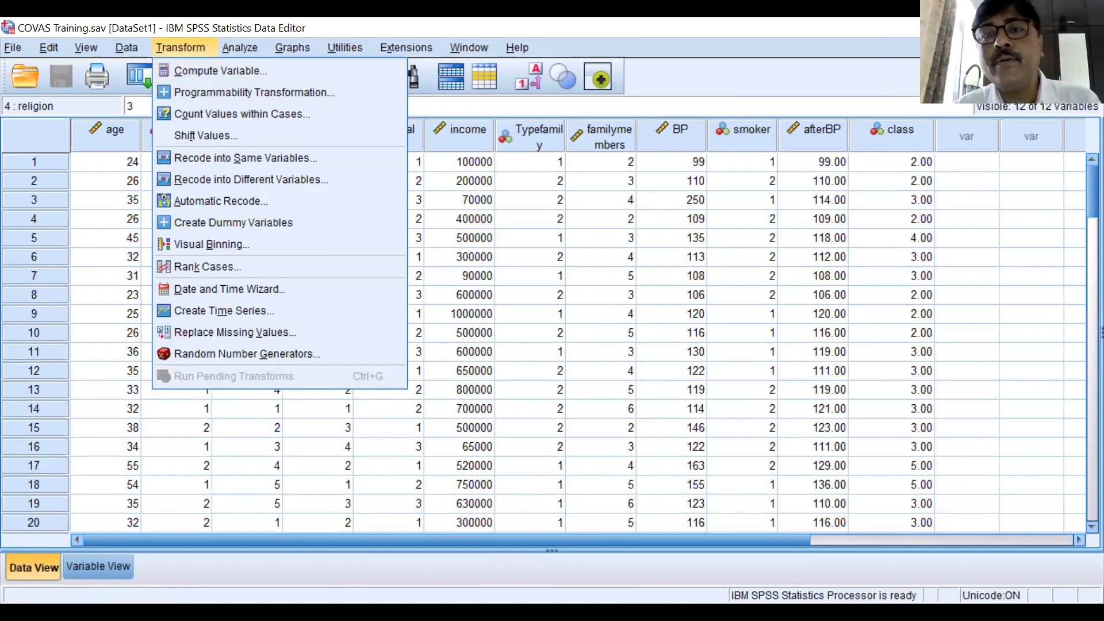
pyautogui.press('Escape')
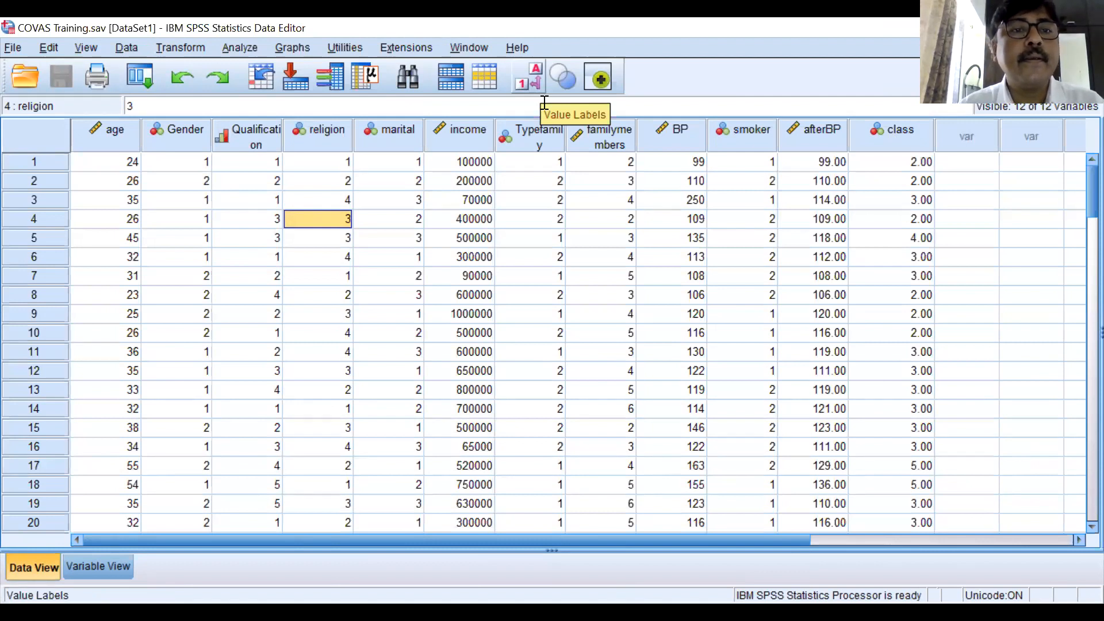
# - Set up a Crosstabs analysis with Qualification as the row variable and marital as the column variable
pyautogui.click(250, 45)
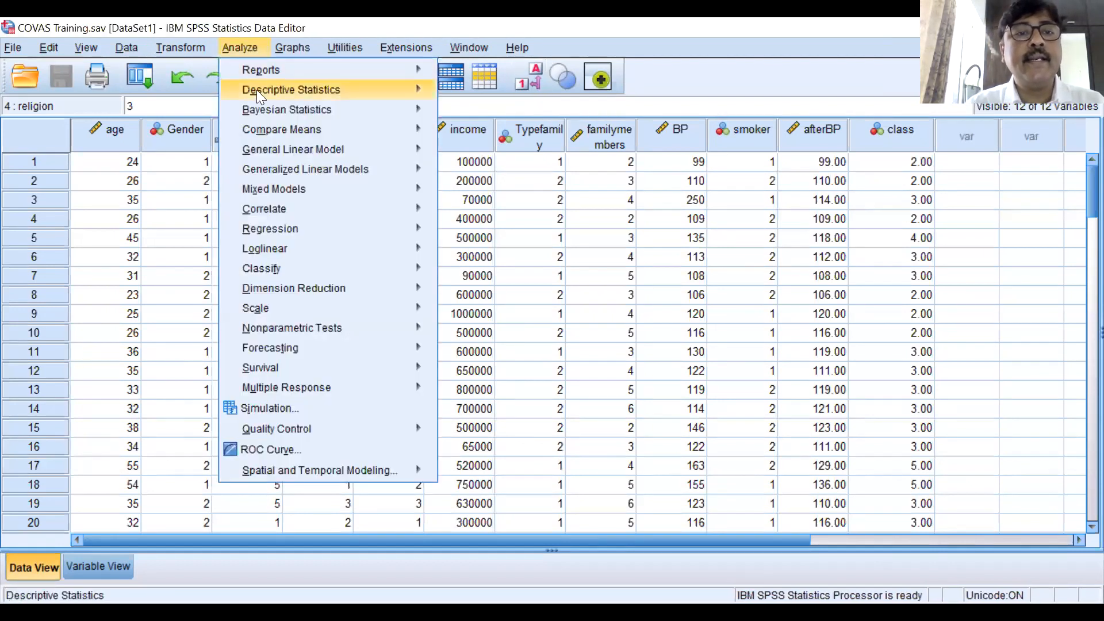
pyautogui.moveTo(260, 96)
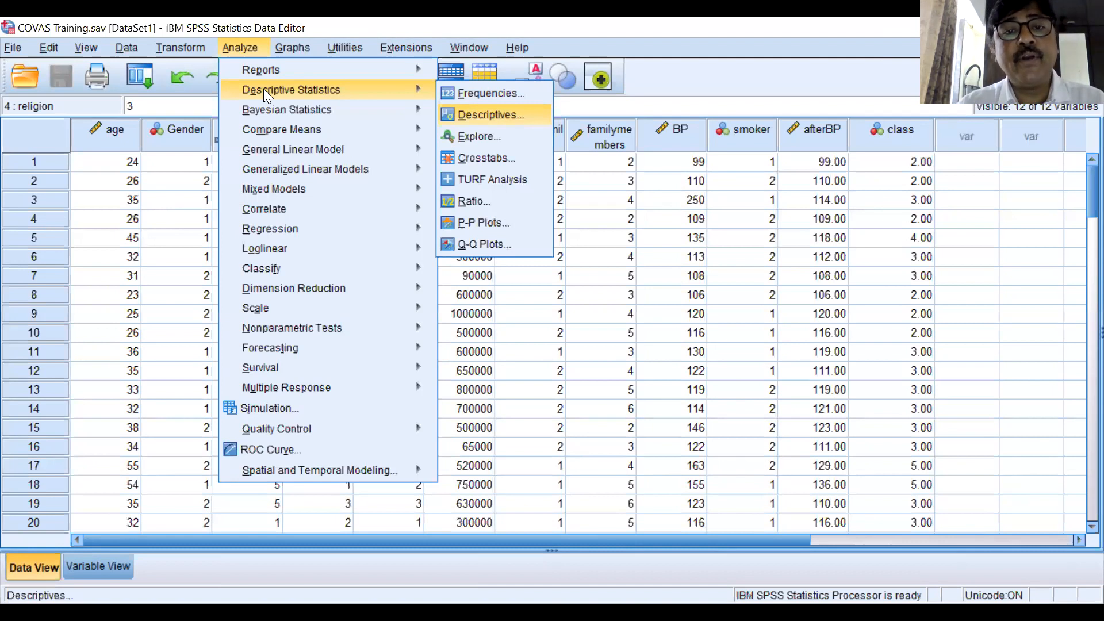
pyautogui.click(481, 165)
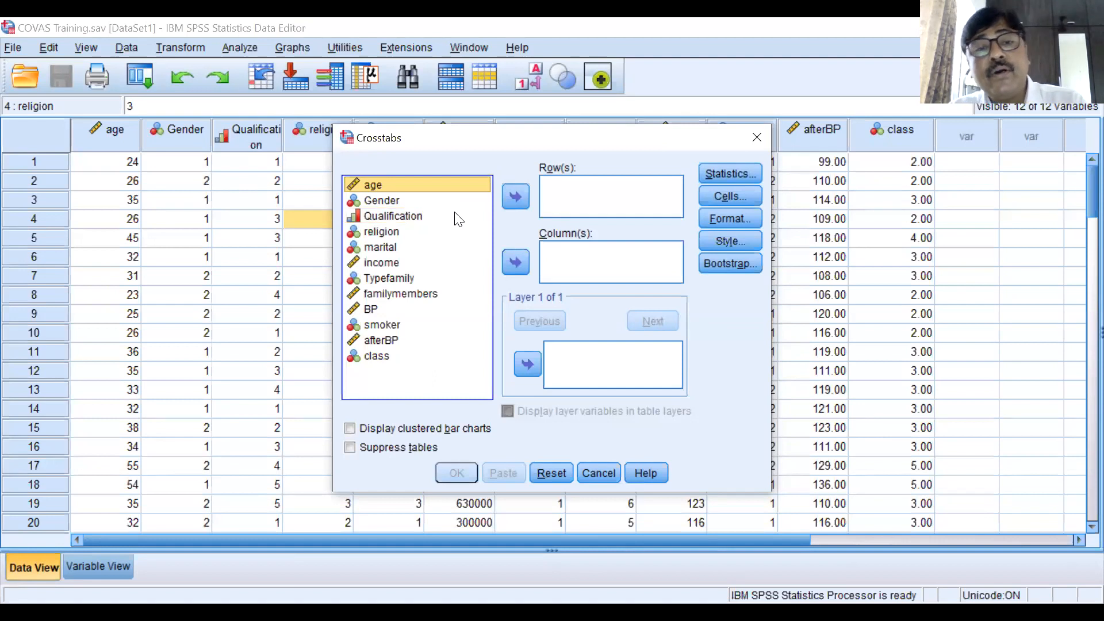
pyautogui.click(410, 216)
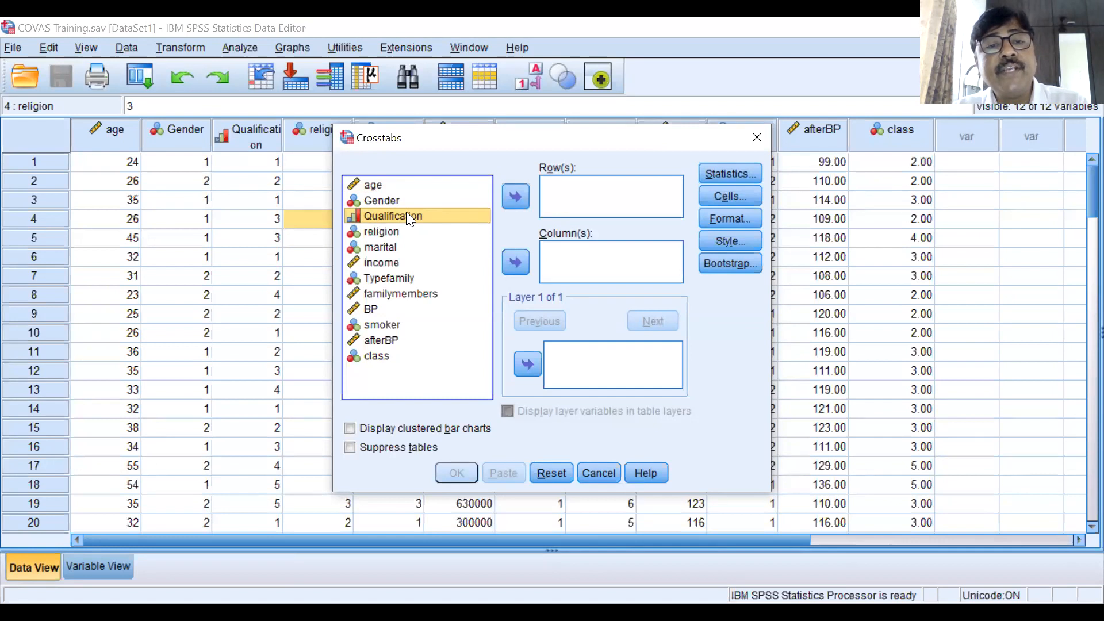
pyautogui.click(515, 197)
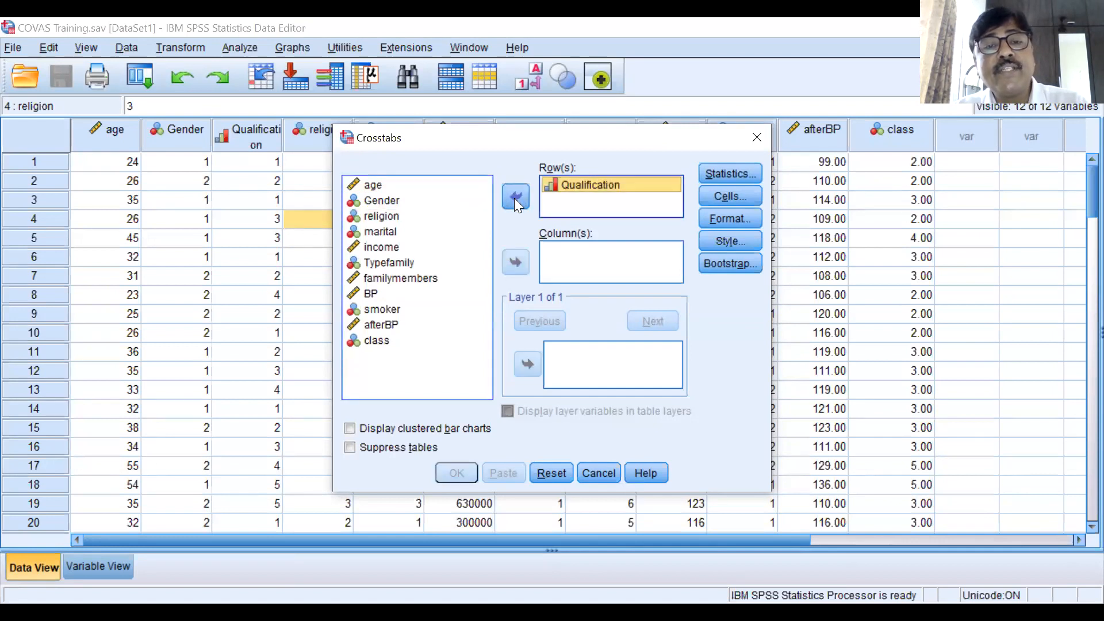
pyautogui.click(392, 233)
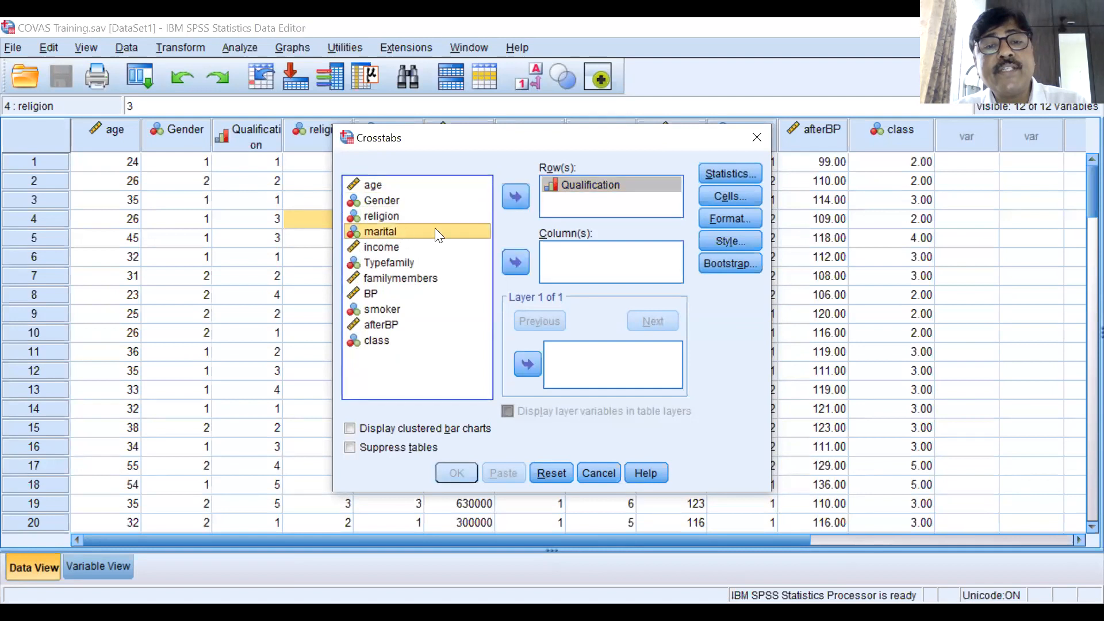
pyautogui.click(515, 263)
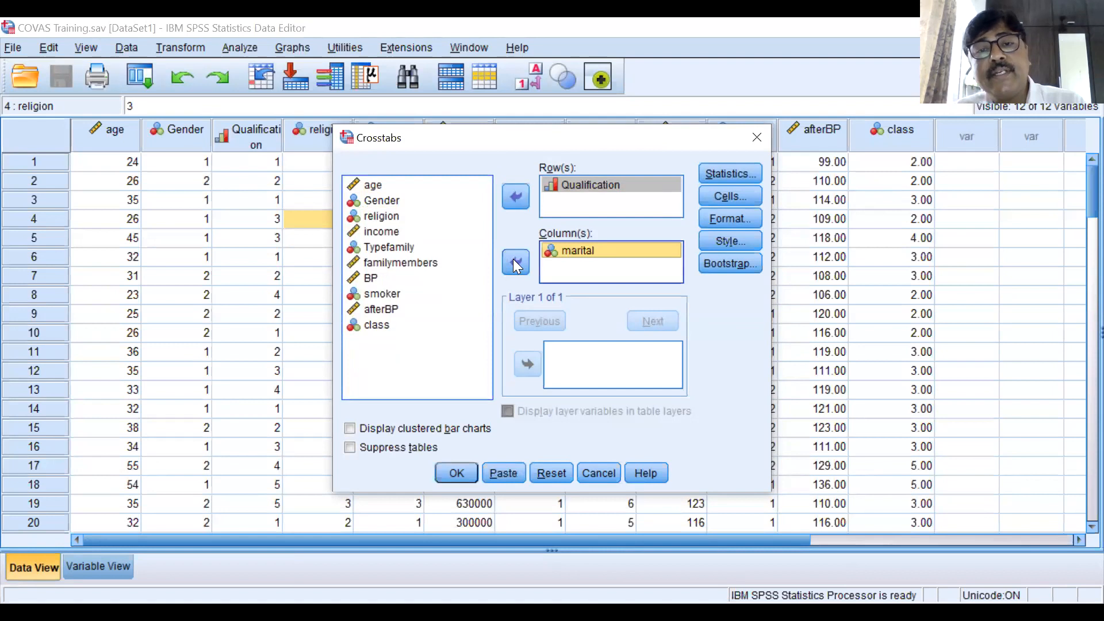
# - Request the Chi-square and Phi and Cramer's V statistics for the crosstab
pyautogui.click(738, 172)
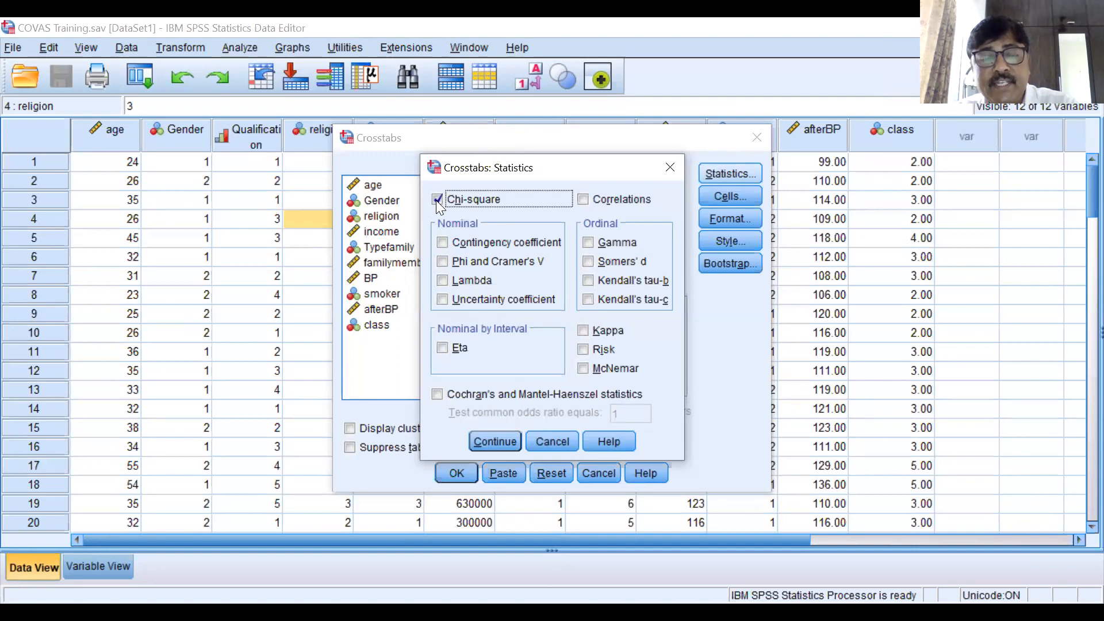
pyautogui.click(442, 261)
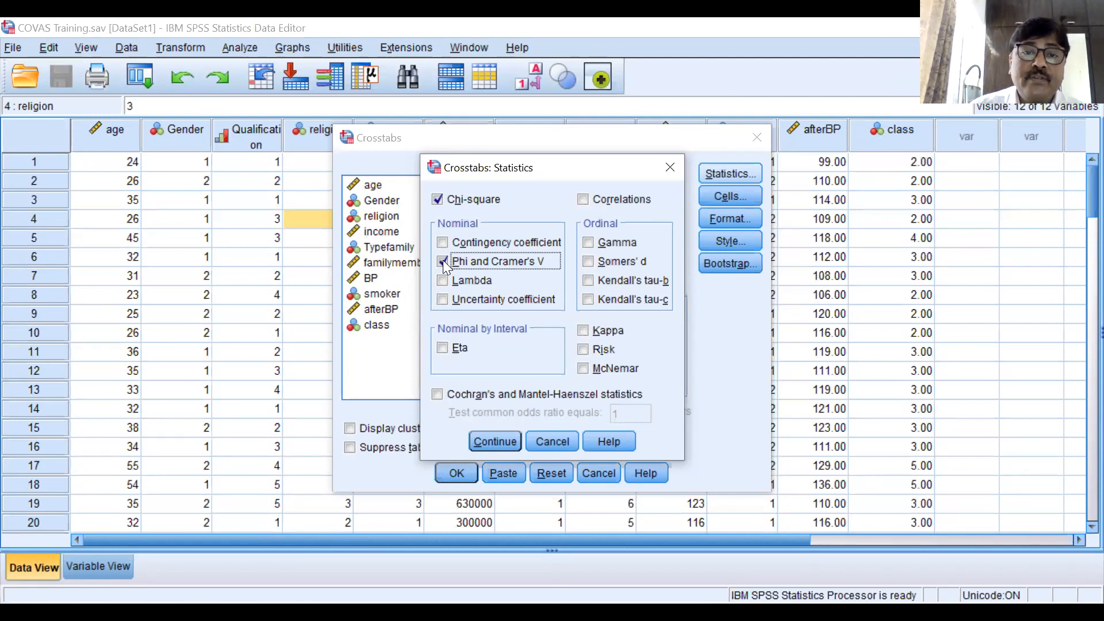
pyautogui.click(491, 442)
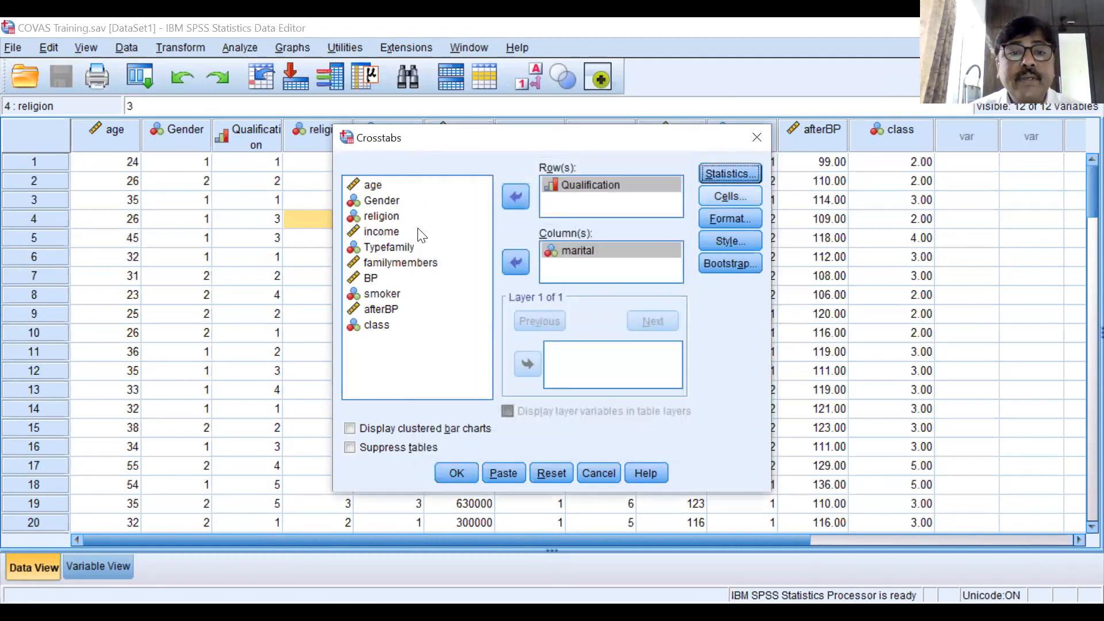
# - Add expected counts and row and column percentages to the crosstab cells, then run the analysis
pyautogui.hotkey('alt', 'e')
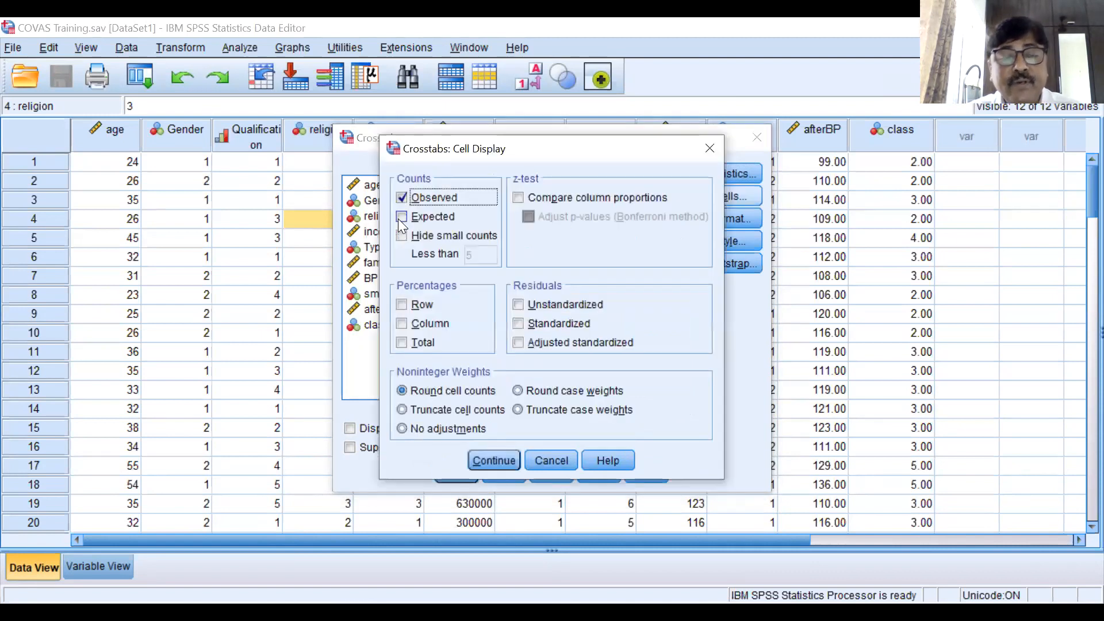
pyautogui.click(400, 219)
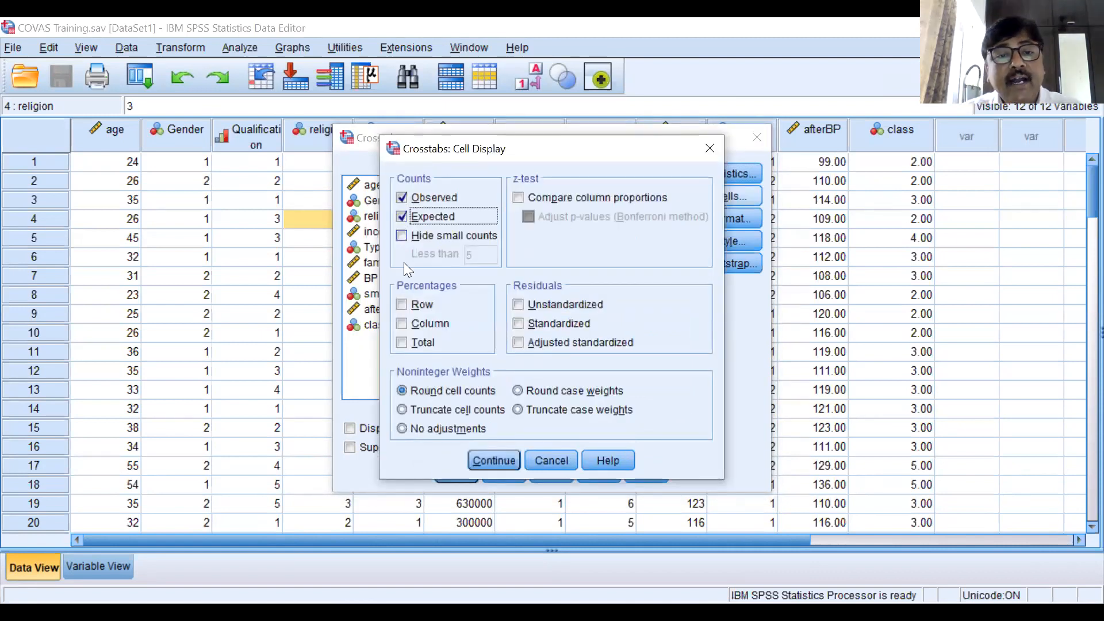
pyautogui.click(402, 306)
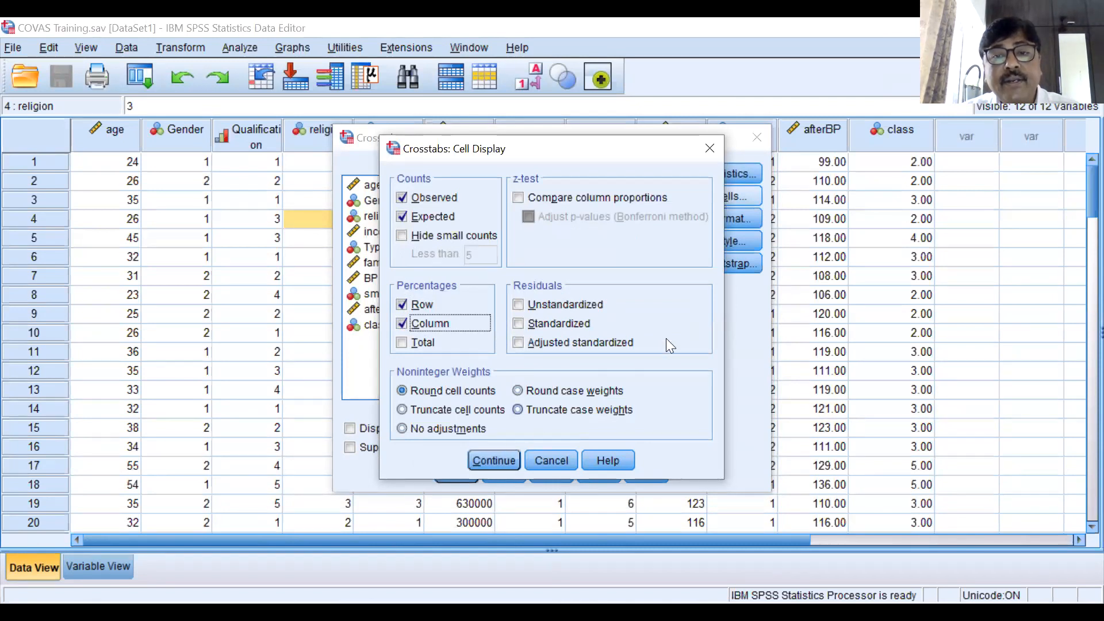
pyautogui.click(469, 467)
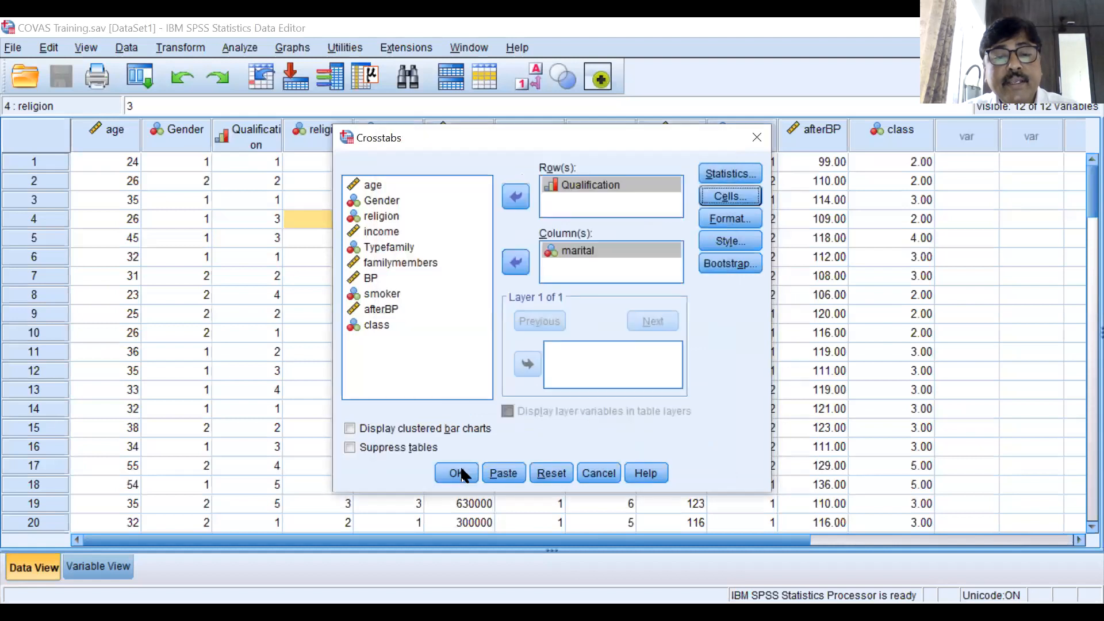
pyautogui.click(457, 473)
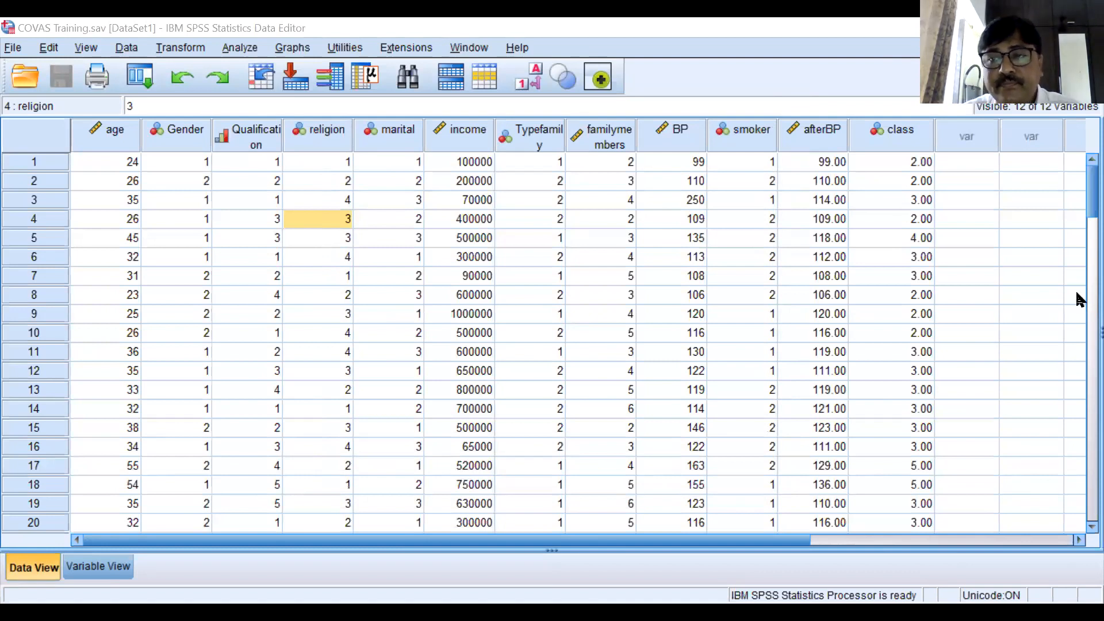
# - Examine the Qualification by marital crosstabulation table in the output, comparing counts, expected counts and percentages
pyautogui.hotkey('alt', 'Tab')
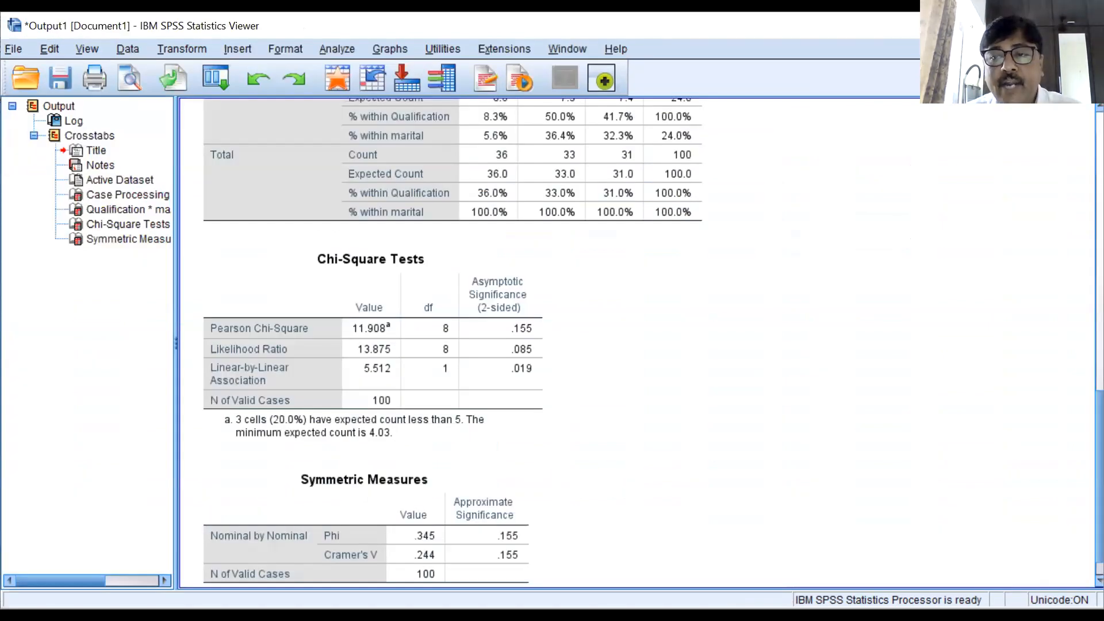
pyautogui.scroll(3, 633, 345)
pyautogui.scroll(3, 633, 345)
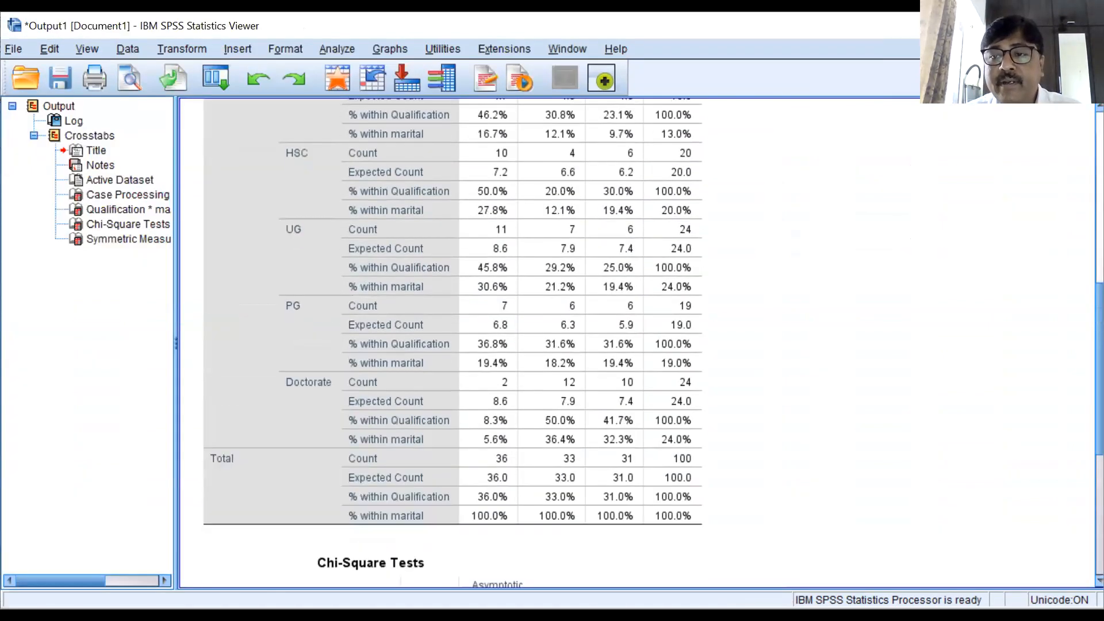
pyautogui.scroll(3, 632, 345)
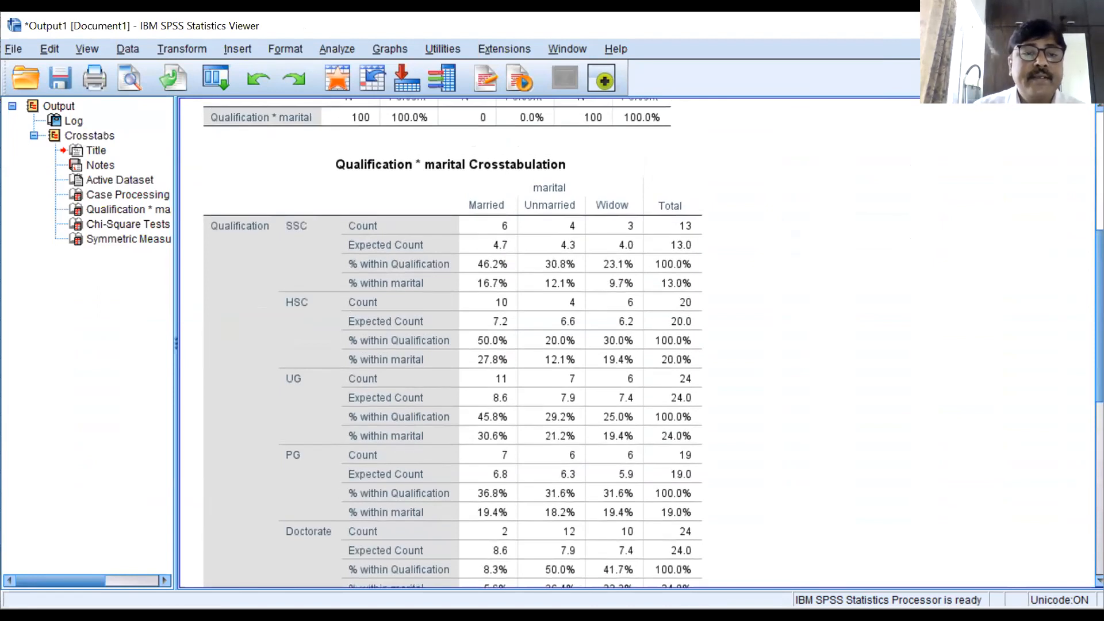
pyautogui.scroll(-1, 632, 345)
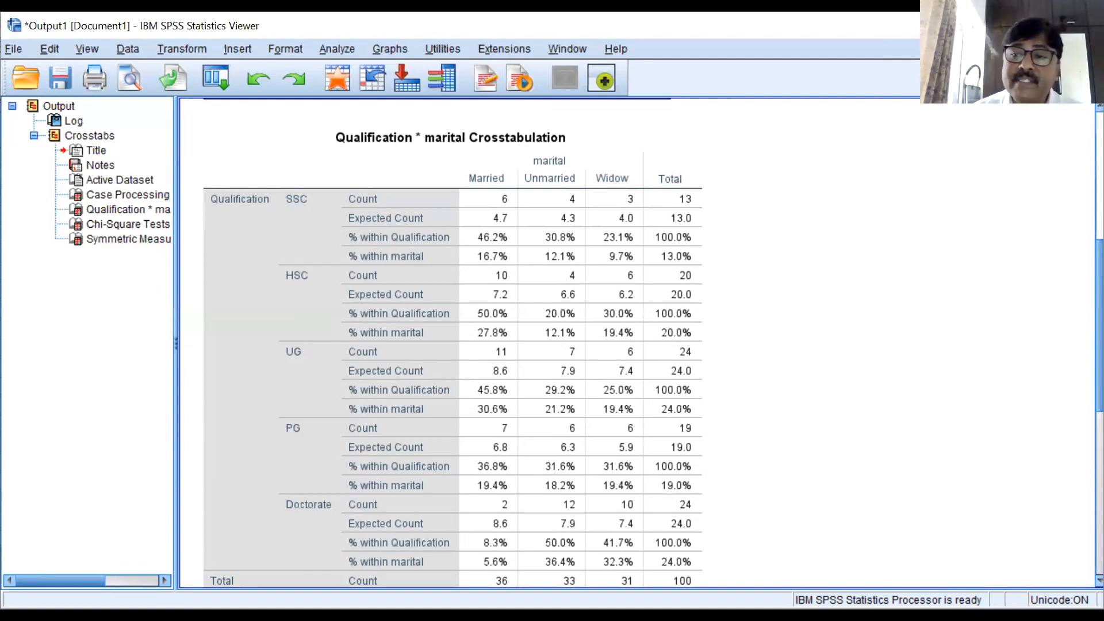
pyautogui.scroll(-1, 637, 344)
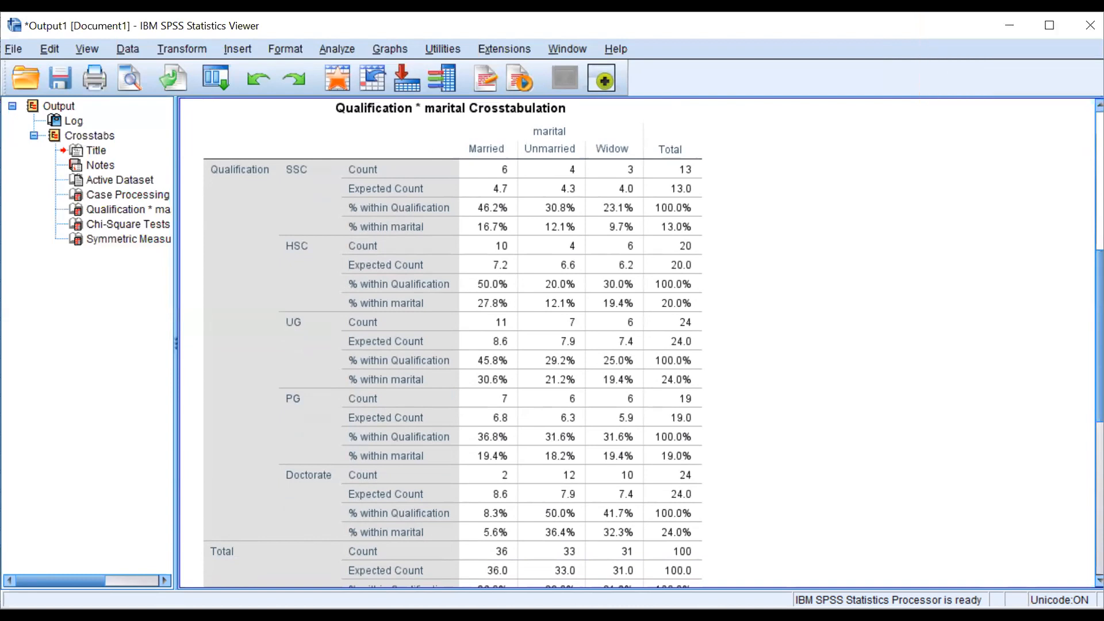
pyautogui.scroll(-4, 638, 343)
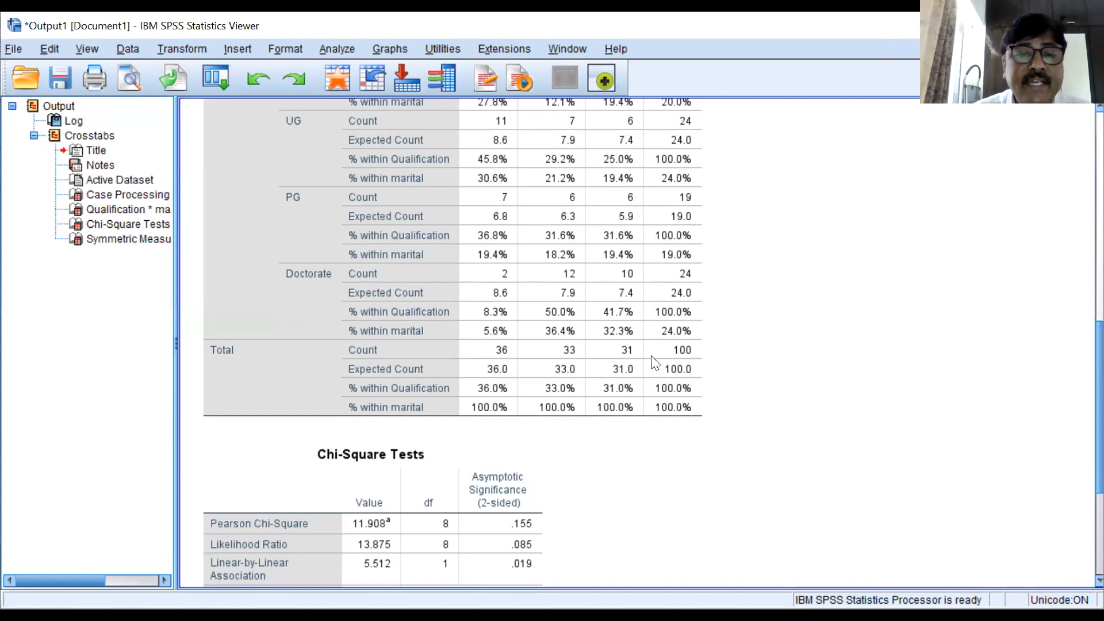
# - Examine the Chi-Square Tests table and the Phi and Cramer's V values under Symmetric Measures
pyautogui.scroll(-3, 325, 460)
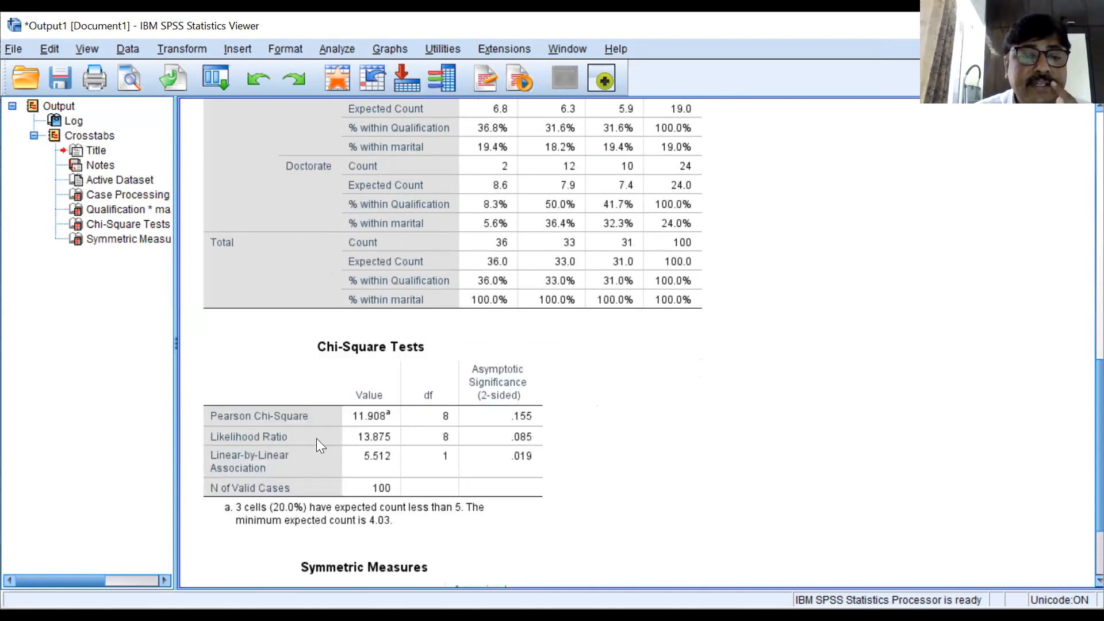
pyautogui.click(285, 417)
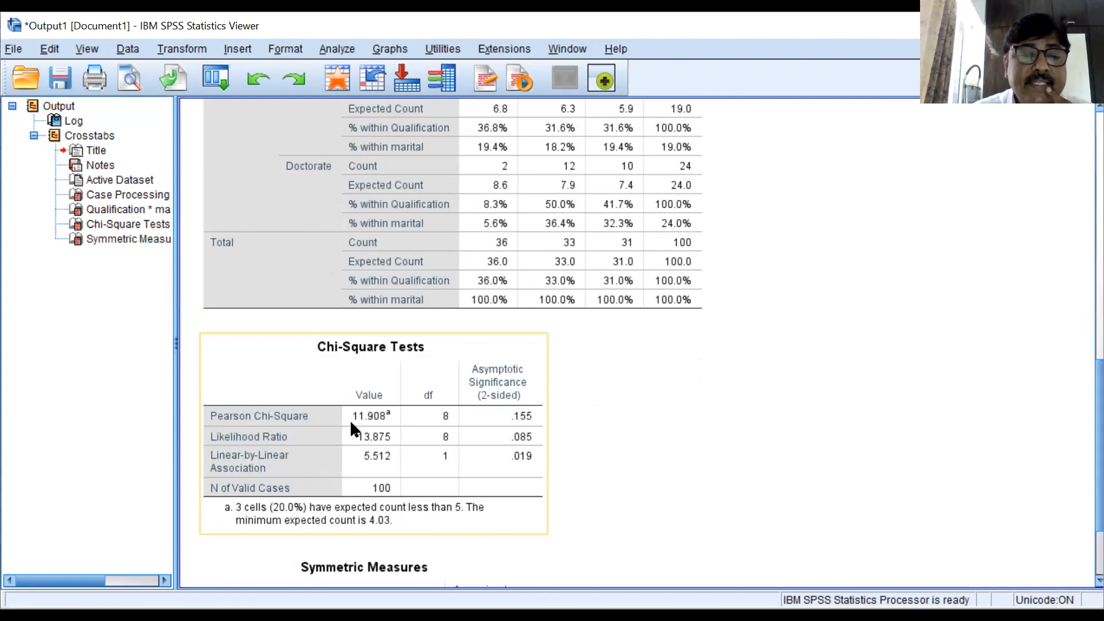
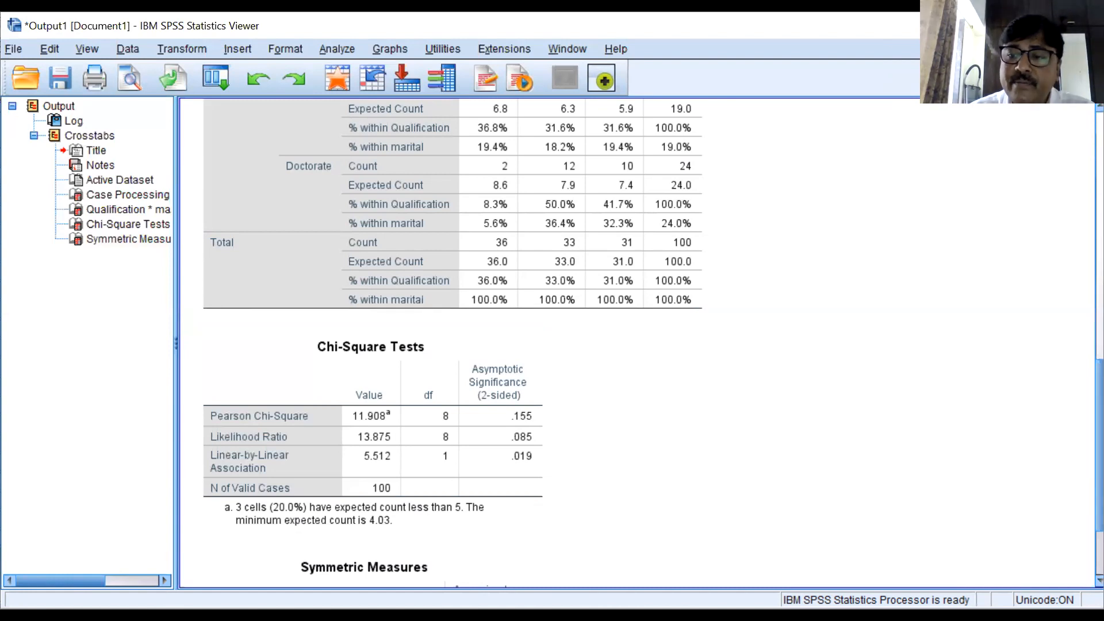
pyautogui.scroll(-3, 633, 345)
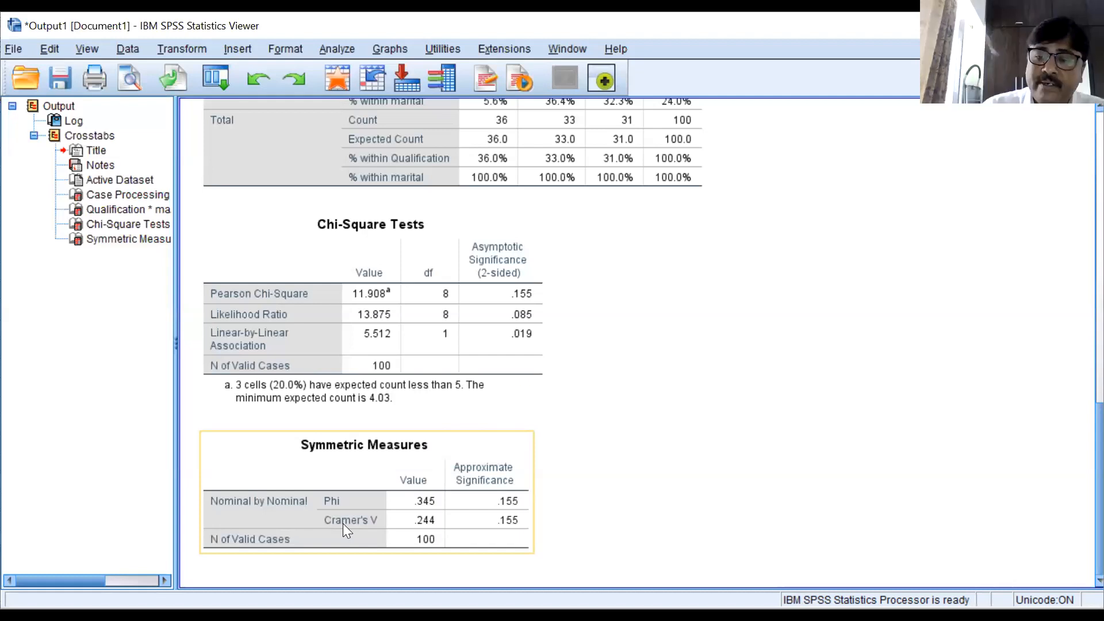
pyautogui.click(699, 460)
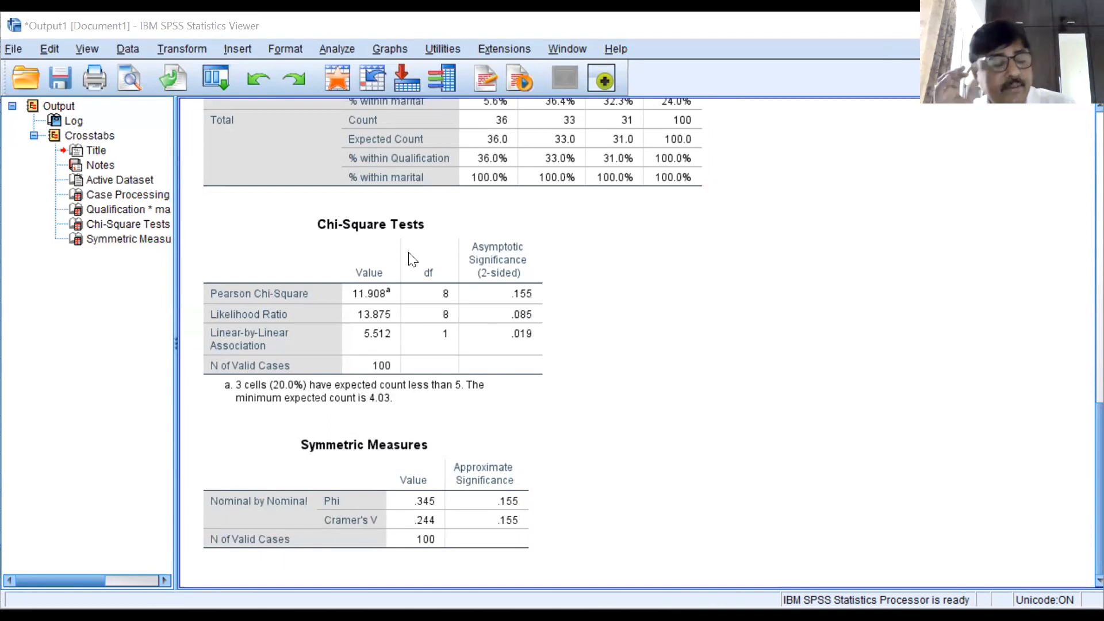
# - Return to the COVAS Training data and run a two-tailed Pearson bivariate correlation between age and BP
pyautogui.hotkey('alt', 'Tab')
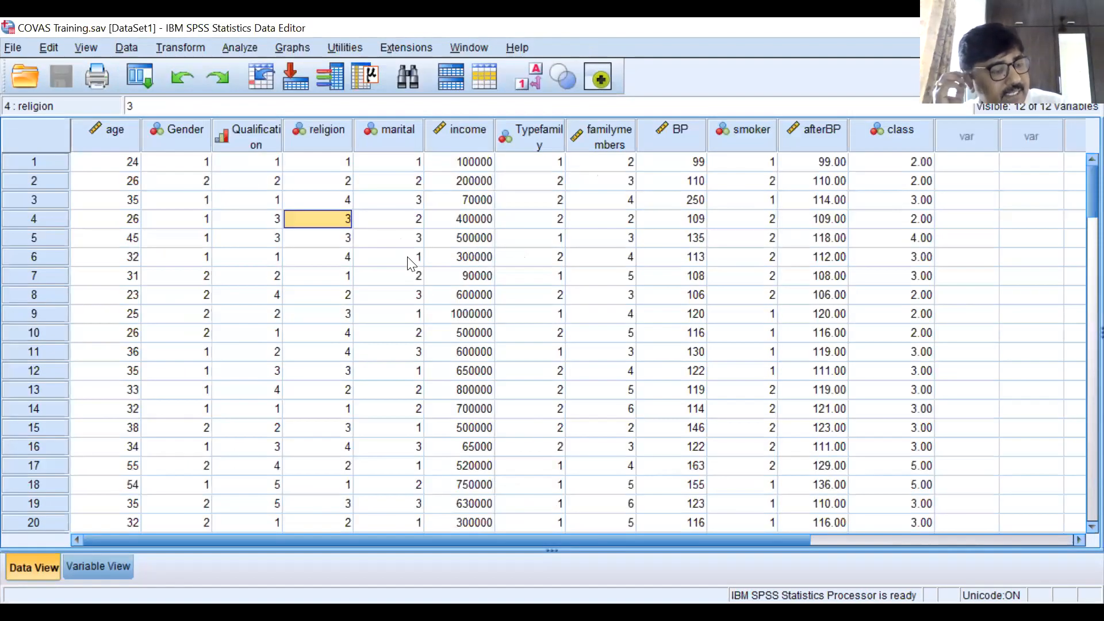
pyautogui.click(410, 260)
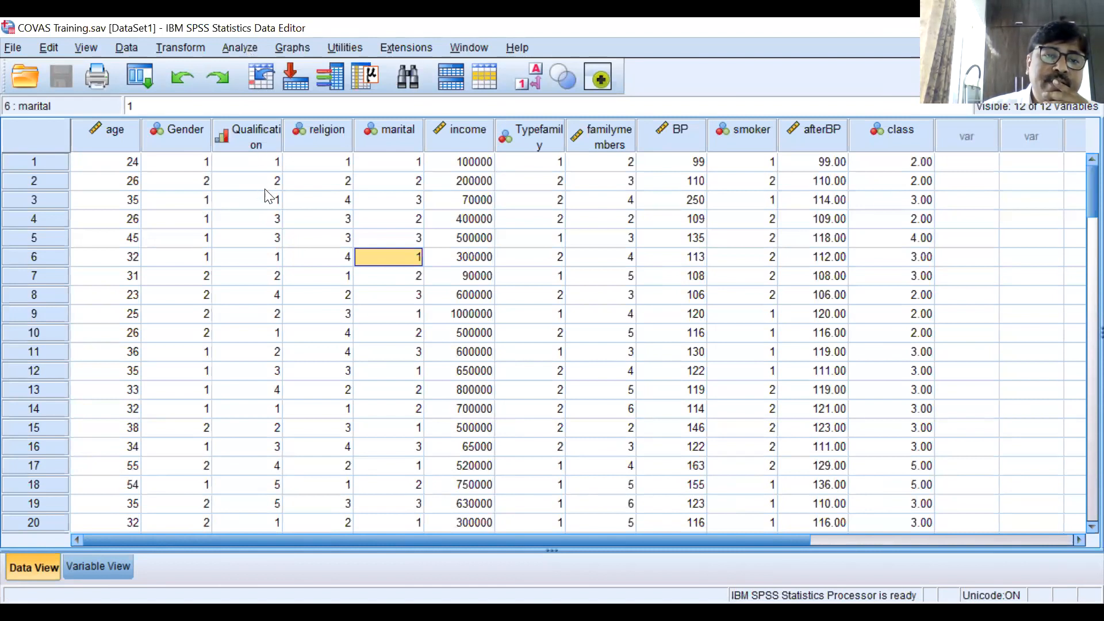
pyautogui.click(240, 48)
pyautogui.moveTo(268, 206)
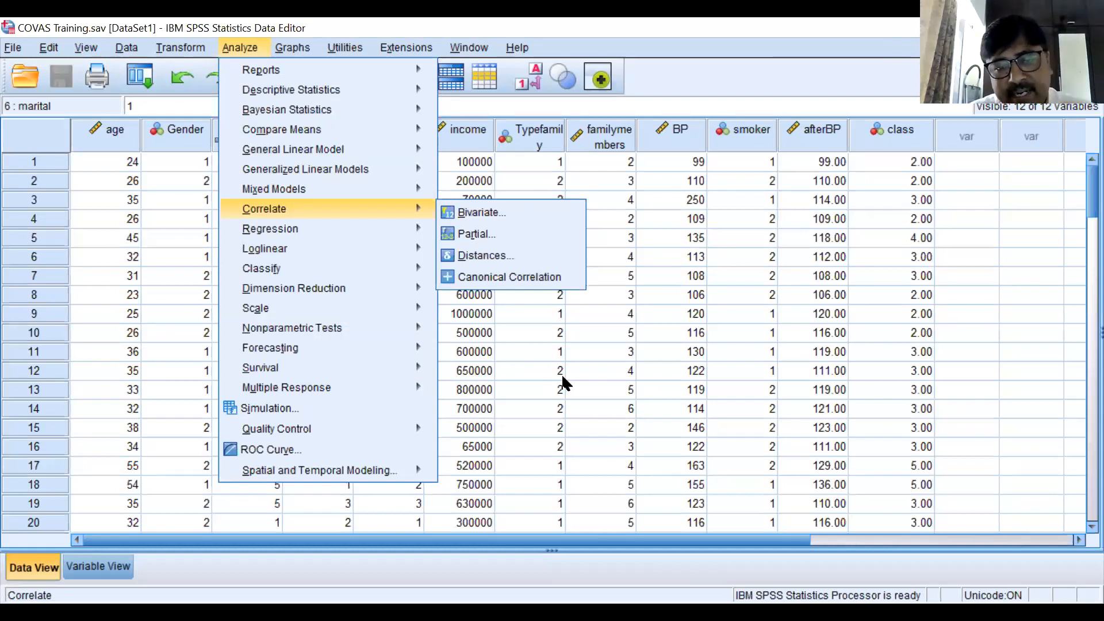
pyautogui.press('b')
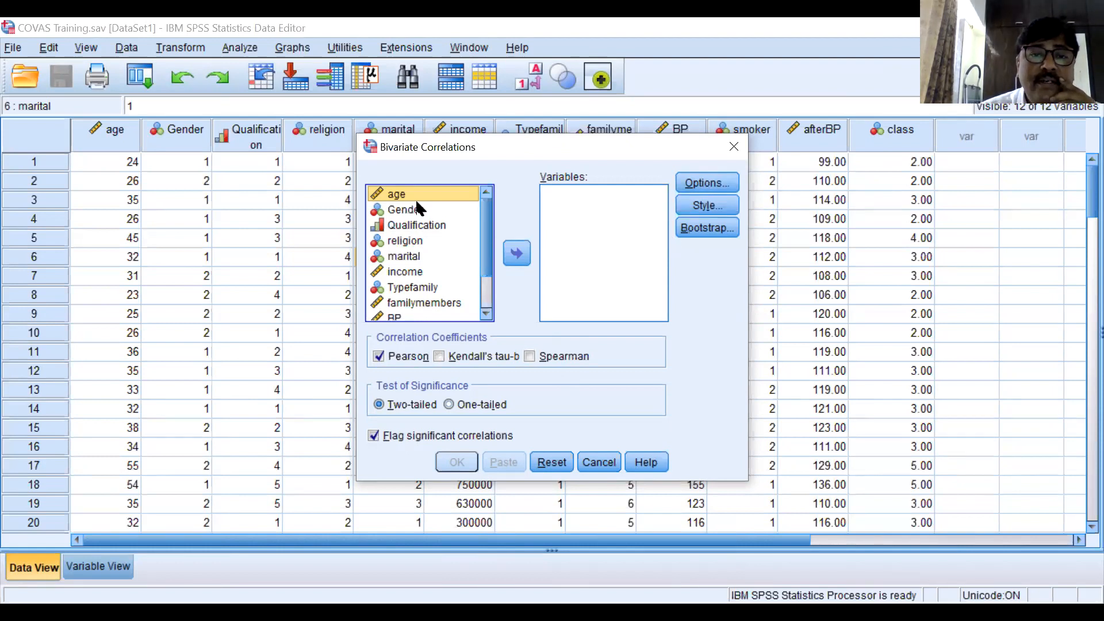
pyautogui.click(518, 251)
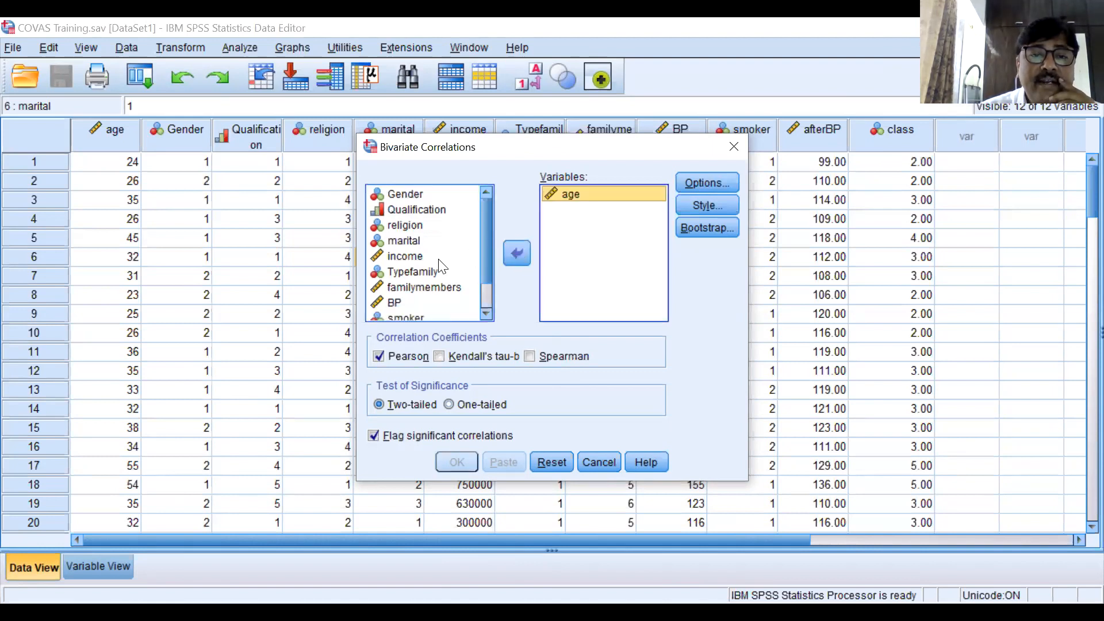
pyautogui.click(406, 303)
pyautogui.click(516, 253)
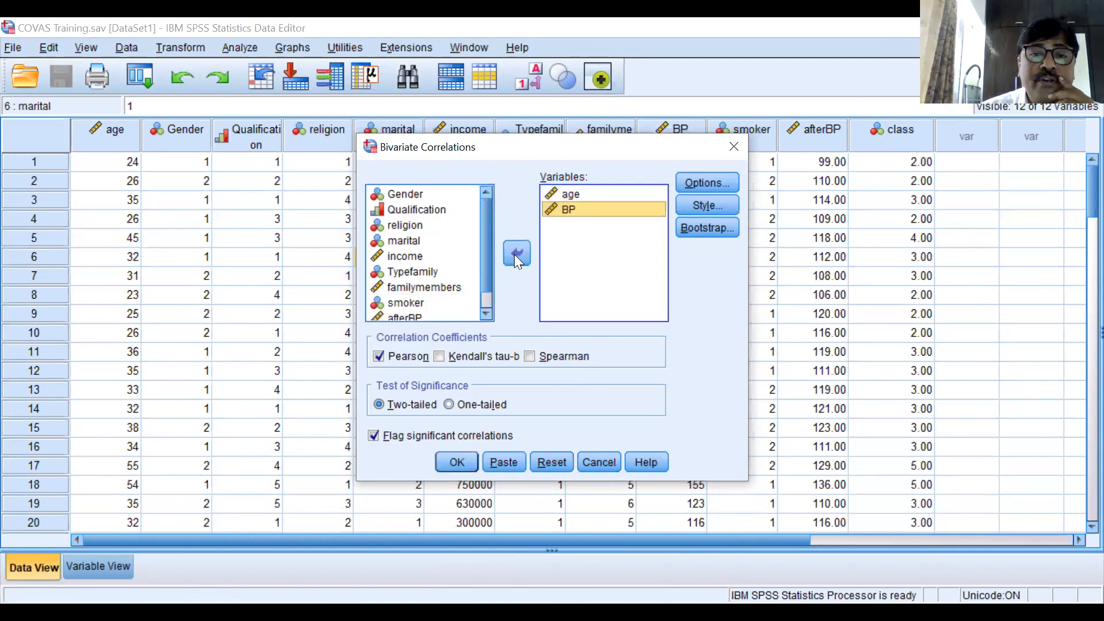
pyautogui.click(456, 462)
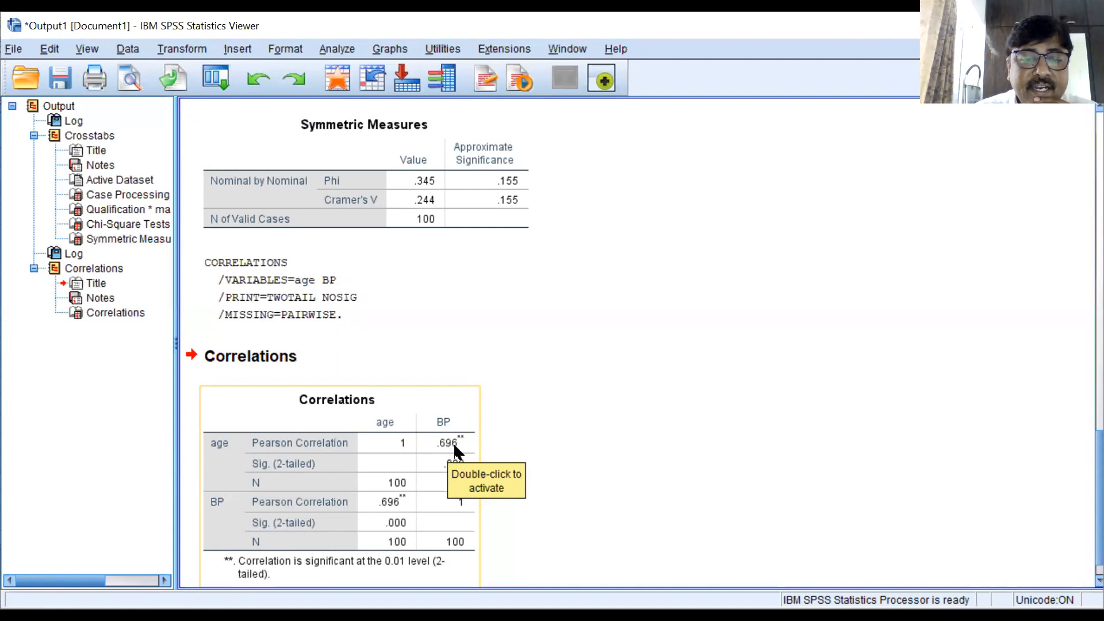
pyautogui.click(505, 442)
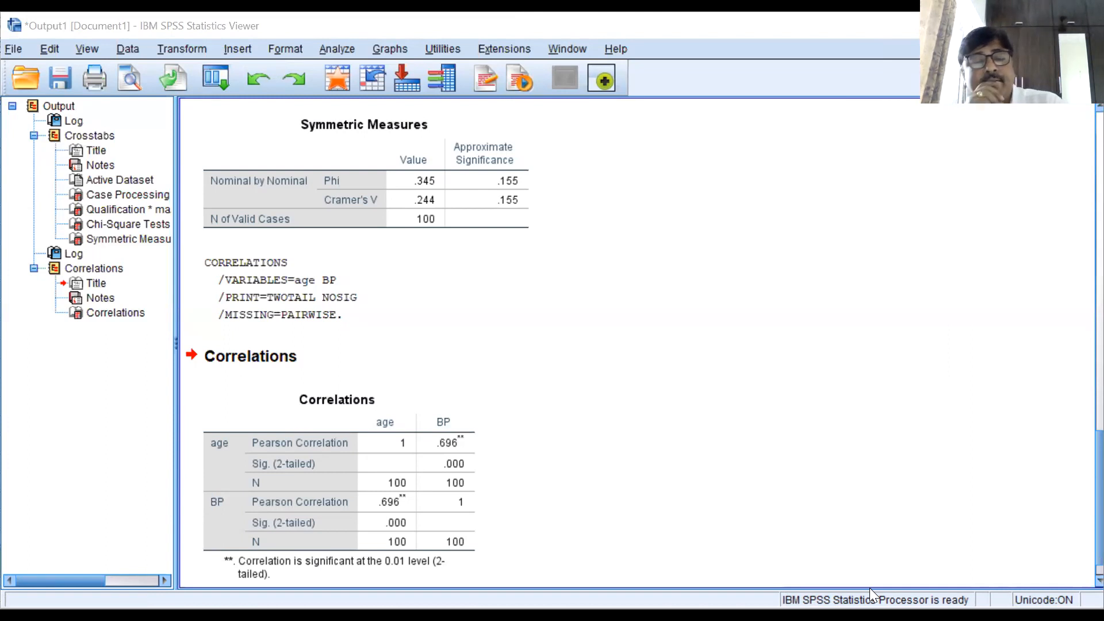
pyautogui.click(464, 303)
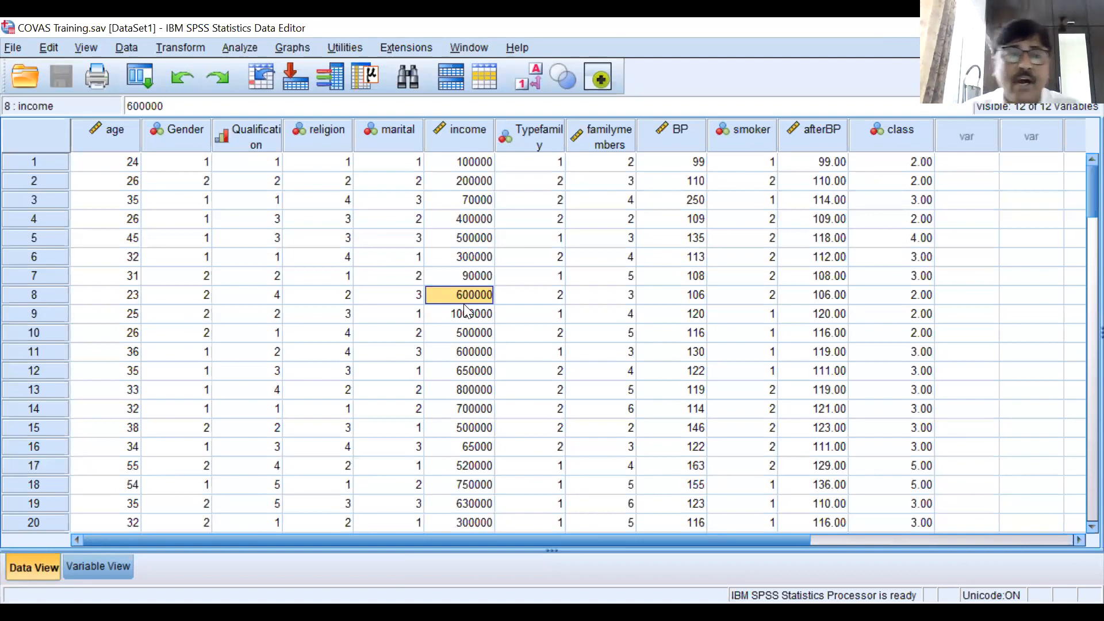
pyautogui.click(240, 48)
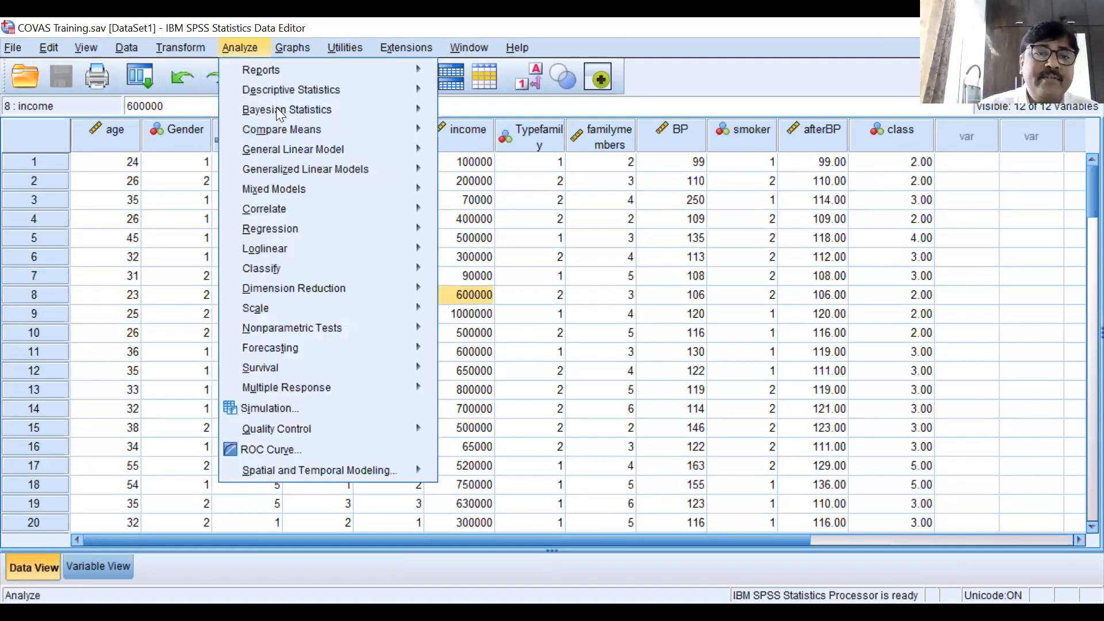
pyautogui.moveTo(280, 124)
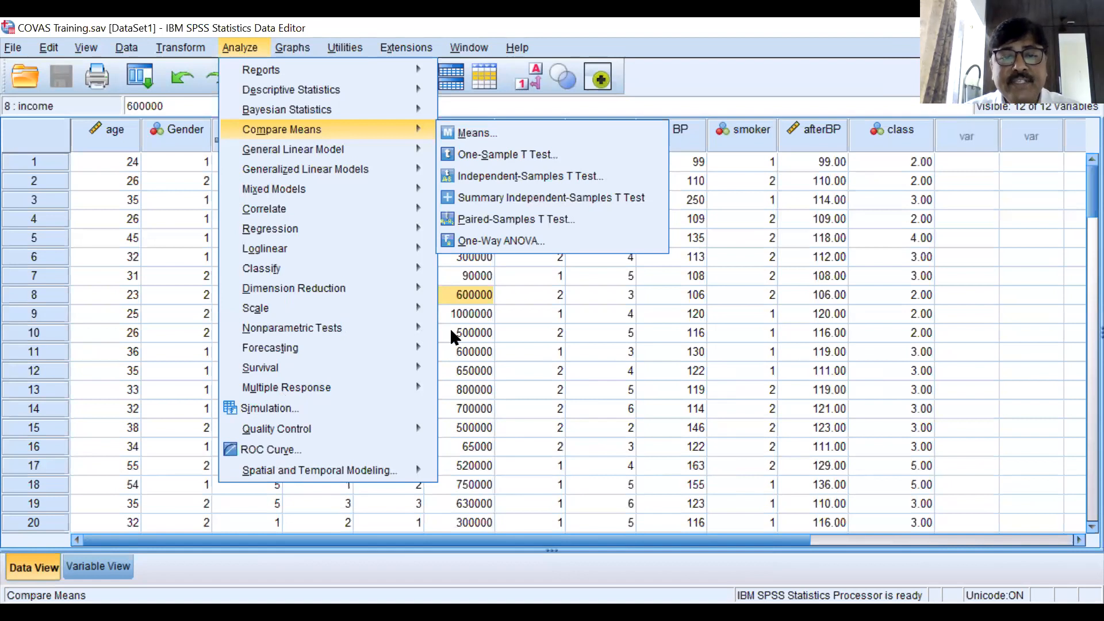
pyautogui.moveTo(397, 328)
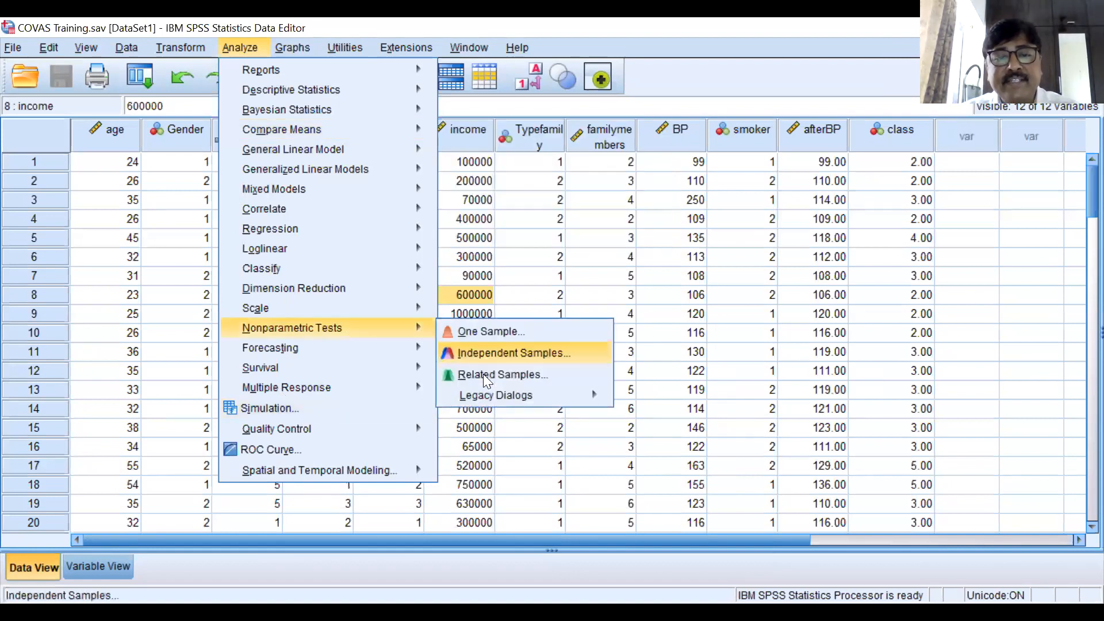
pyautogui.moveTo(499, 397)
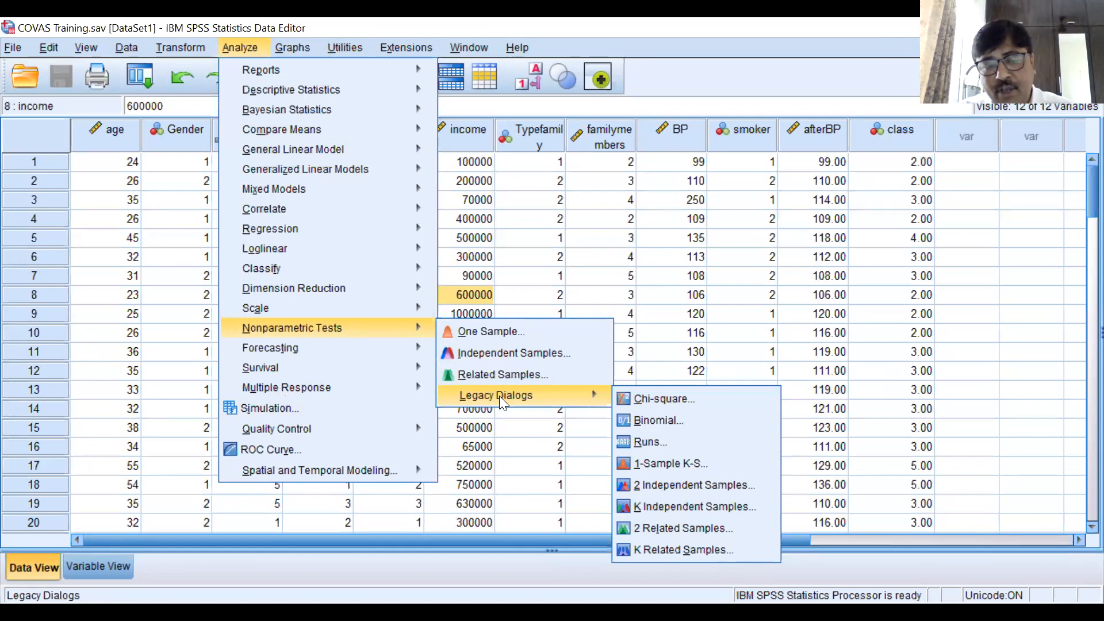
pyautogui.click(509, 241)
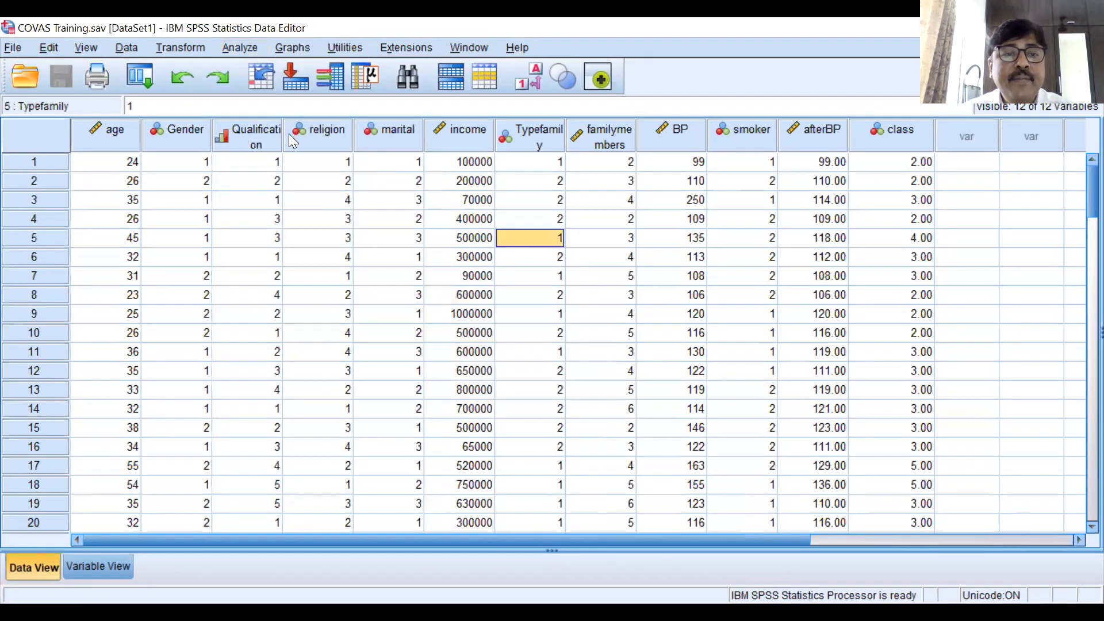
# - Set up an Independent-Samples T Test with BP as the test variable
pyautogui.click(240, 49)
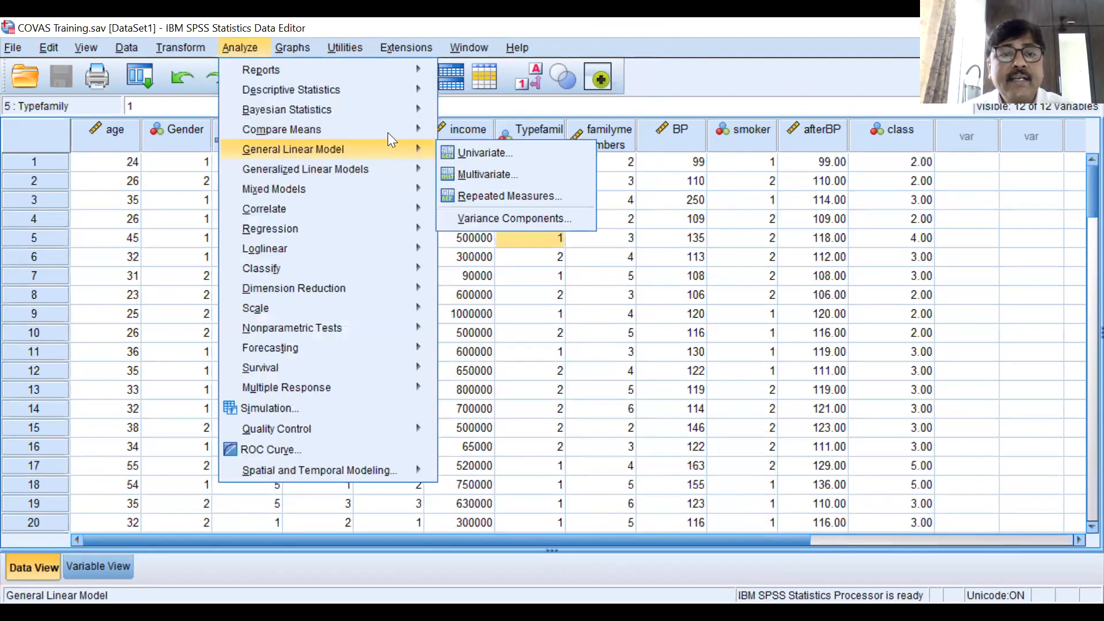
pyautogui.moveTo(388, 132)
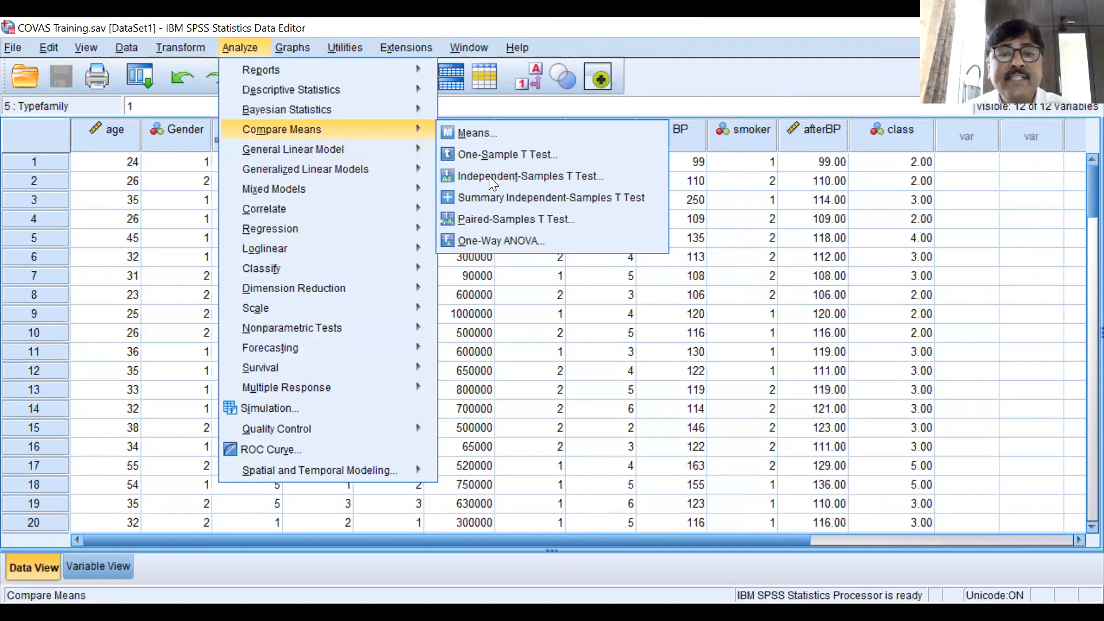
pyautogui.click(489, 176)
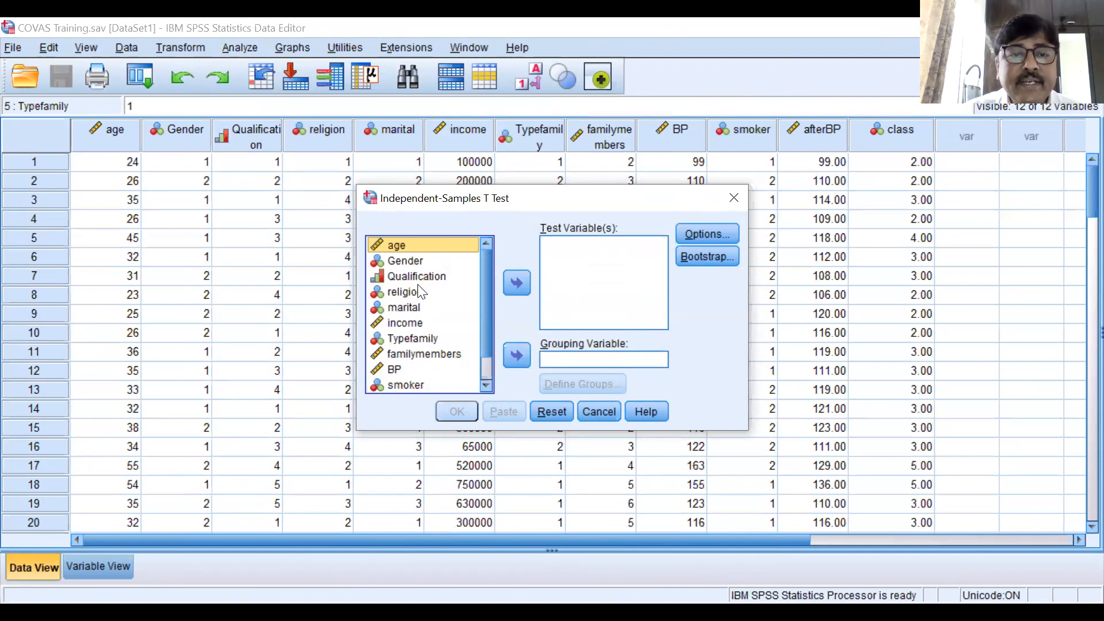
pyautogui.click(413, 264)
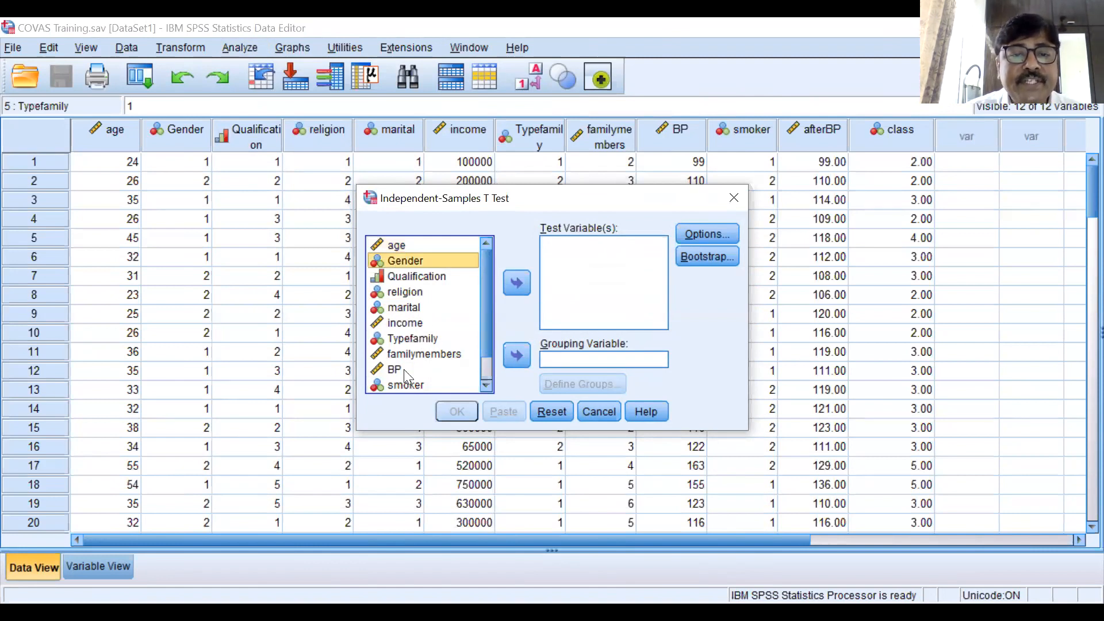
pyautogui.click(522, 279)
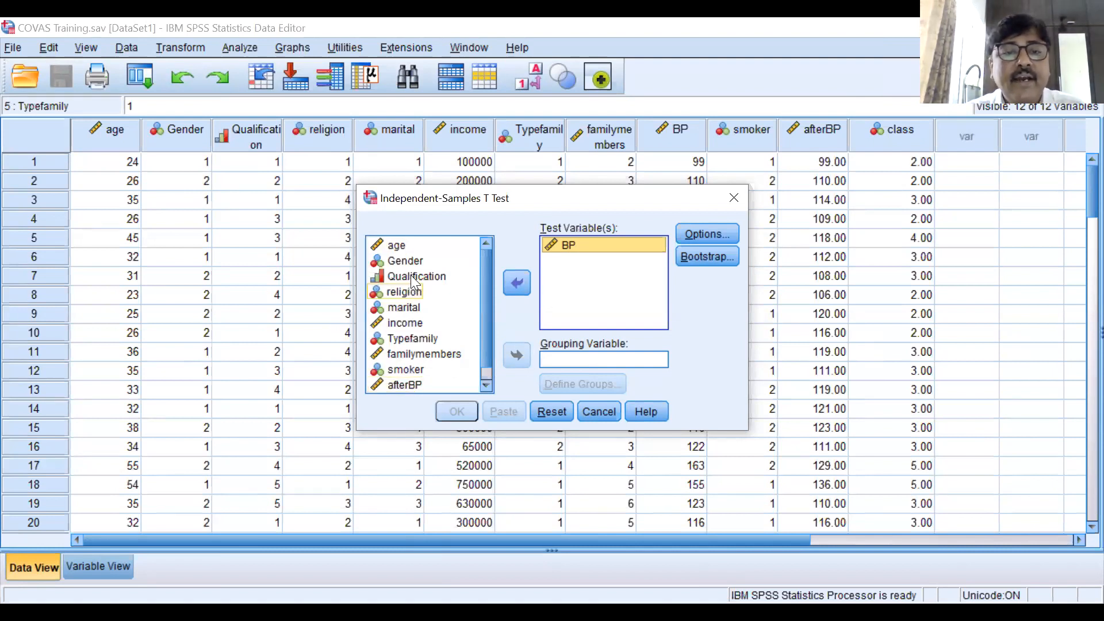
# - Set Gender as the grouping variable of the Independent-Samples T Test, defining group 1 as 1 and group 2 as 2
pyautogui.click(410, 262)
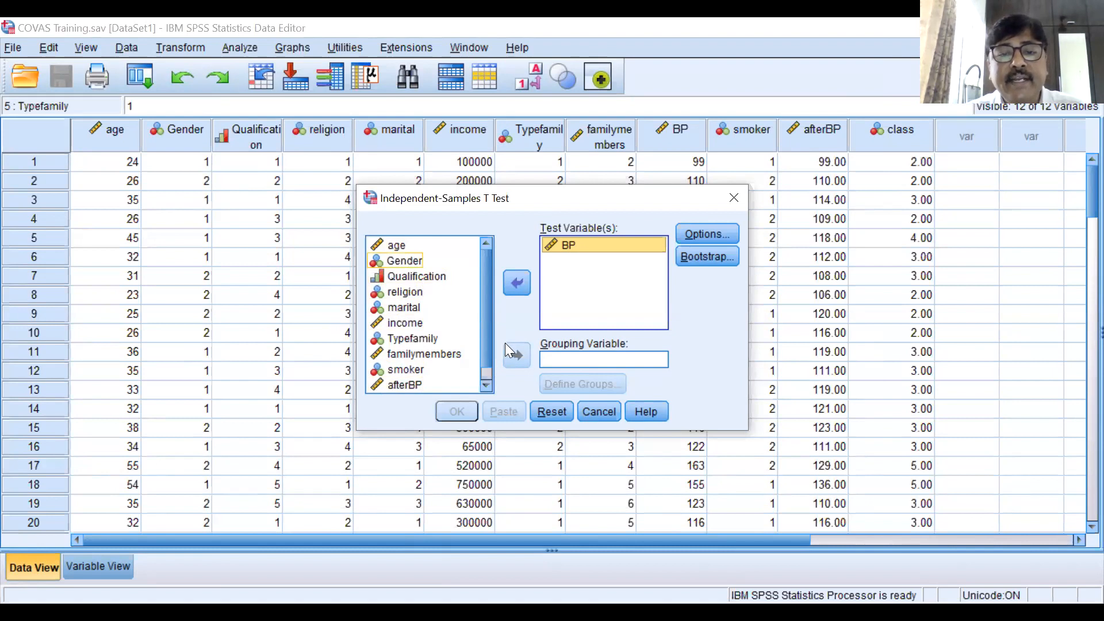
pyautogui.click(517, 355)
pyautogui.click(571, 382)
pyautogui.click(558, 285)
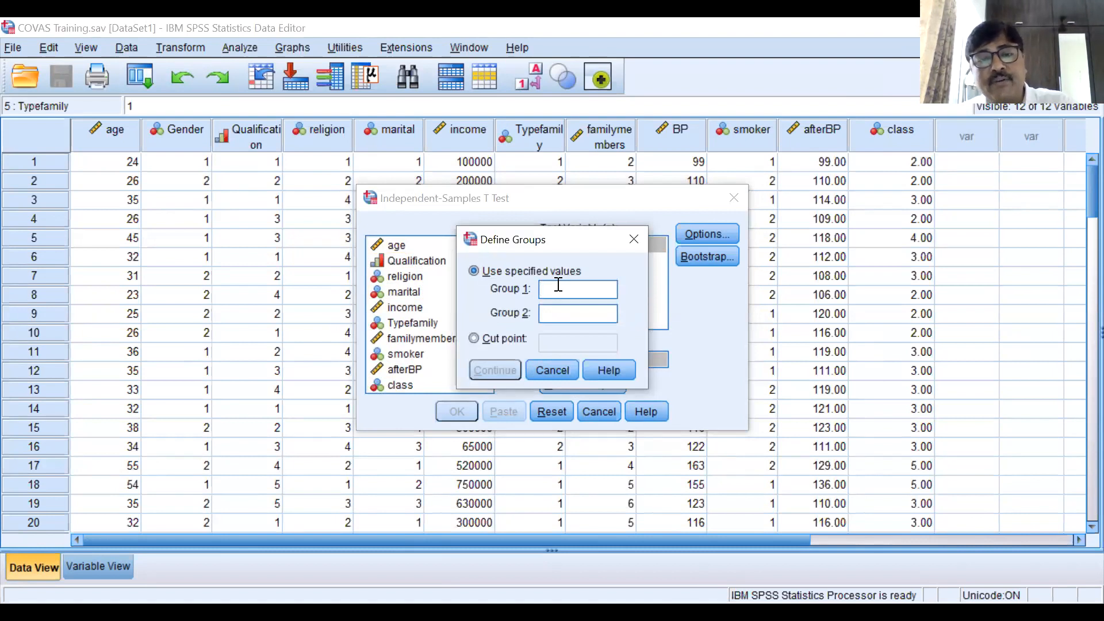
pyautogui.click(551, 314)
pyautogui.write('2')
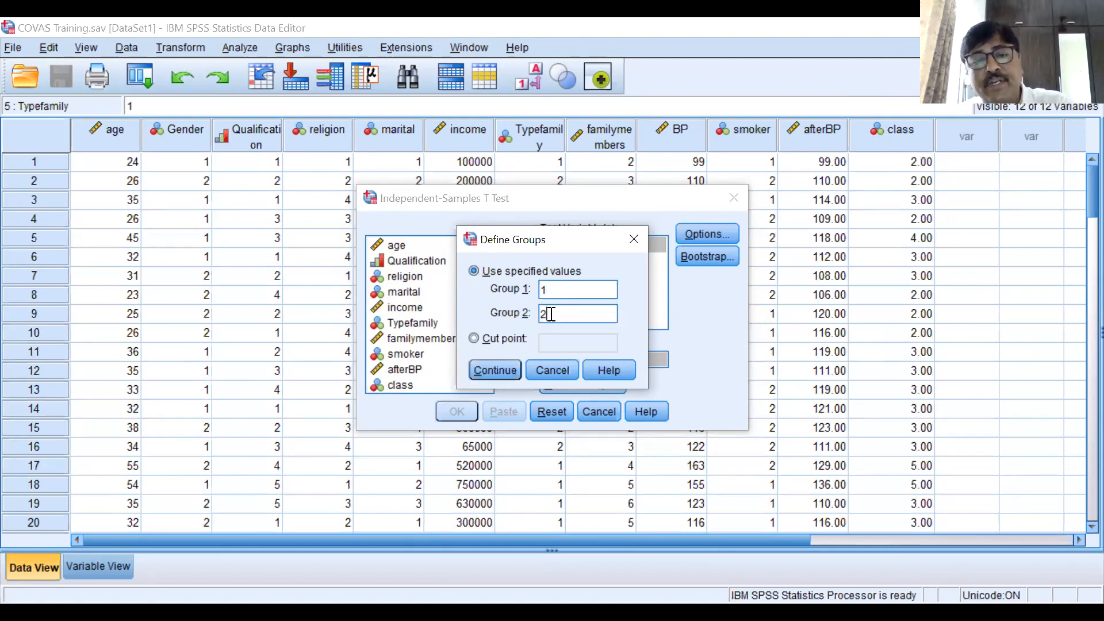
pyautogui.click(485, 372)
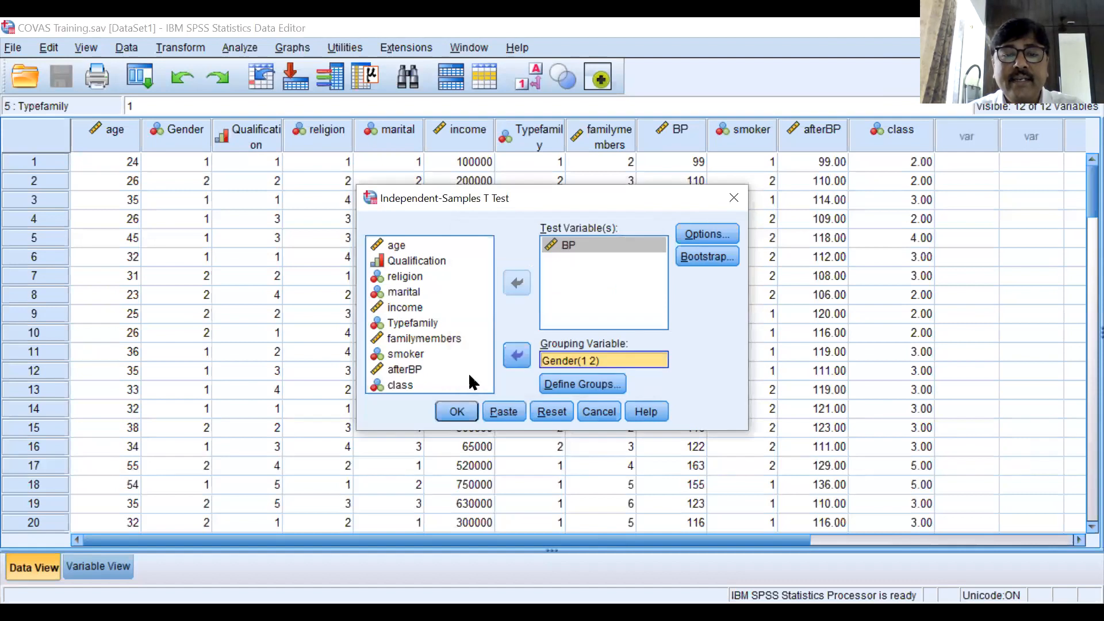
# - Run the Independent-Samples T Test and select the Independent Samples Test table in the output
pyautogui.click(461, 411)
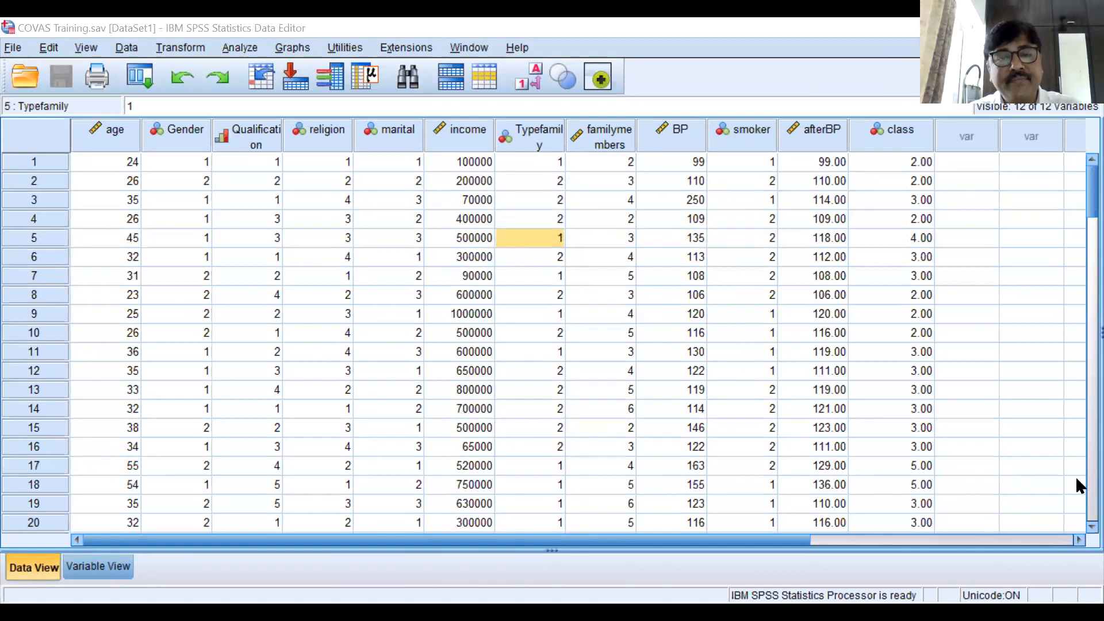
pyautogui.hotkey('alt', 'Tab')
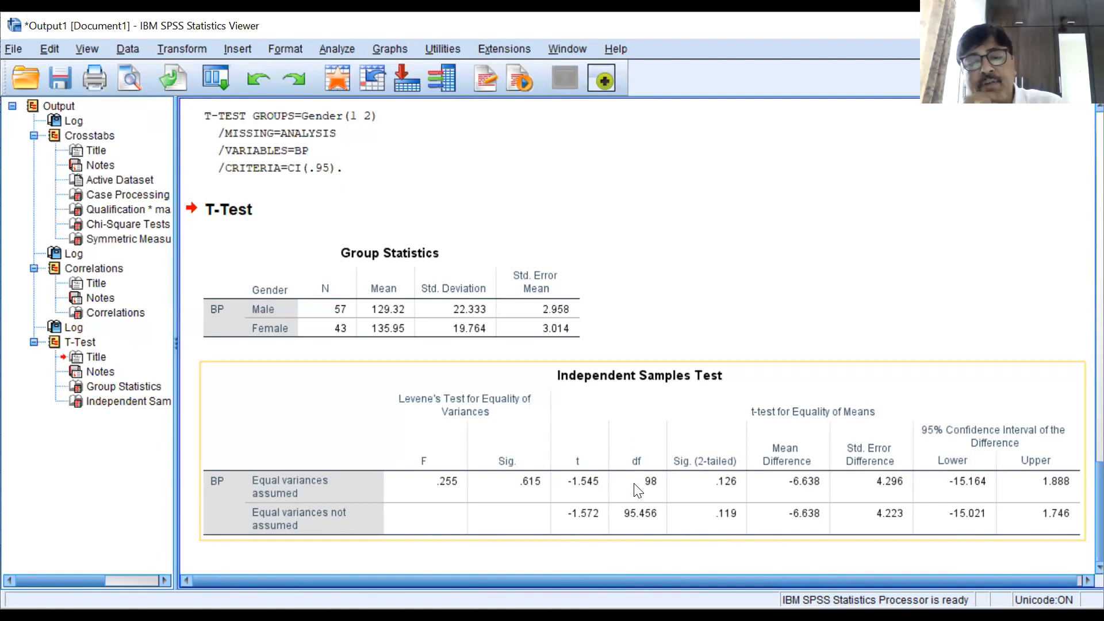
pyautogui.click(727, 488)
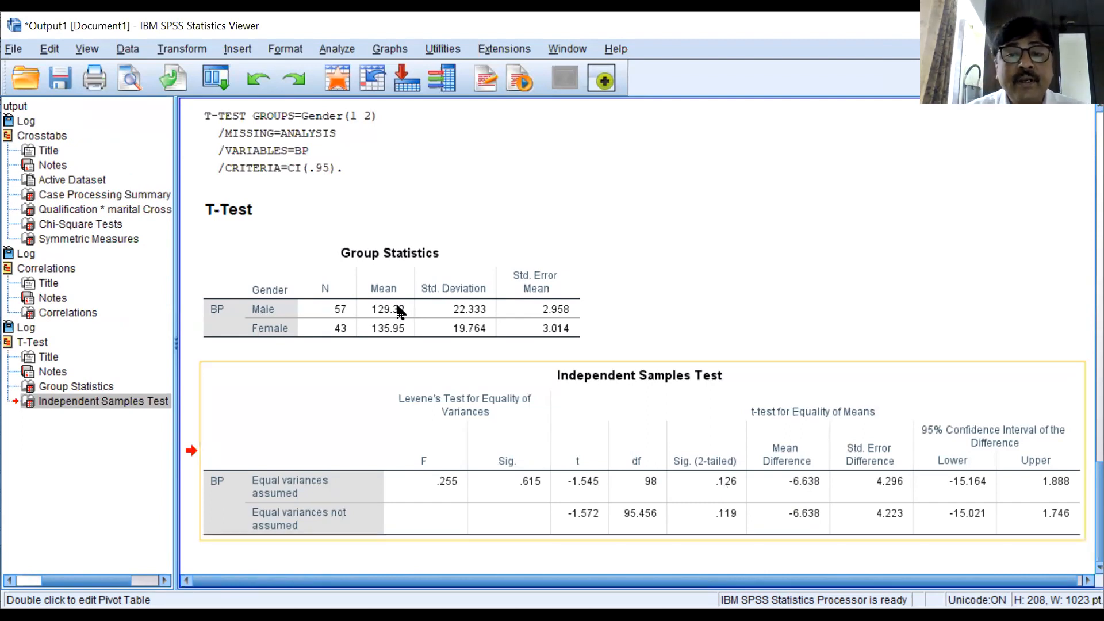
# - Set up a One-Way ANOVA with BP as the dependent variable
pyautogui.click(337, 47)
pyautogui.press('m')
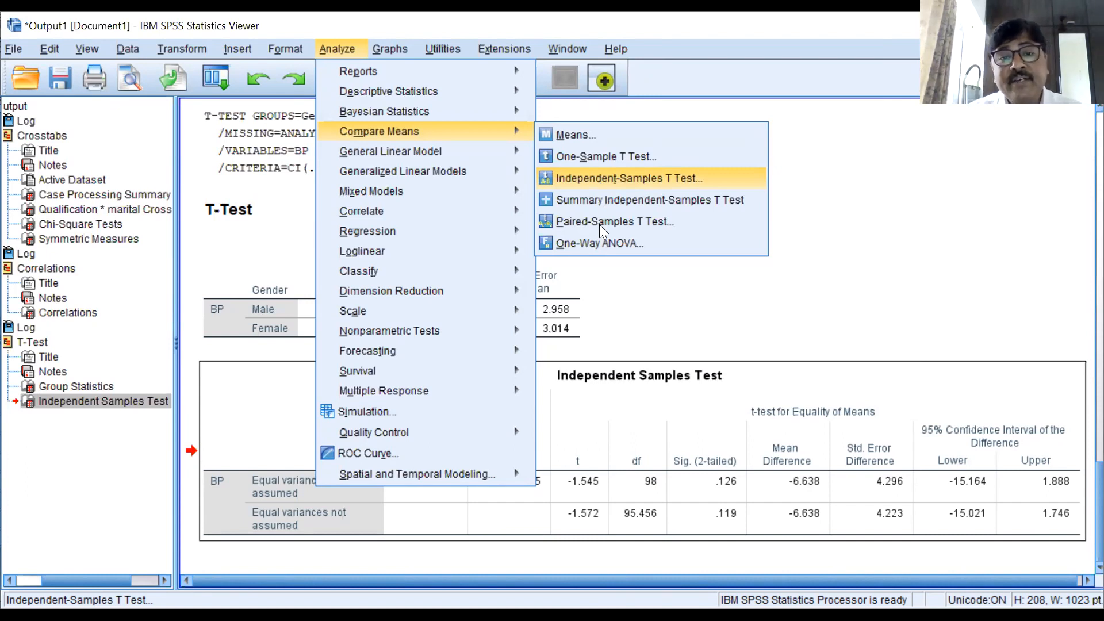
pyautogui.click(599, 242)
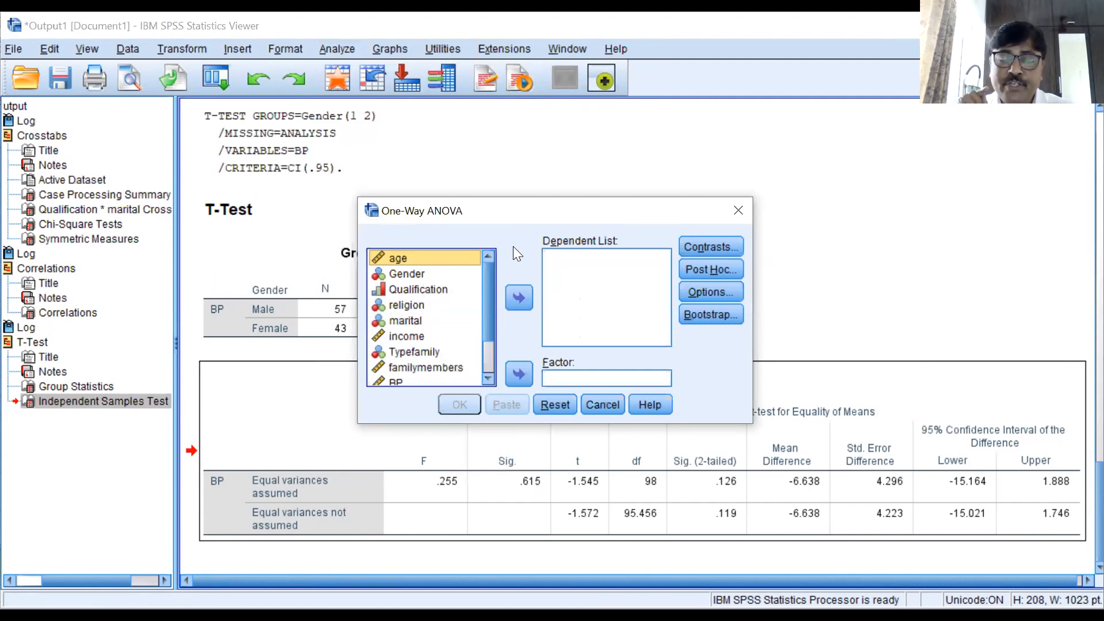
pyautogui.click(395, 381)
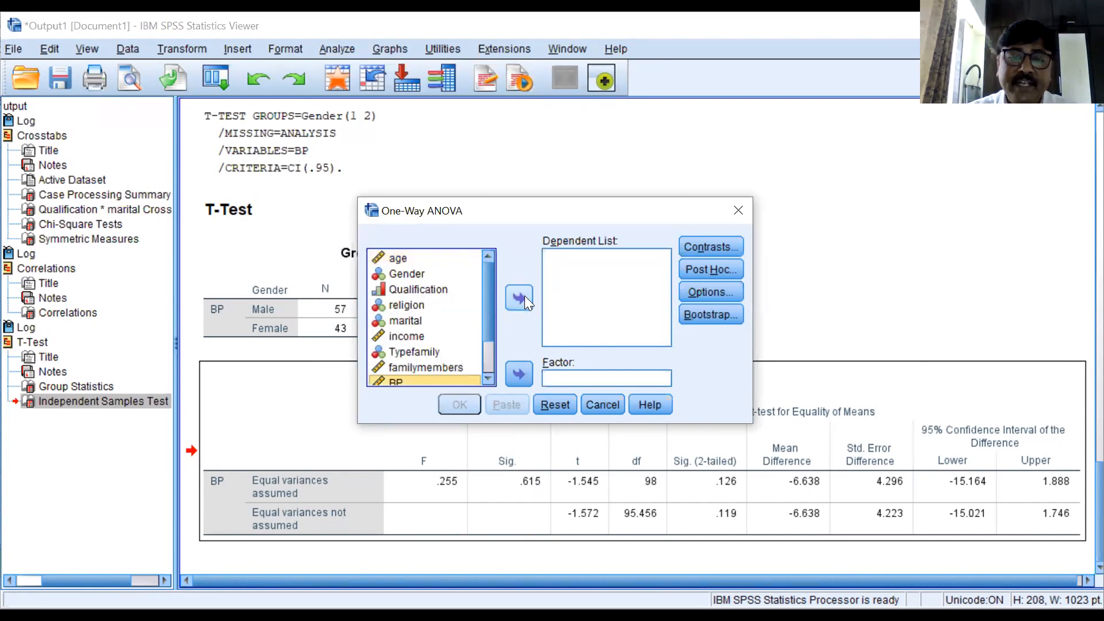
pyautogui.click(520, 297)
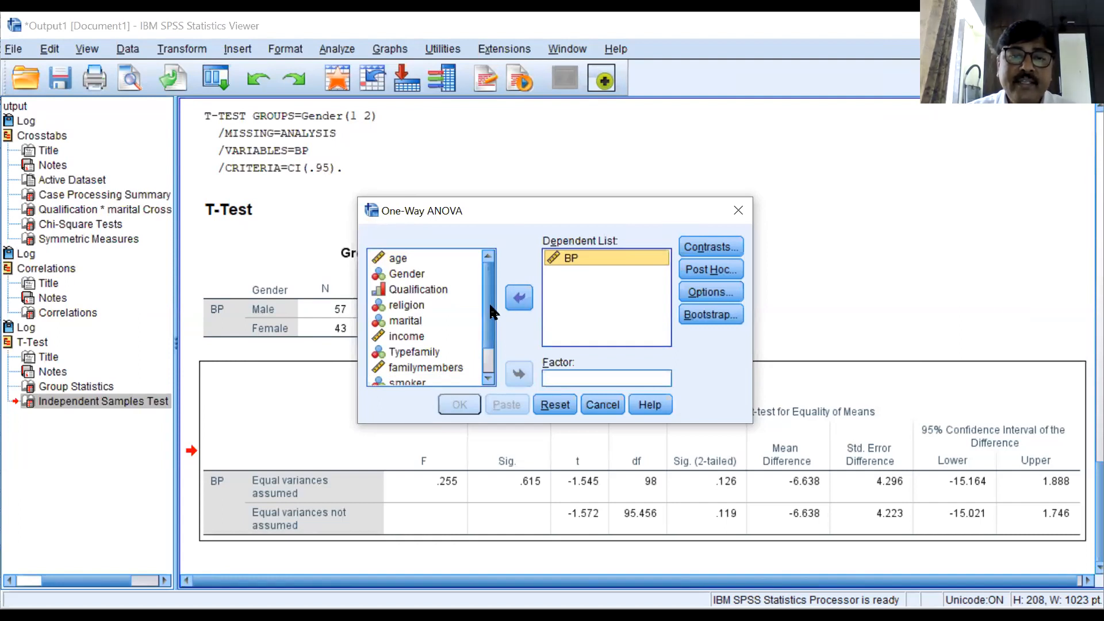
# - Set marital as the ANOVA factor, run the analysis and view the ANOVA table for BP in the output
pyautogui.scroll(-1, 489, 314)
pyautogui.click(412, 303)
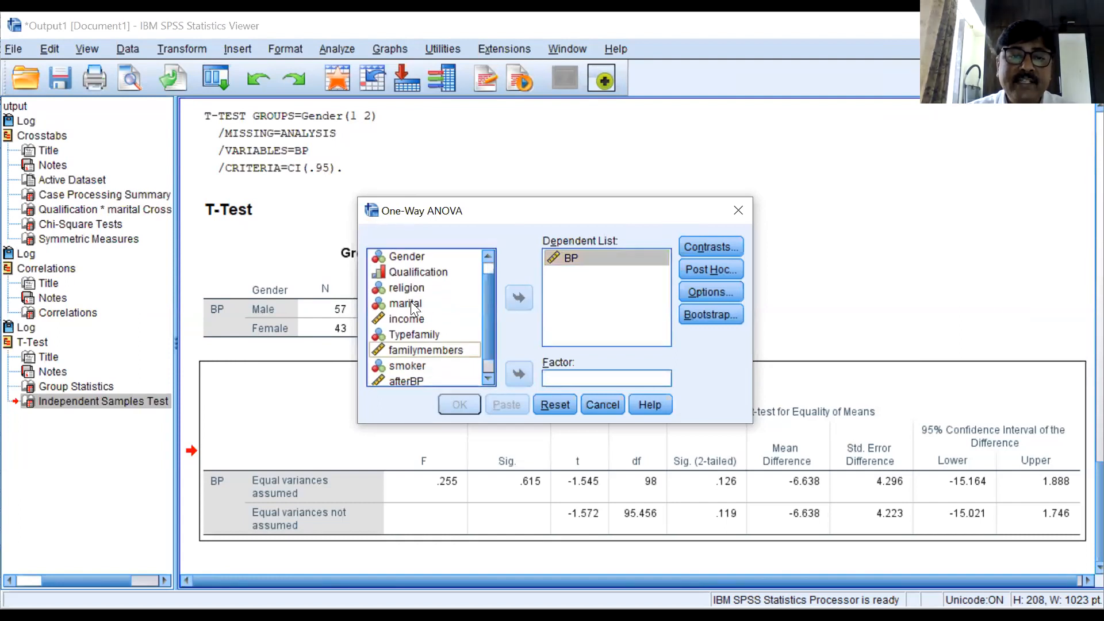
pyautogui.click(517, 368)
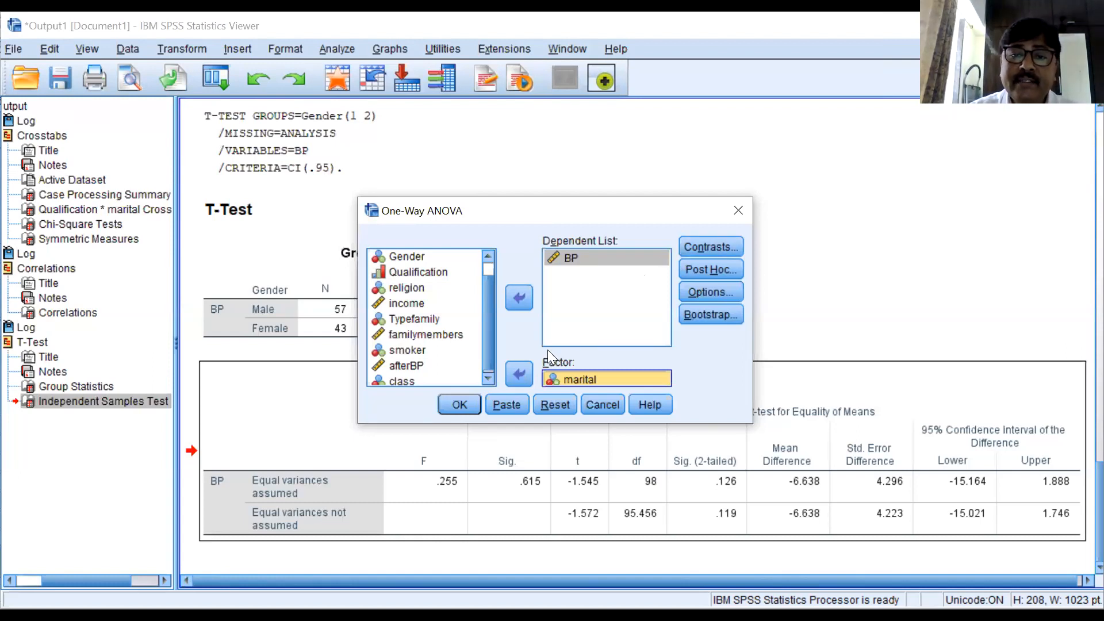
pyautogui.click(452, 403)
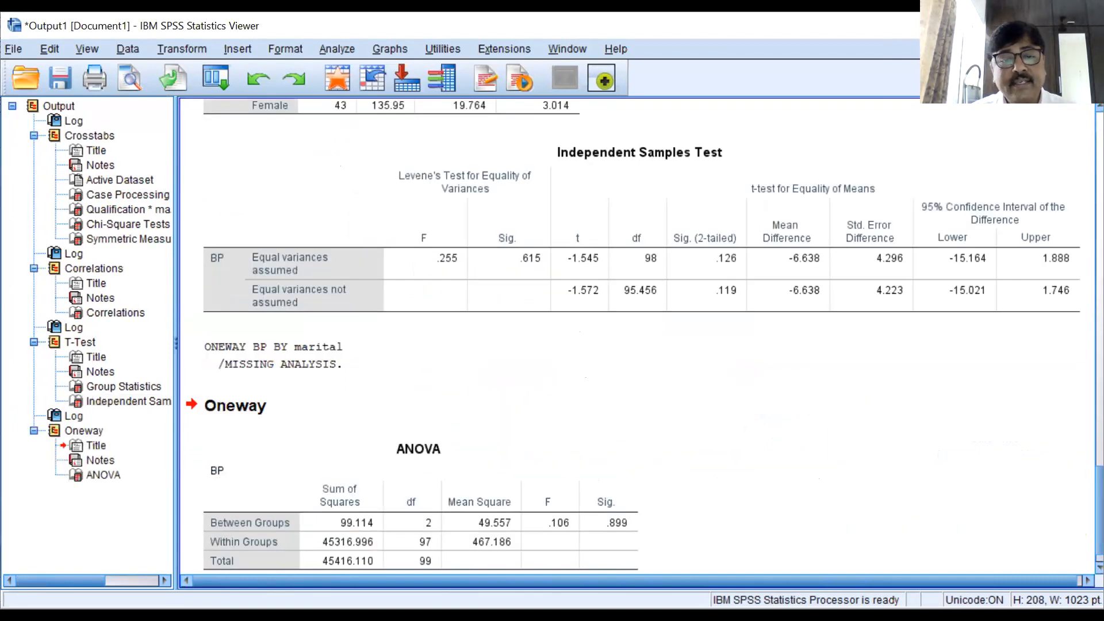
pyautogui.scroll(-2, 493, 478)
pyautogui.click(330, 506)
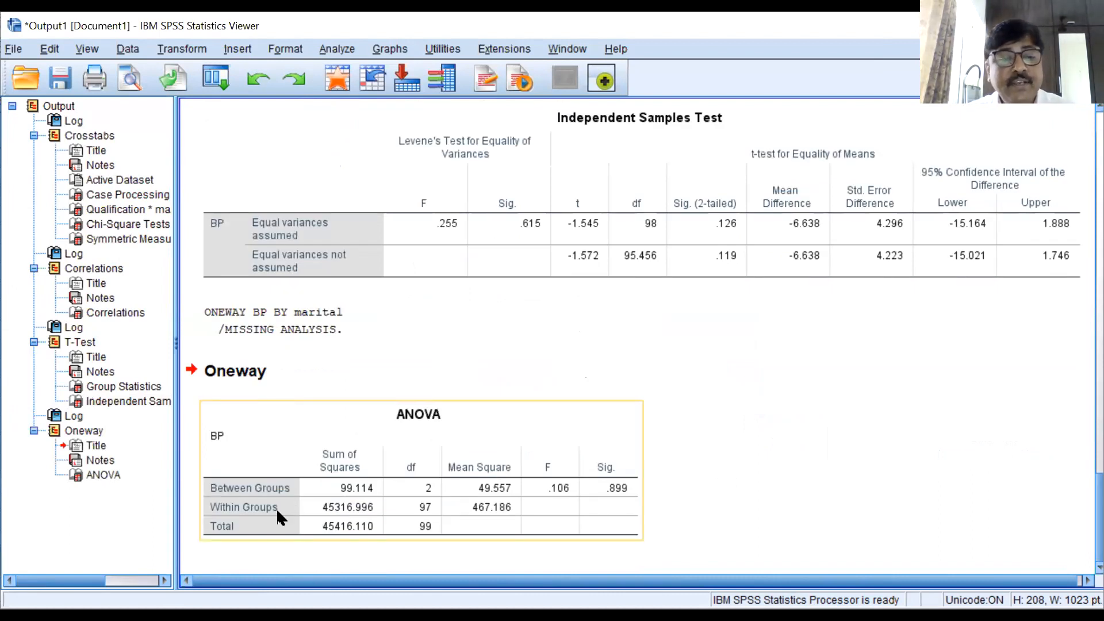